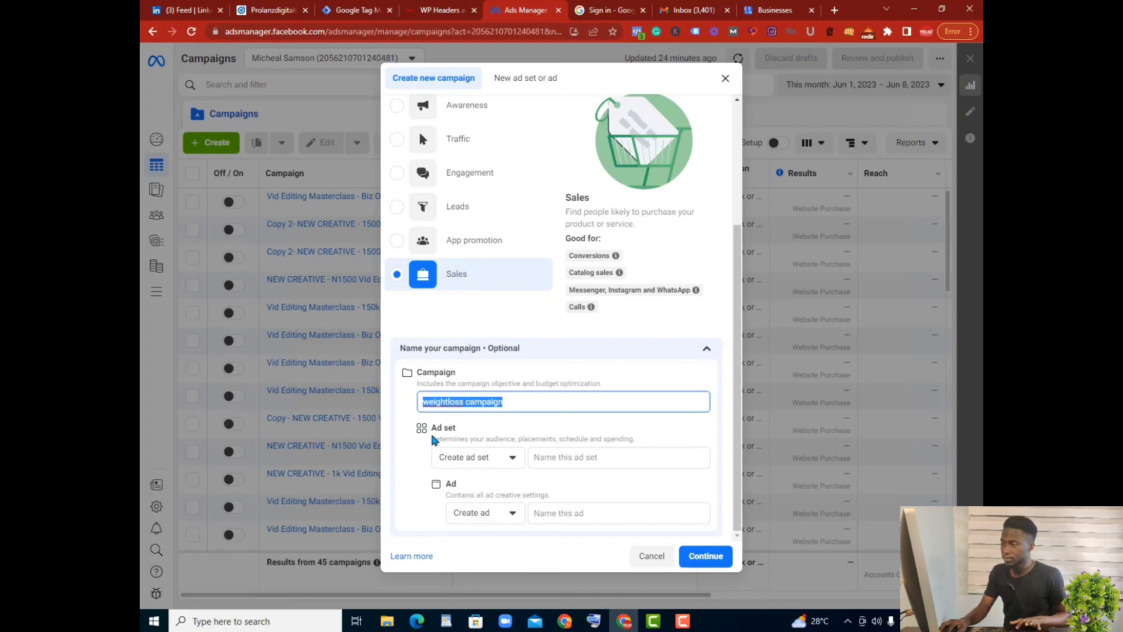
# - Name both the new ad set and the ad "weightloss campaign" and continue creating the Sales campaign
pyautogui.click(590, 457)
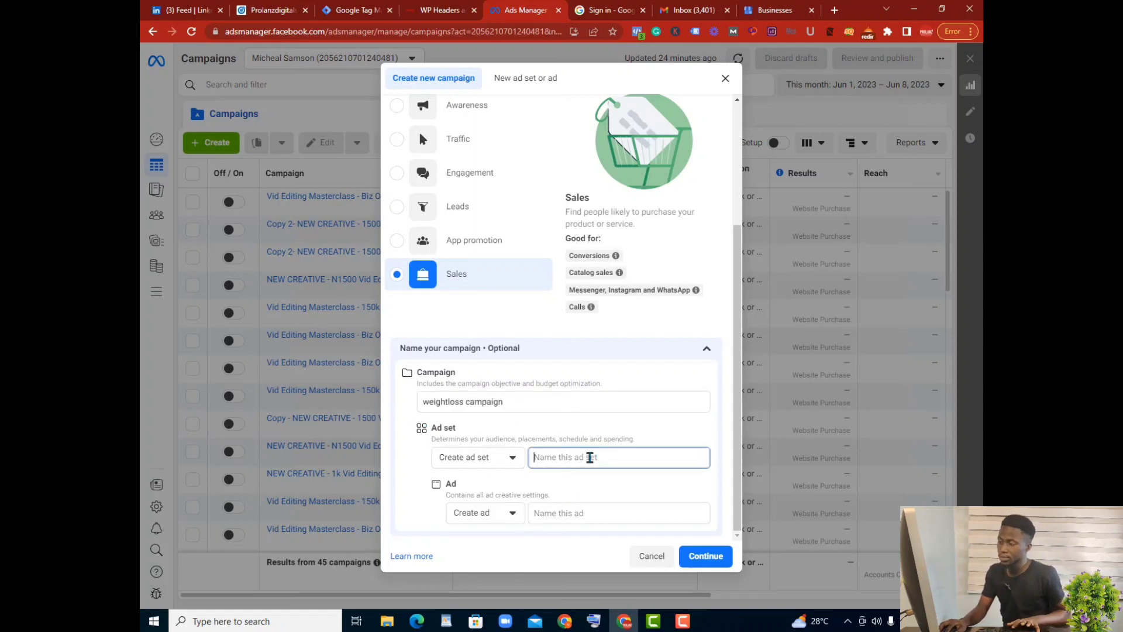
pyautogui.write('weightloss campaign')
pyautogui.click(575, 512)
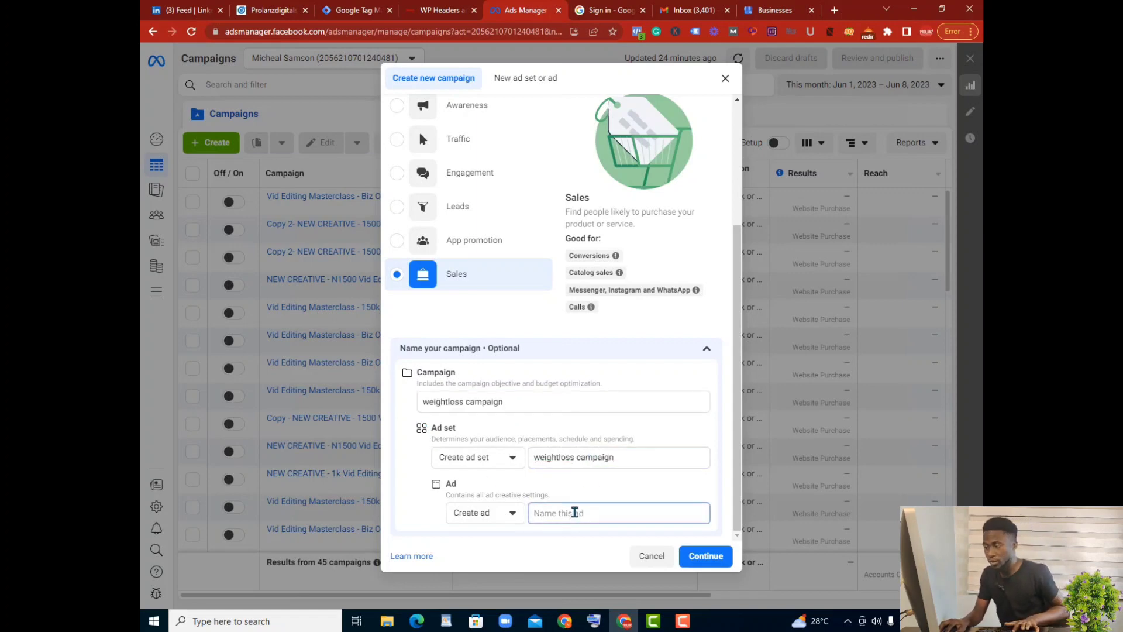
pyautogui.write('weightloss campaign')
pyautogui.click(691, 557)
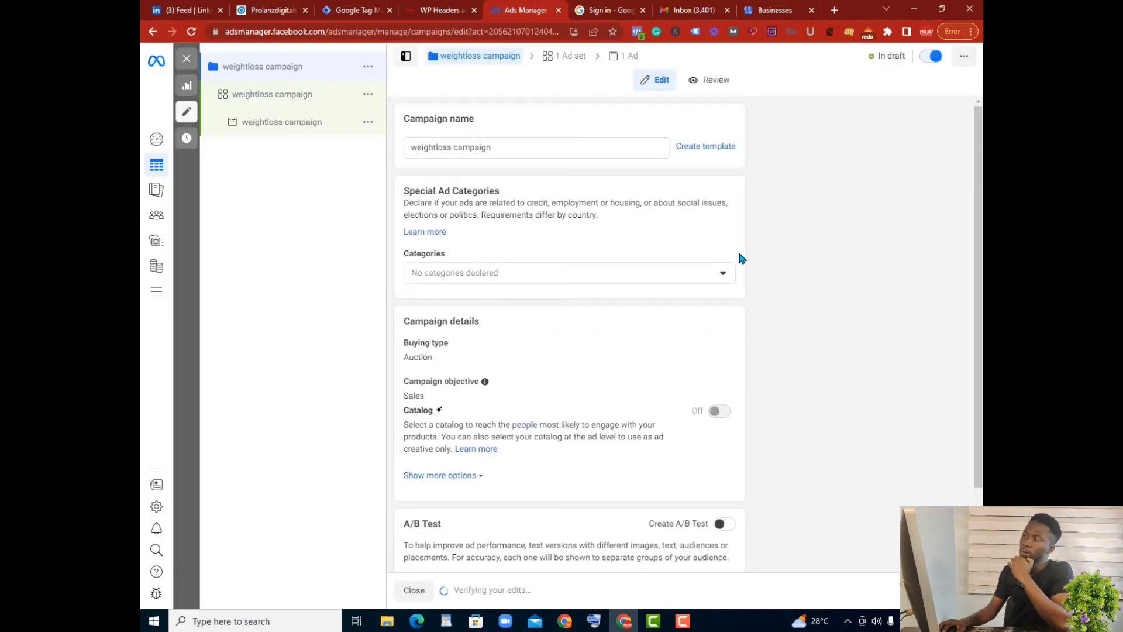
# - Look over the campaign-level categories, details, A/B test and Advantage campaign budget settings, and continue to the ad set
pyautogui.scroll(-2, 661, 237)
pyautogui.scroll(2, 647, 244)
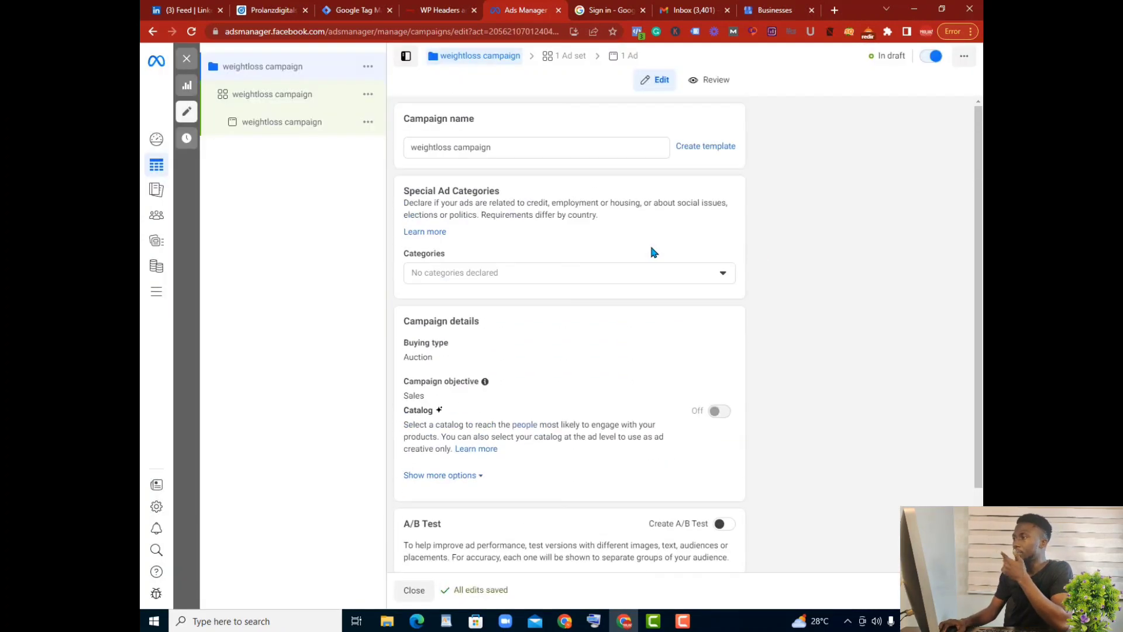
pyautogui.scroll(-2, 655, 252)
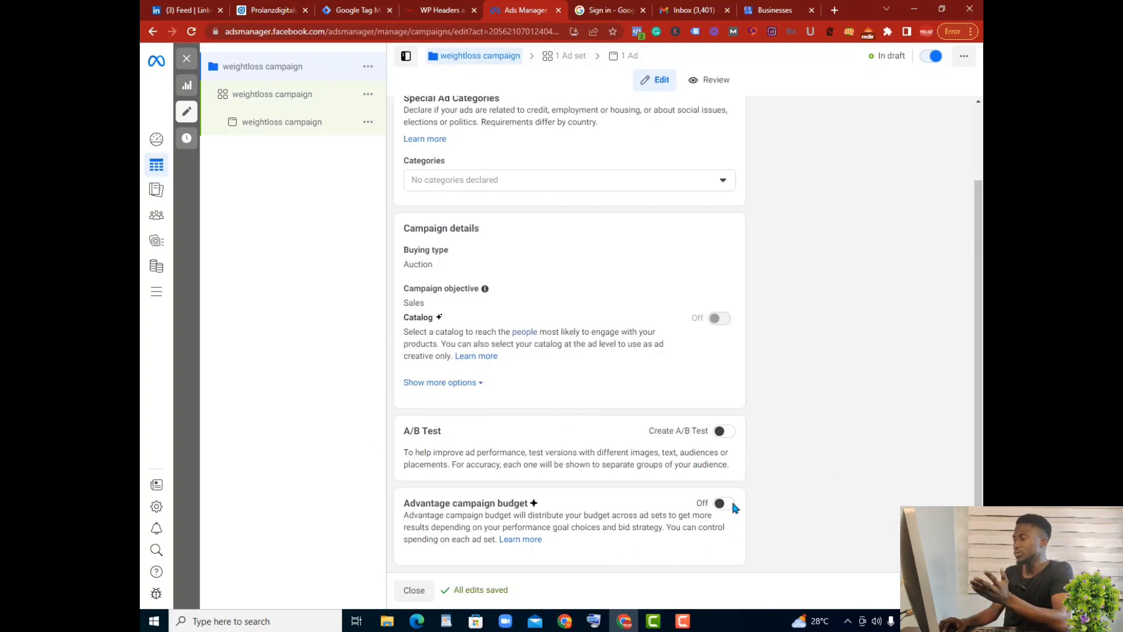
pyautogui.scroll(2, 798, 445)
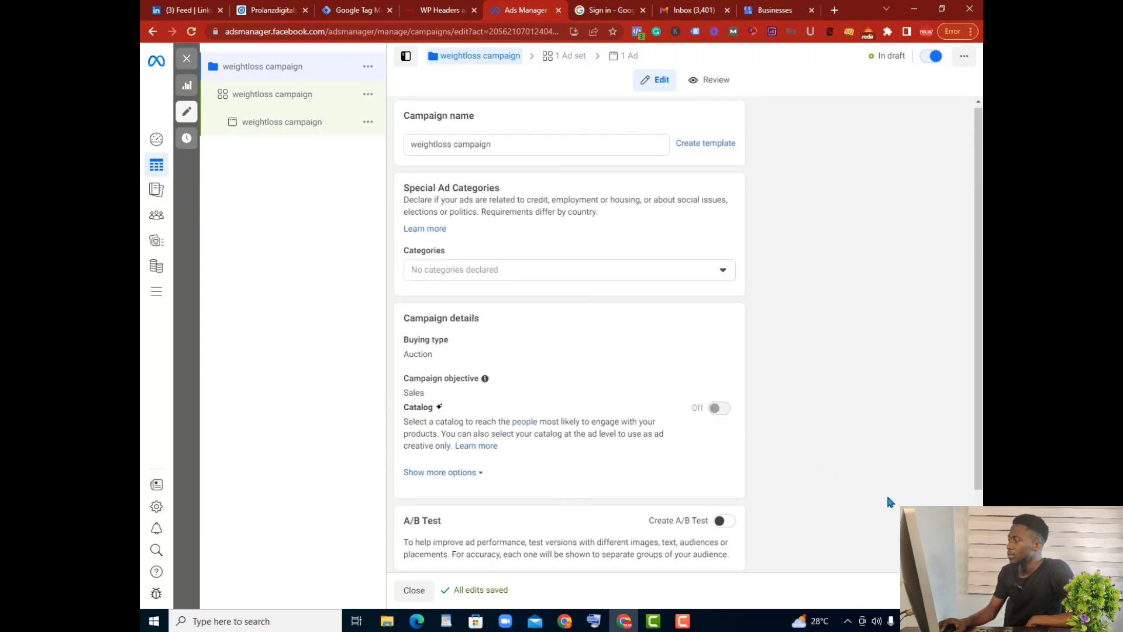
pyautogui.scroll(-2, 885, 501)
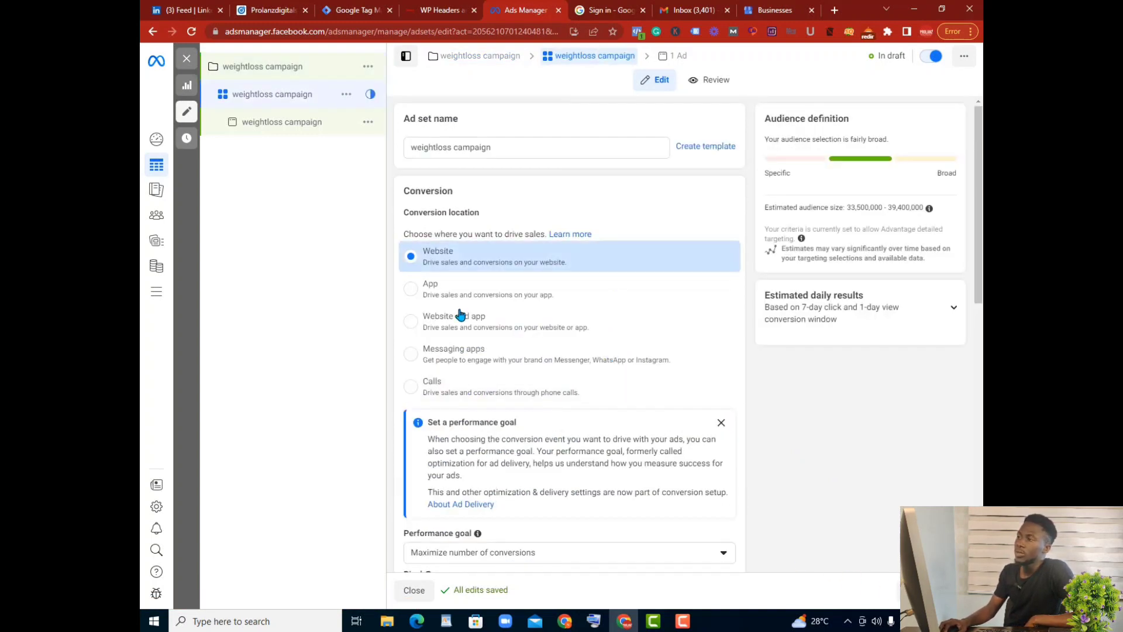
# - Set the ad set's conversion location to Messaging apps
pyautogui.scroll(-3, 633, 161)
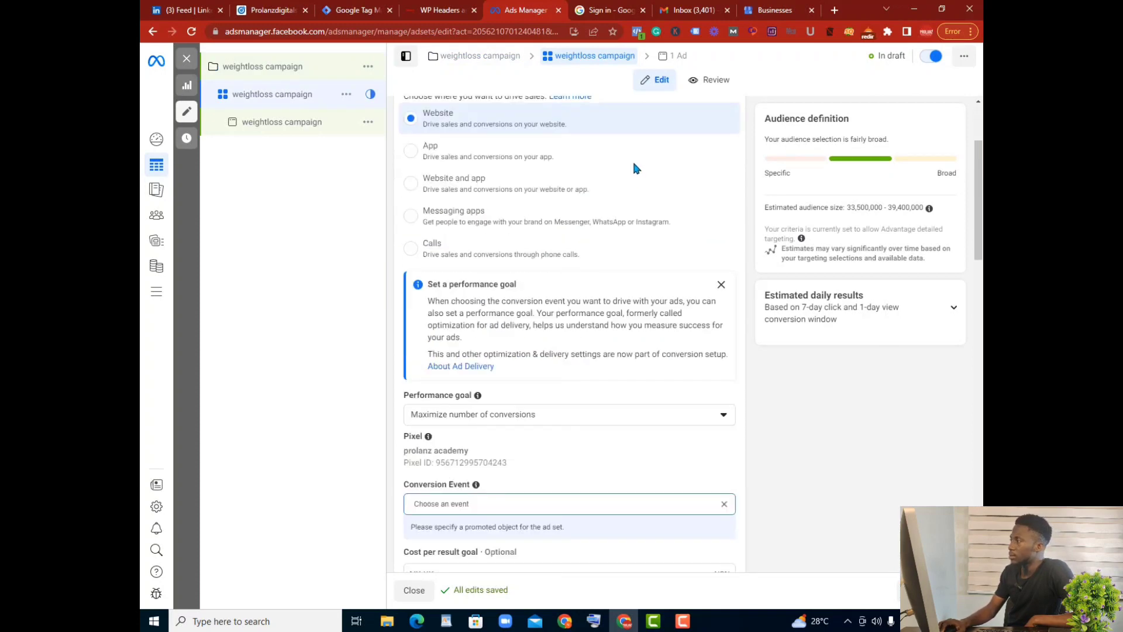
pyautogui.scroll(3, 639, 181)
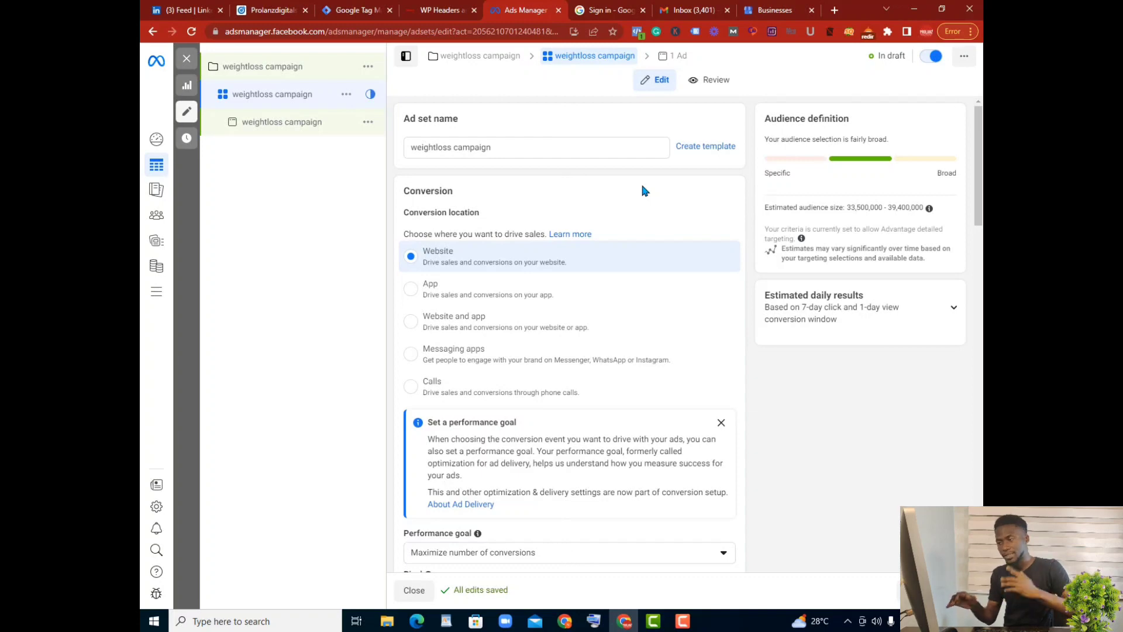
pyautogui.scroll(-3, 509, 346)
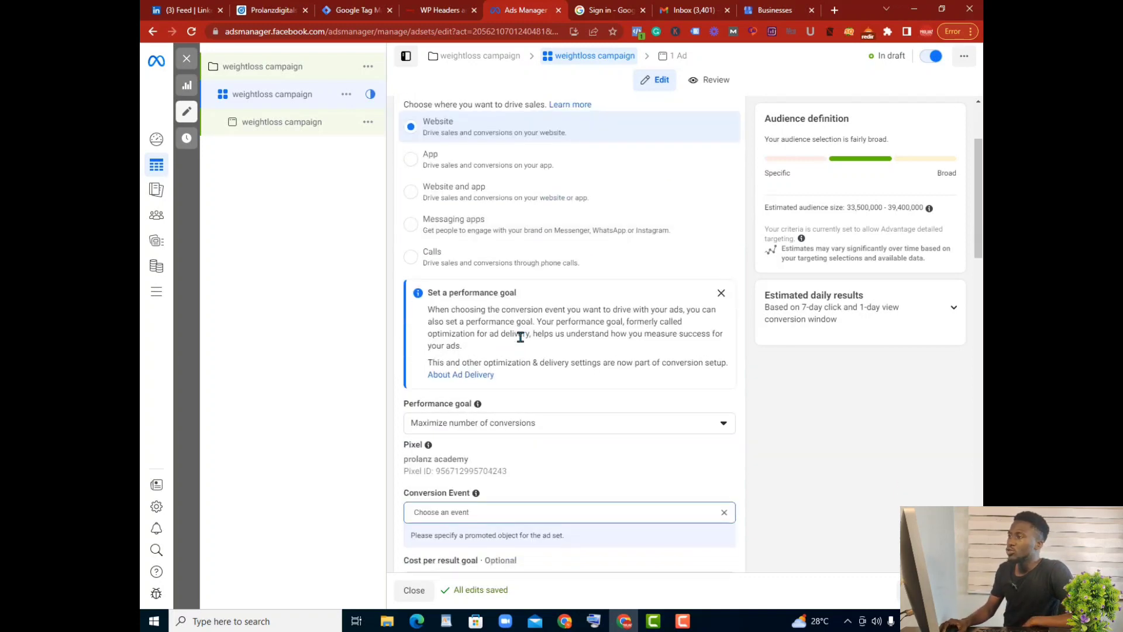
pyautogui.scroll(2, 518, 331)
pyautogui.scroll(1, 521, 340)
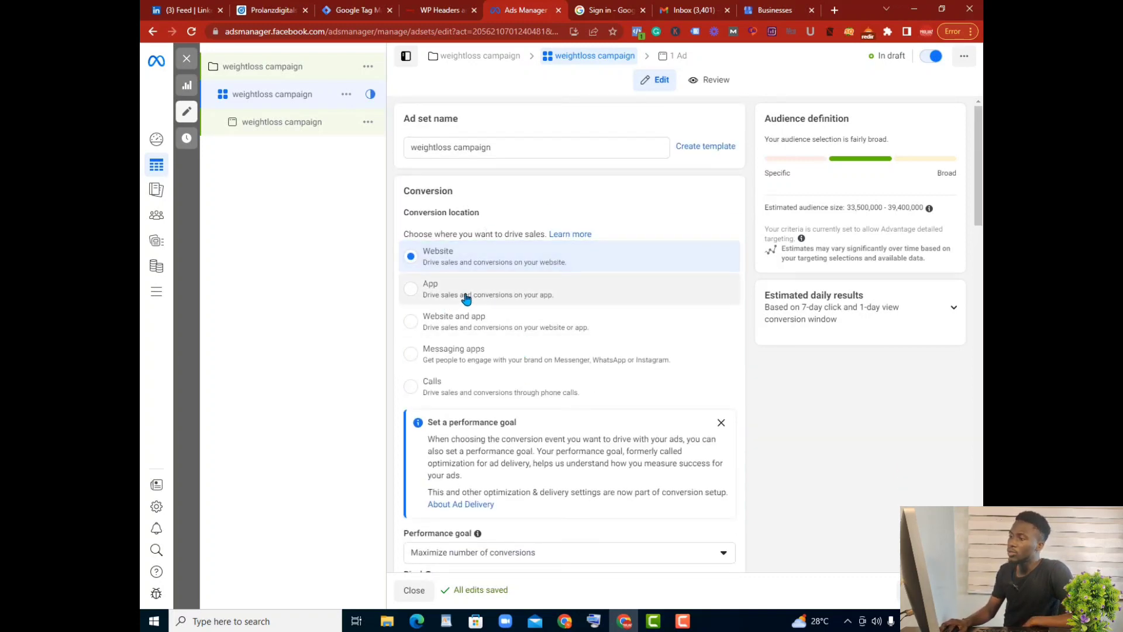
pyautogui.click(411, 354)
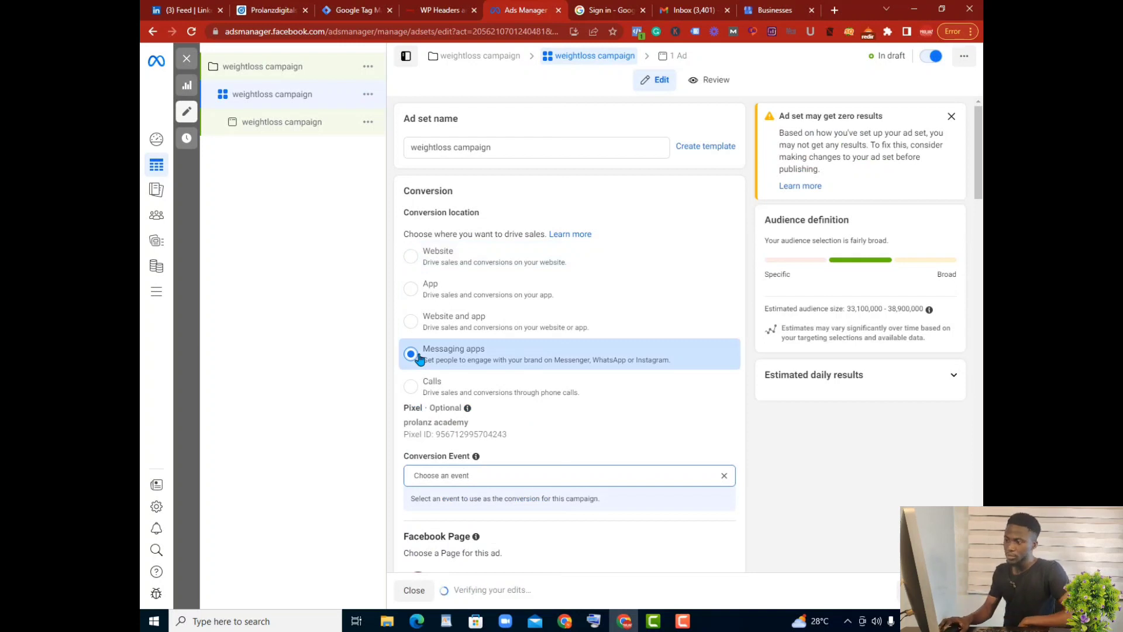
# - Deselect Messenger and WhatsApp as messaging destinations, keeping only Instagram
pyautogui.scroll(-2, 420, 358)
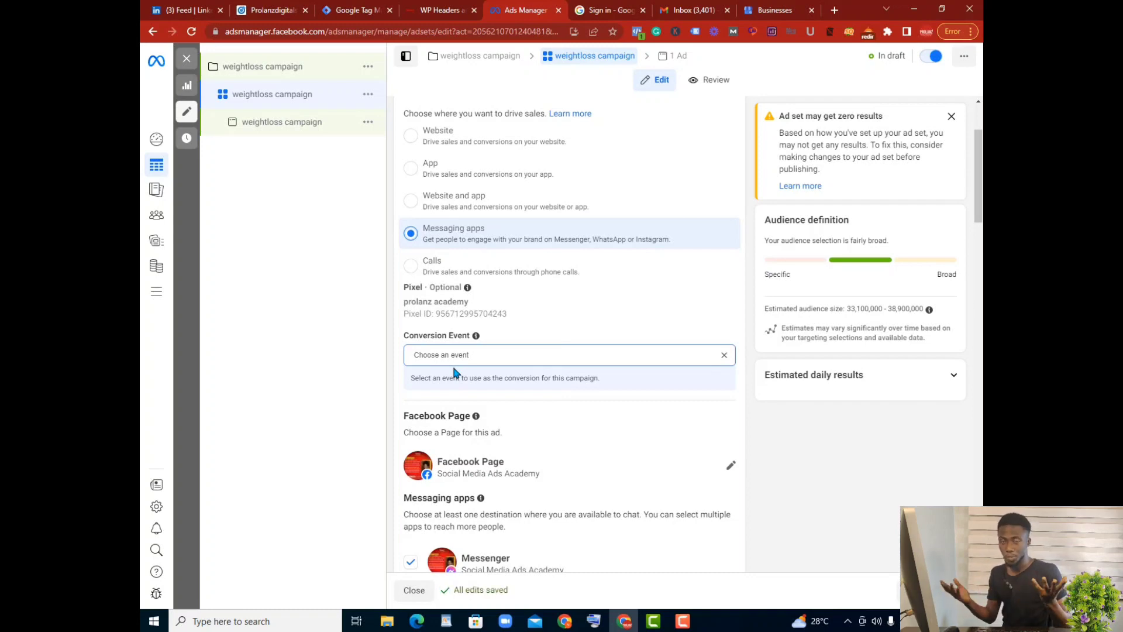
pyautogui.scroll(-3, 479, 315)
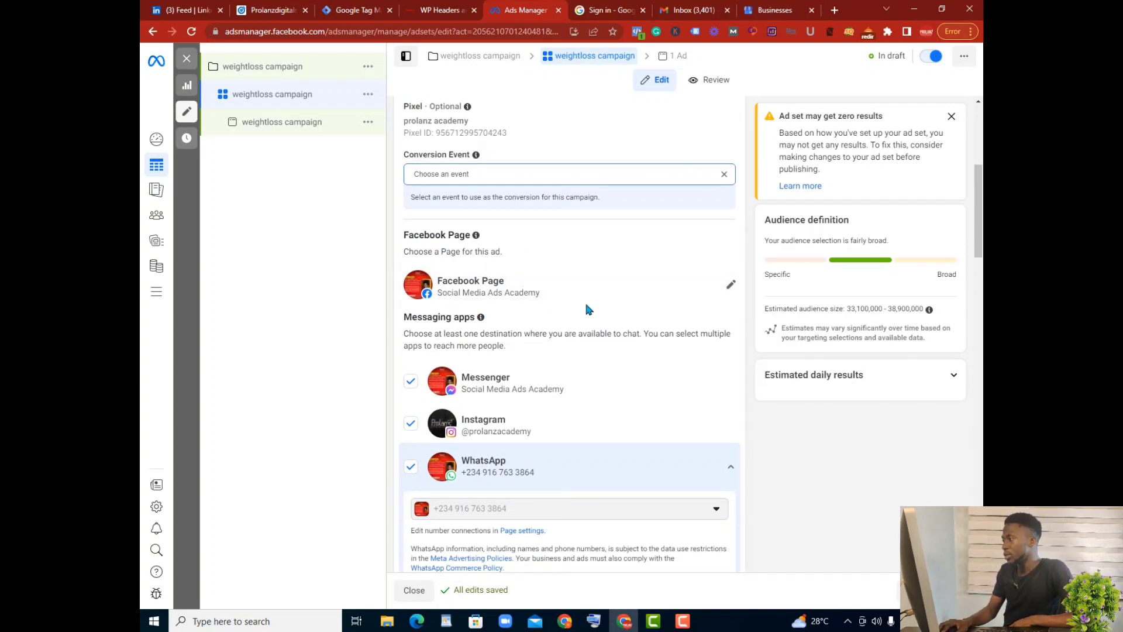
pyautogui.scroll(-1, 615, 301)
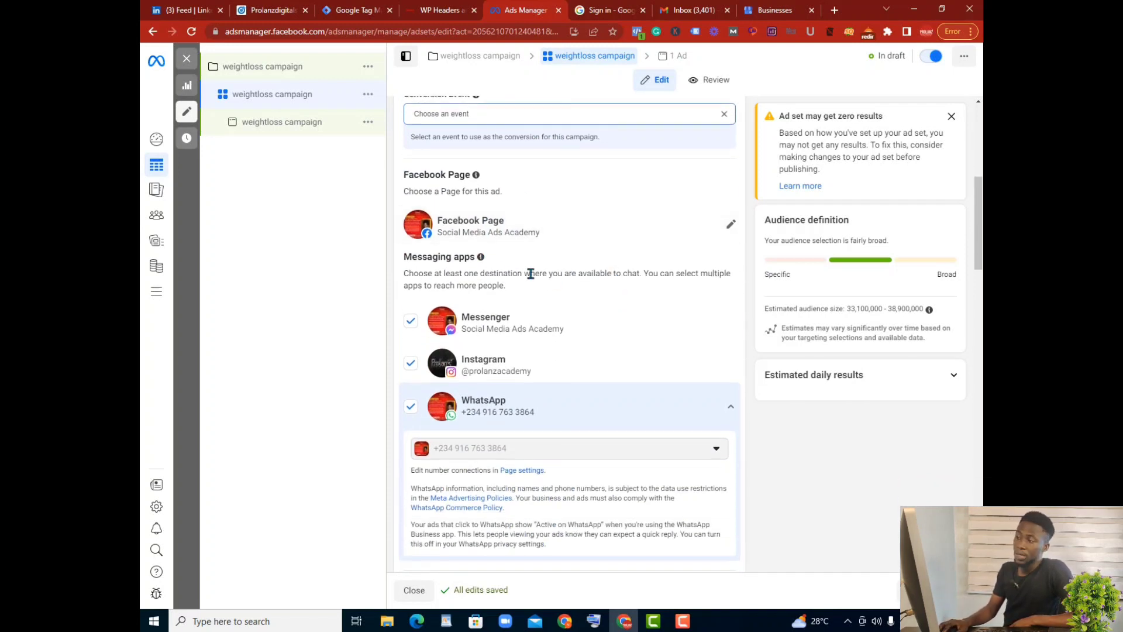
pyautogui.click(412, 323)
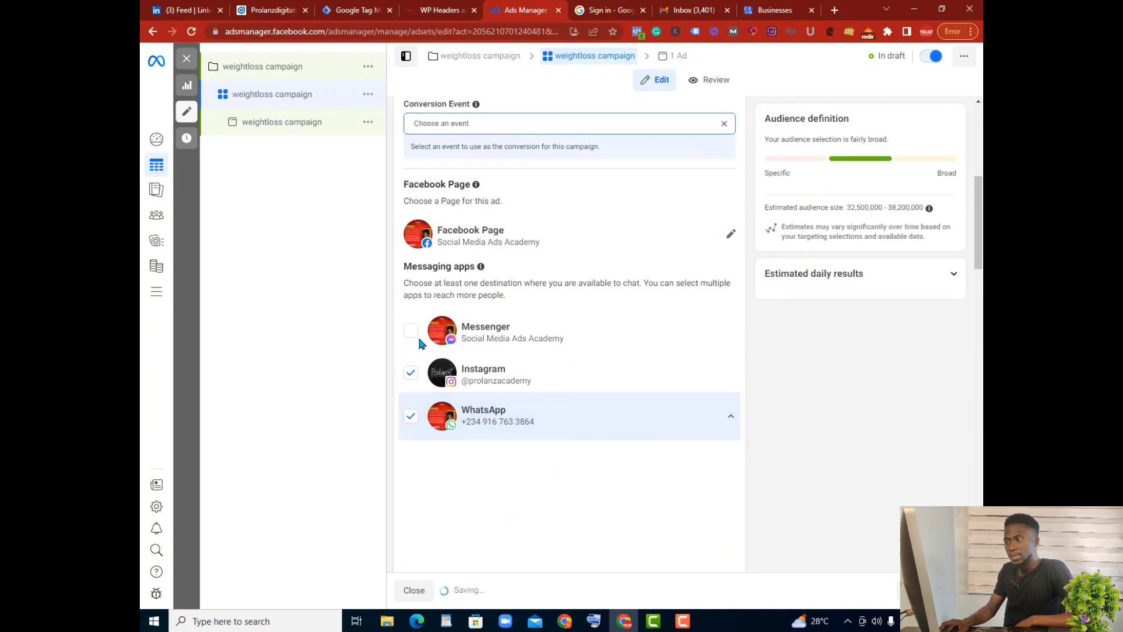
pyautogui.click(415, 417)
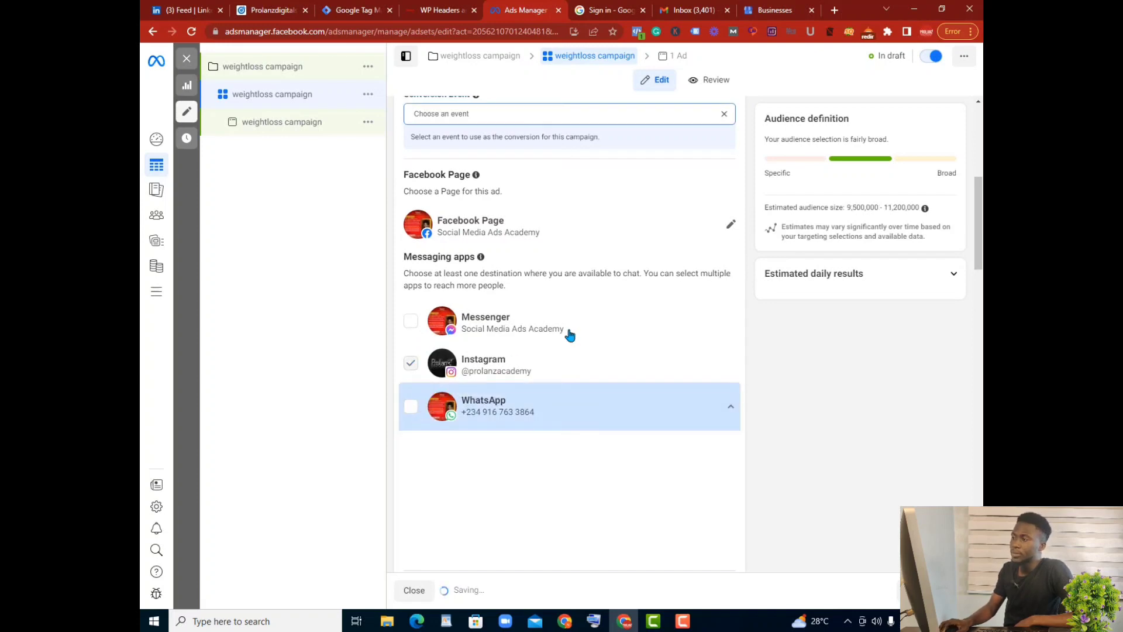
pyautogui.scroll(4, 567, 327)
pyautogui.scroll(-4, 568, 347)
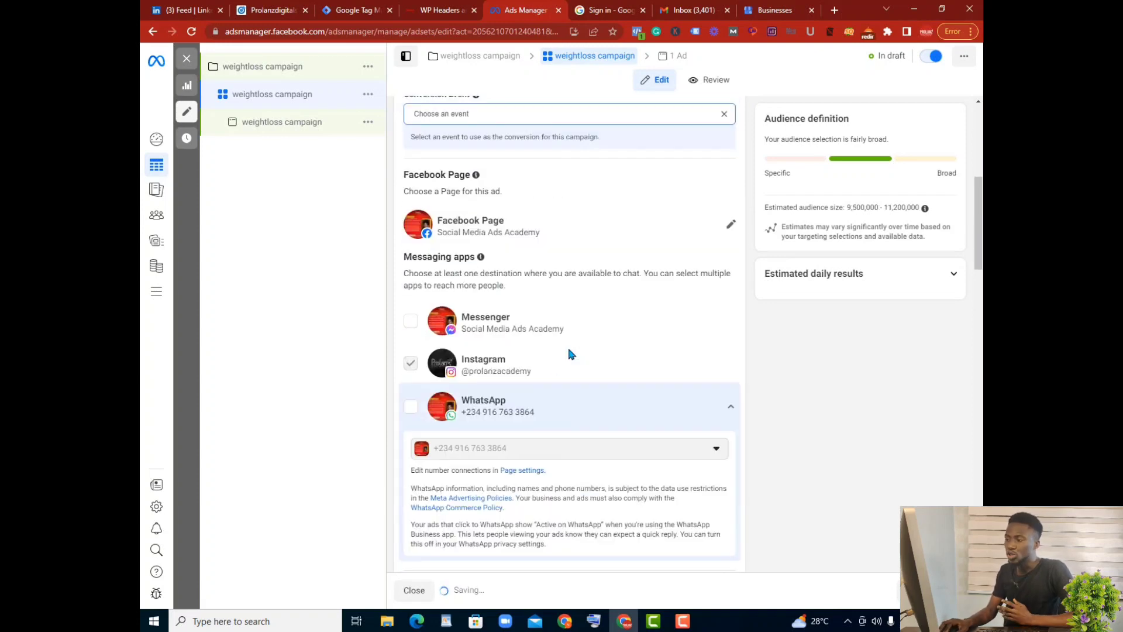
# - Set the ad set's schedule start date to June 12, 2023
pyautogui.scroll(-1, 523, 348)
pyautogui.scroll(-4, 526, 353)
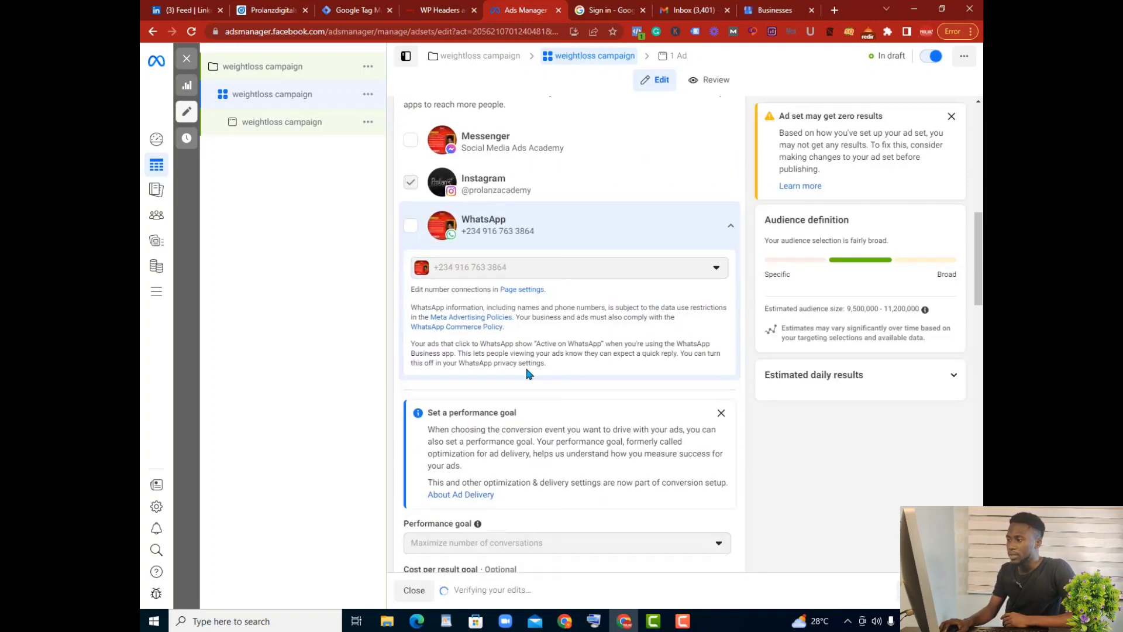
pyautogui.scroll(-2, 527, 370)
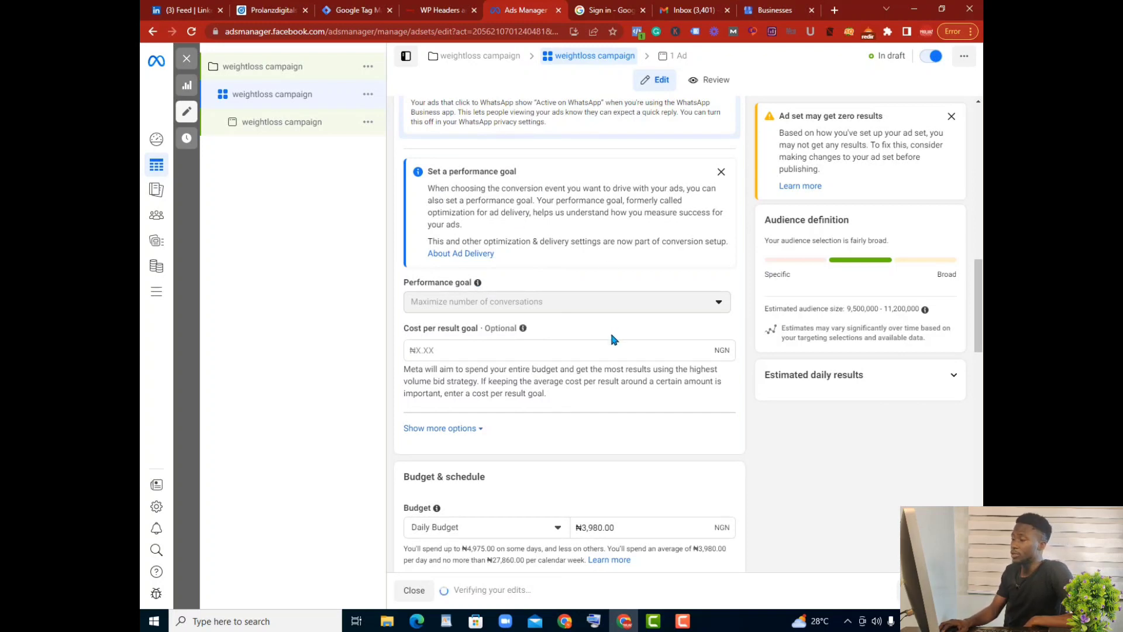
pyautogui.scroll(-4, 612, 336)
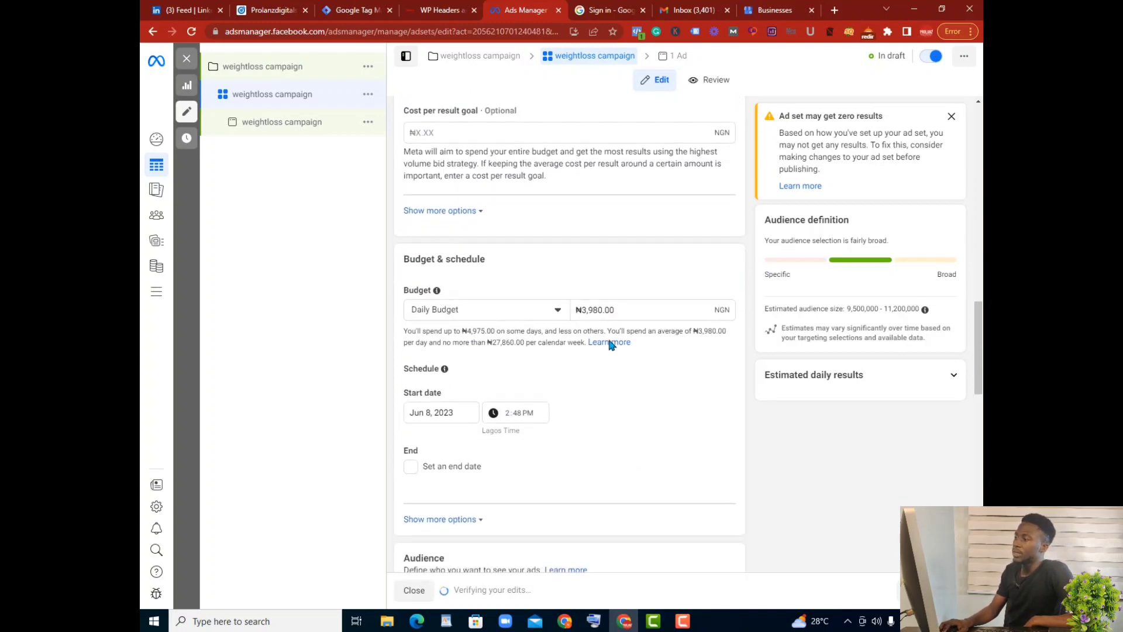
pyautogui.click(627, 289)
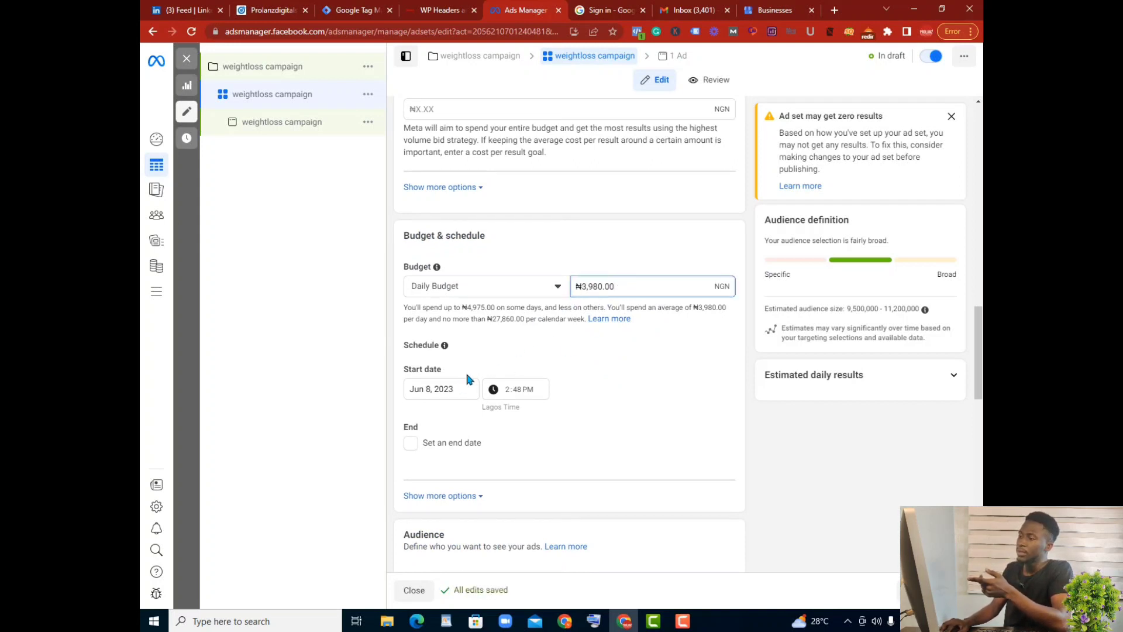
pyautogui.click(434, 389)
pyautogui.click(434, 389)
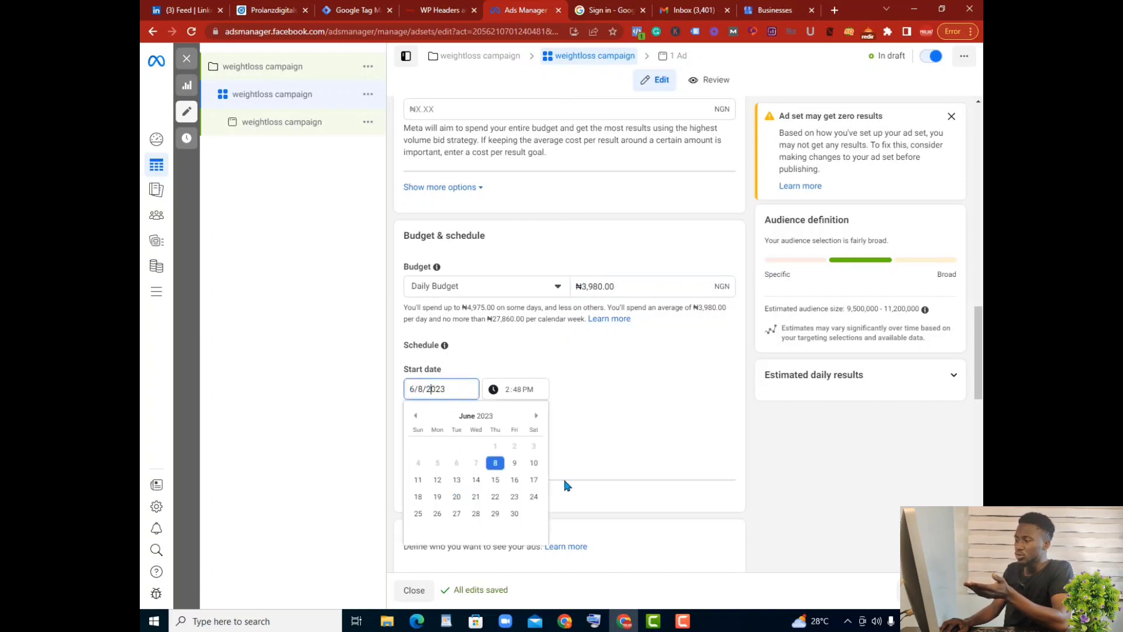
pyautogui.click(436, 480)
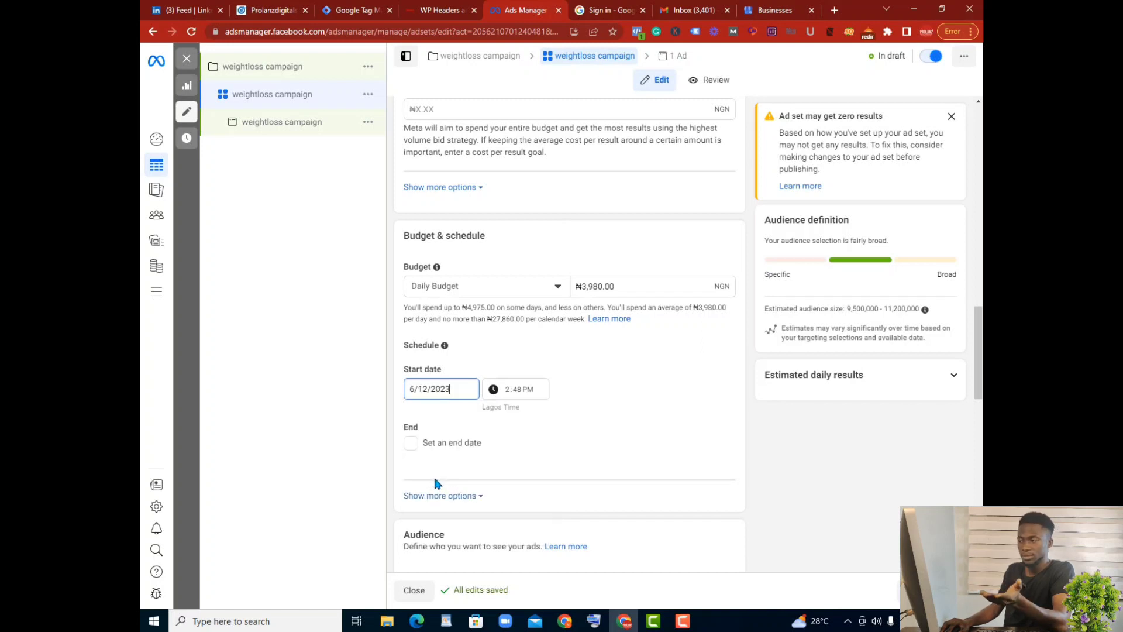
# - Set the schedule's start time to 4:00 AM
pyautogui.click(523, 395)
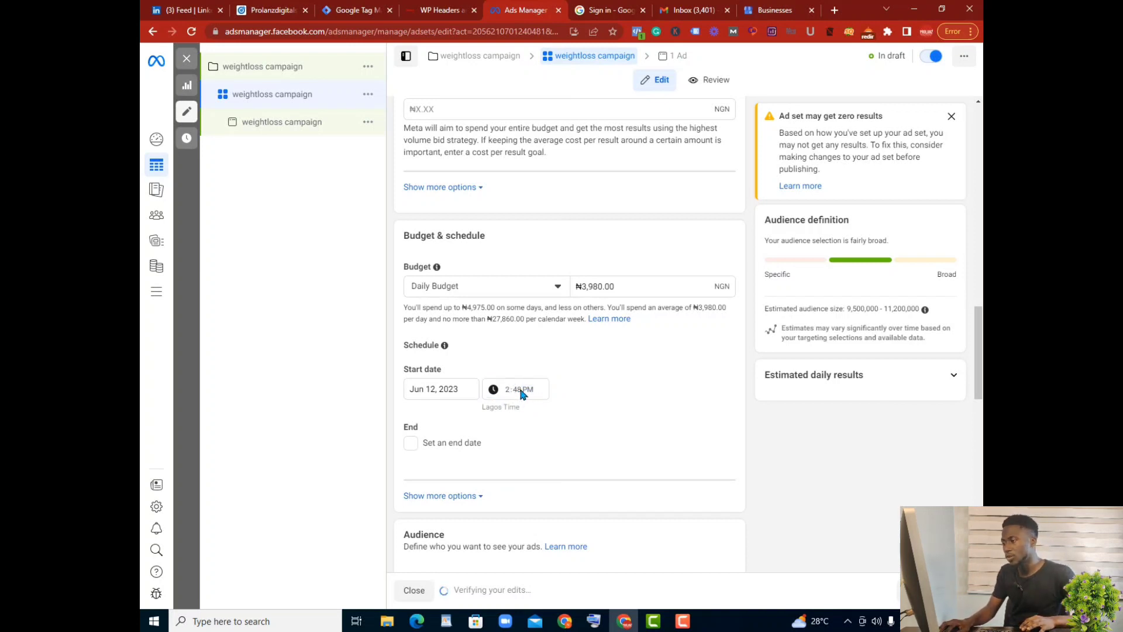
pyautogui.click(519, 390)
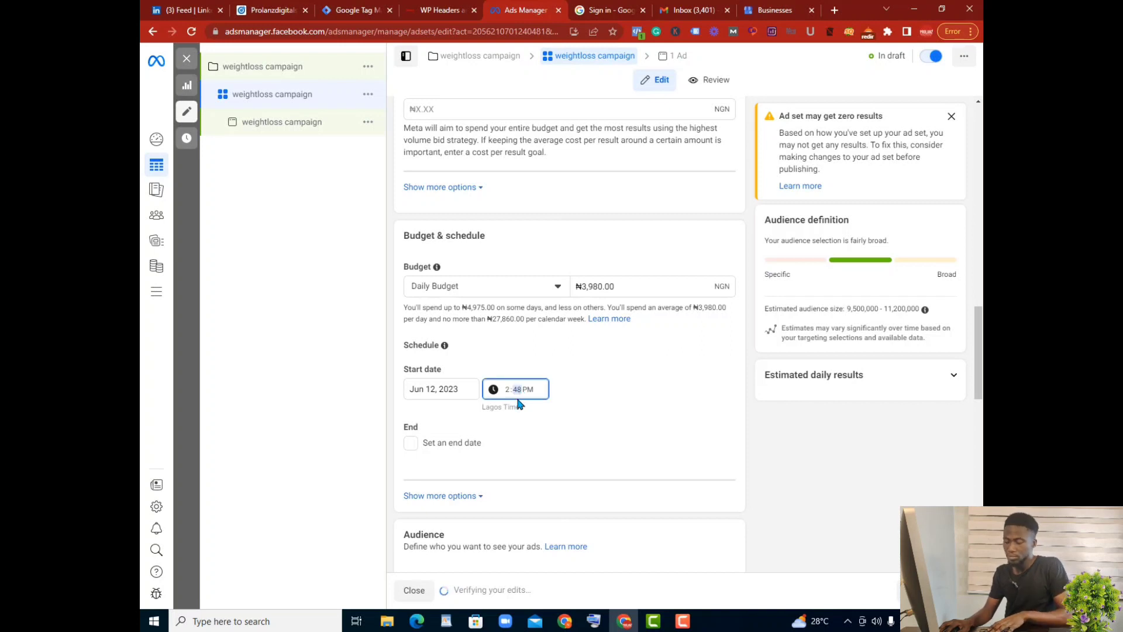
pyautogui.click(507, 391)
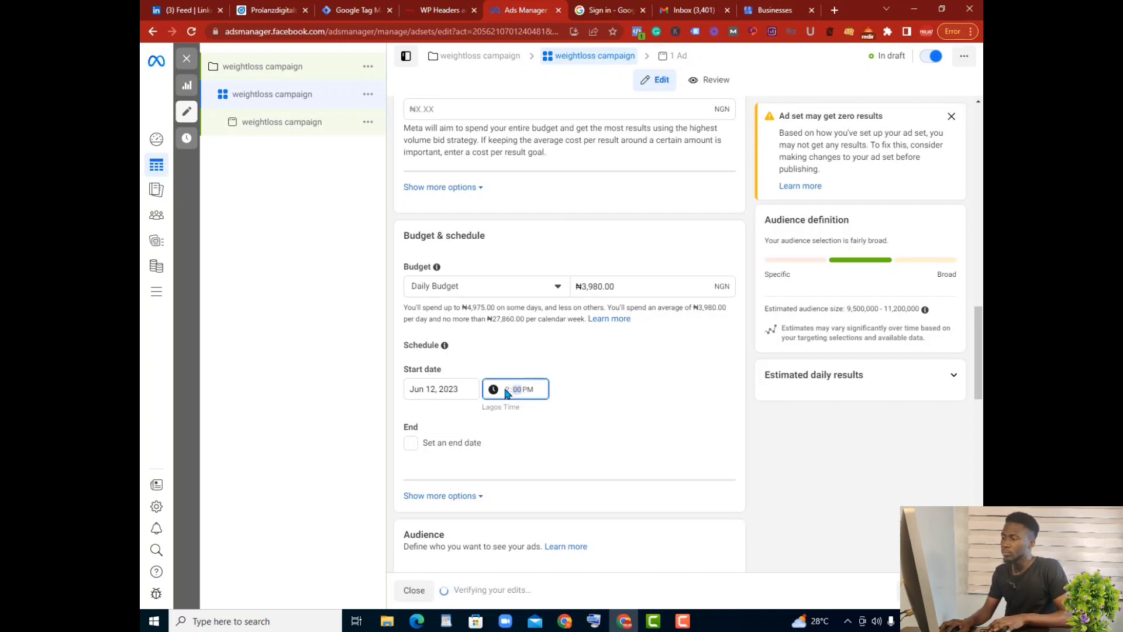
pyautogui.click(510, 392)
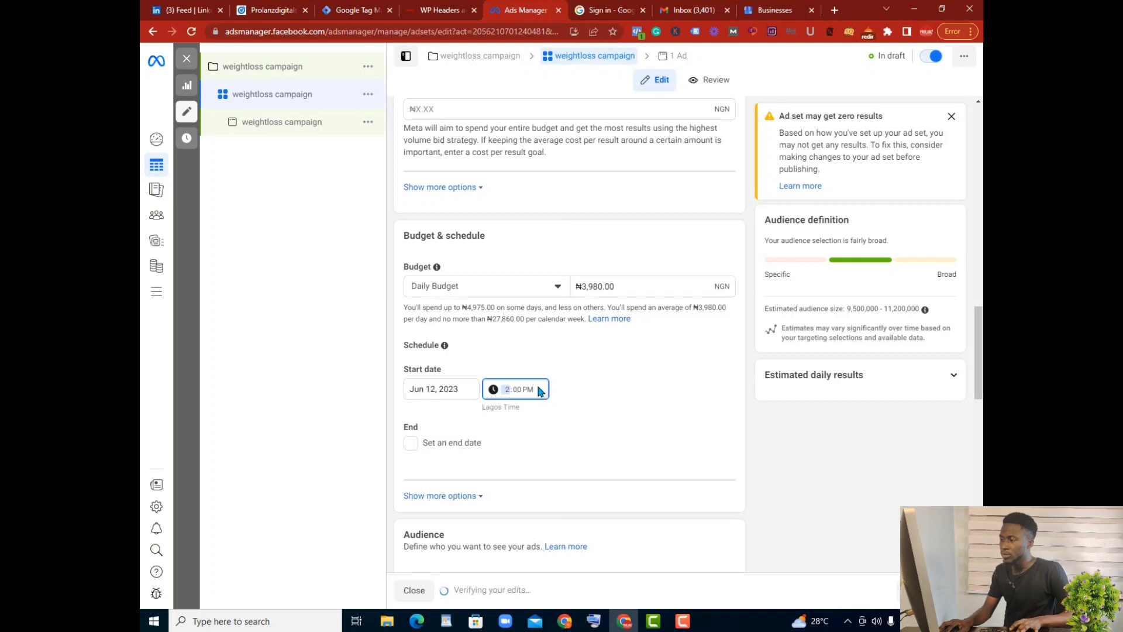
pyautogui.write('4')
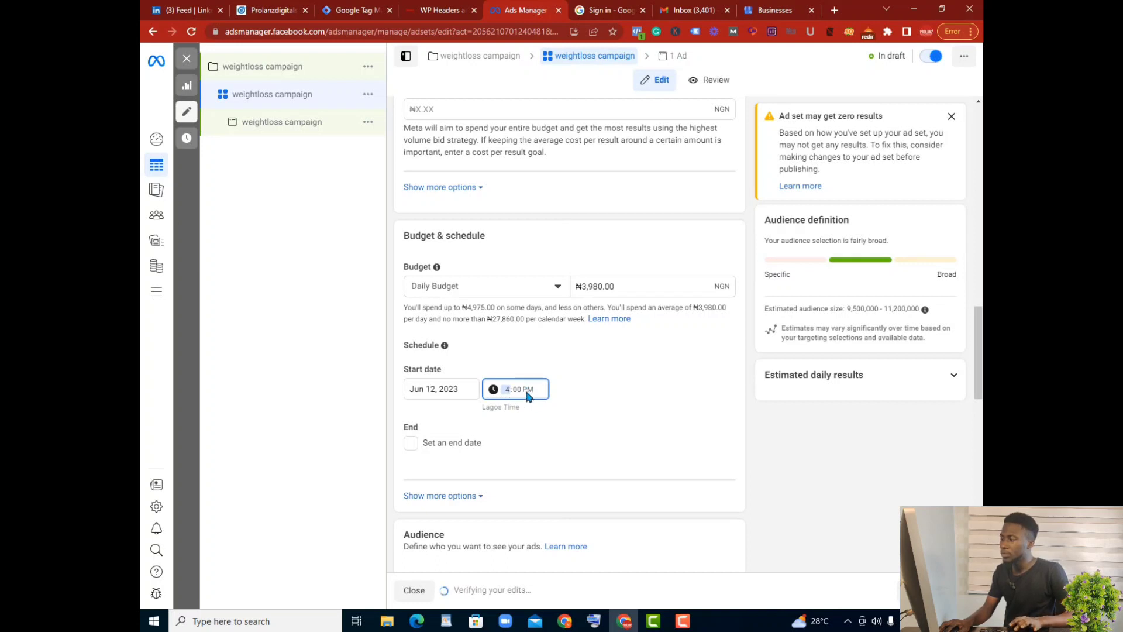
pyautogui.click(530, 393)
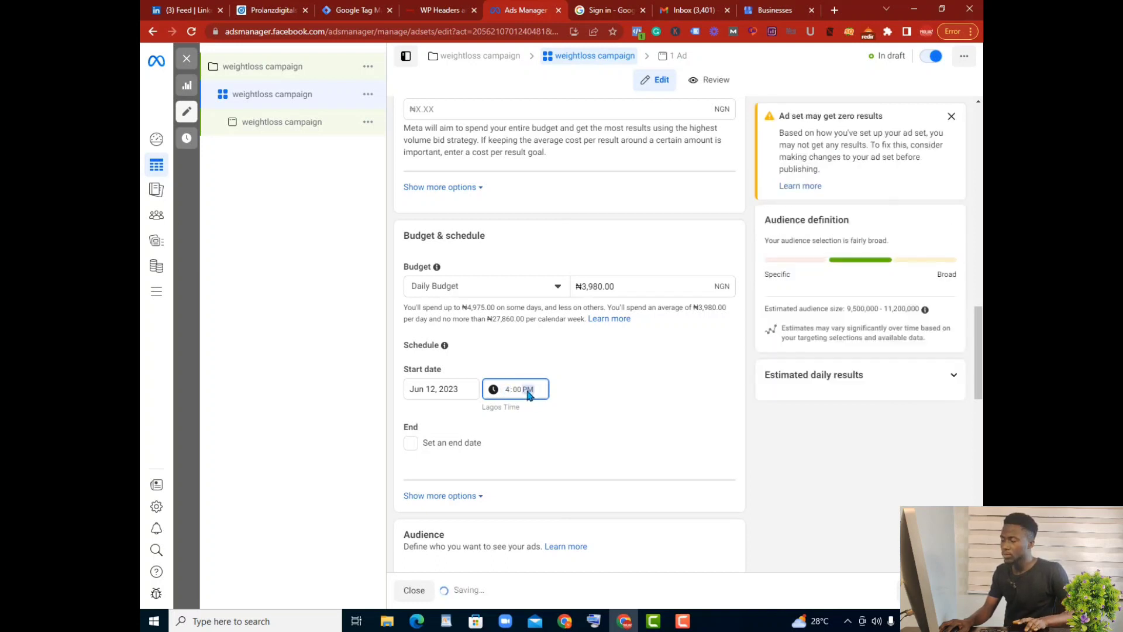
pyautogui.write('a')
# - Review the ad set's Audience section, from custom audiences to locations, age, gender and detailed targeting
pyautogui.scroll(-2, 511, 417)
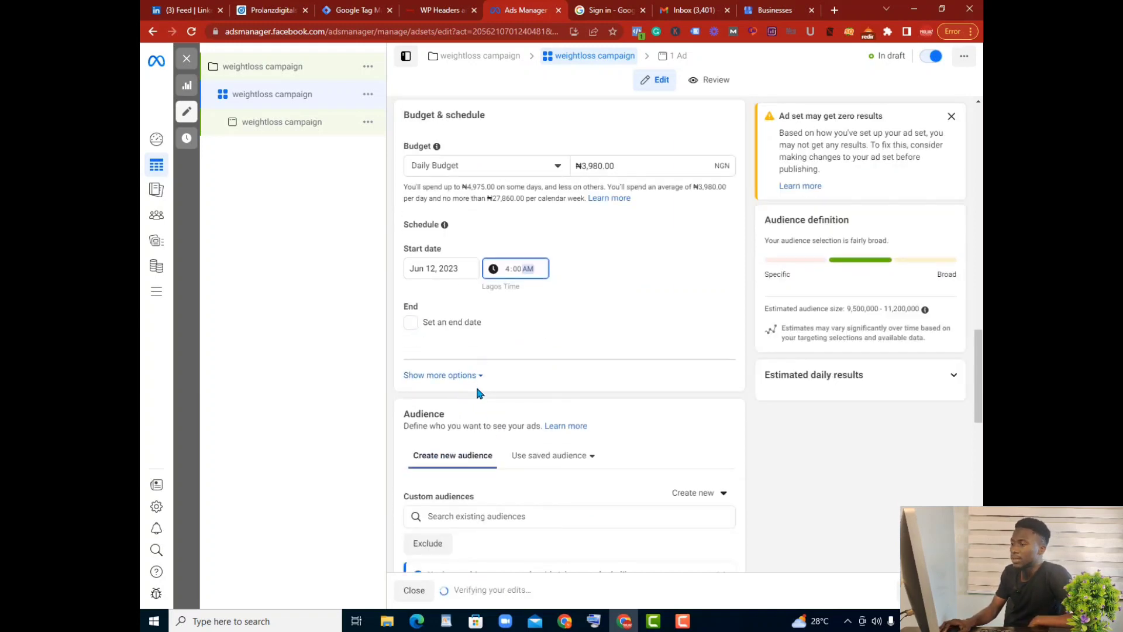
pyautogui.scroll(-2, 475, 383)
pyautogui.scroll(-2, 477, 393)
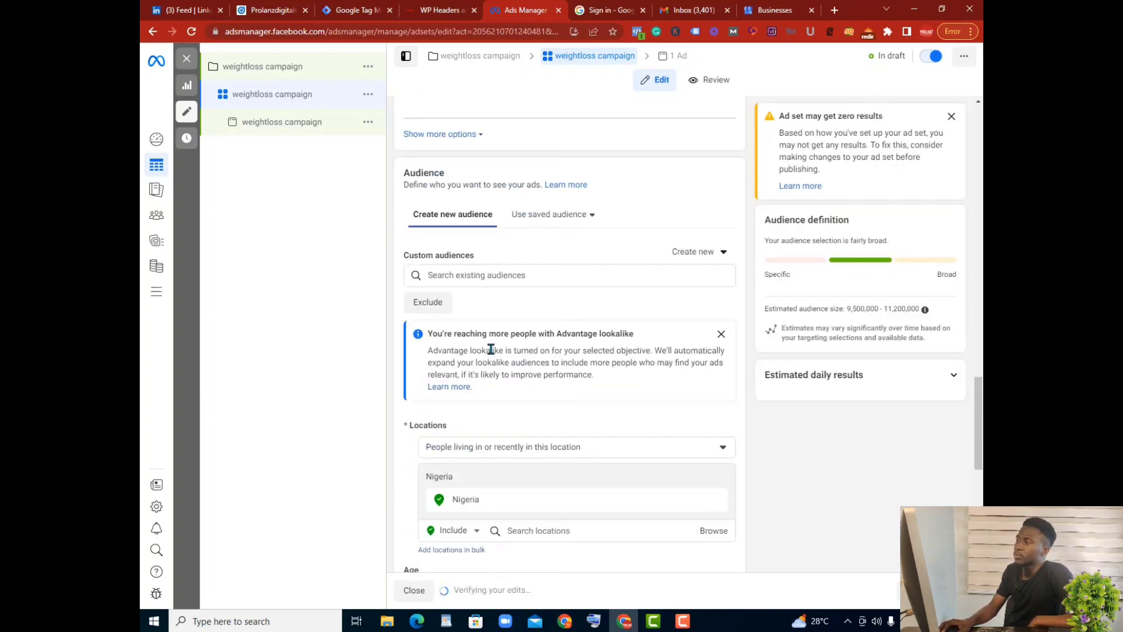
pyautogui.scroll(-1, 567, 346)
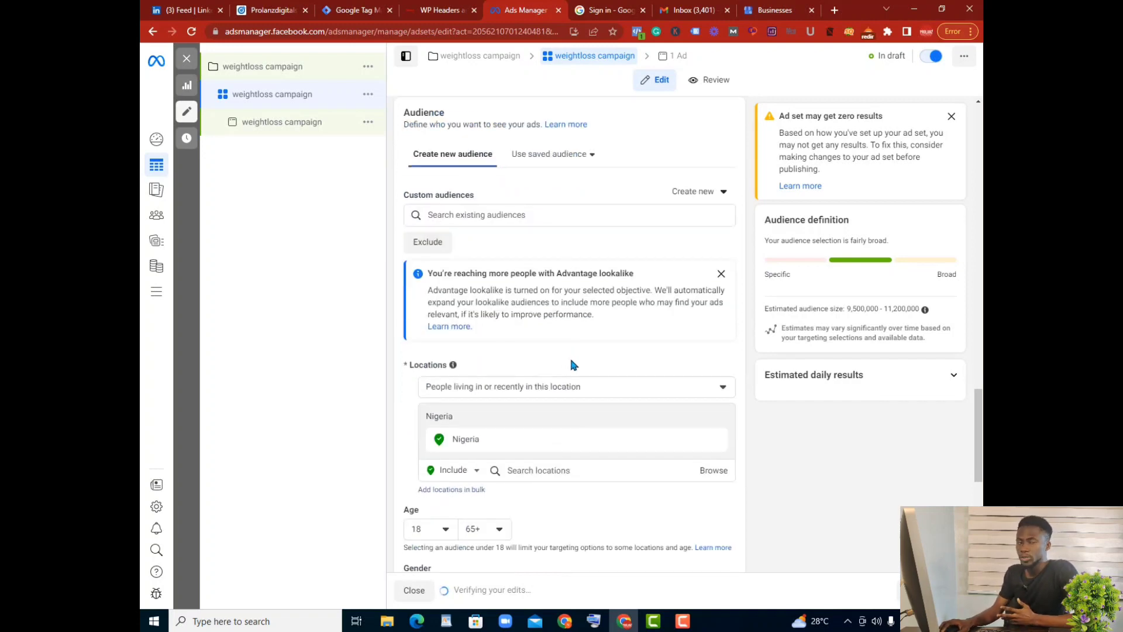
pyautogui.scroll(1, 581, 337)
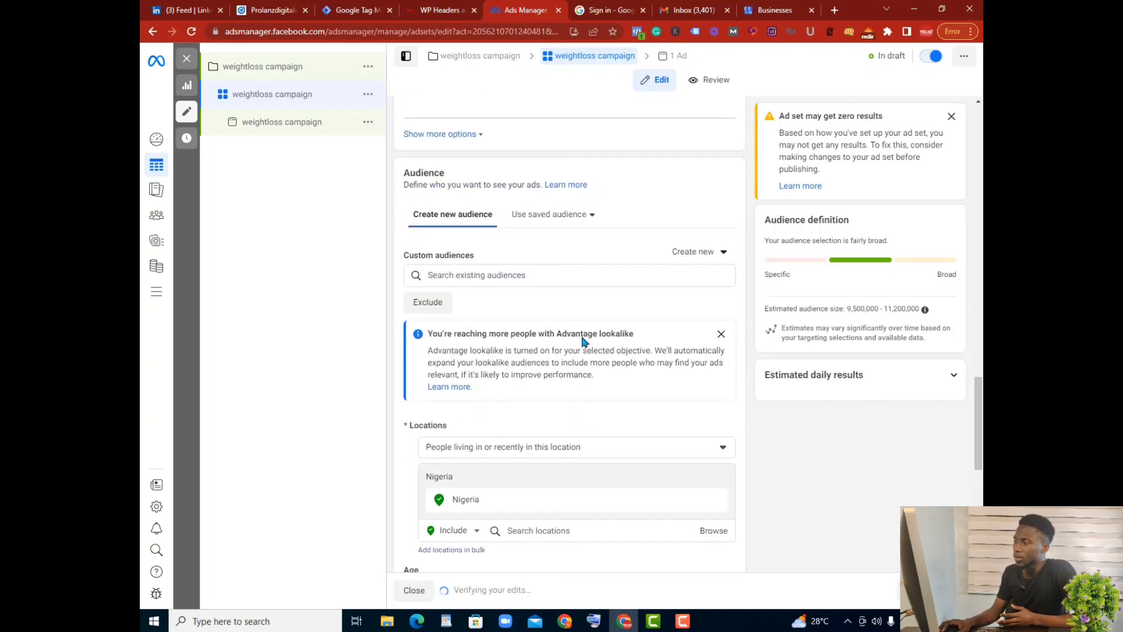
pyautogui.scroll(-3, 581, 336)
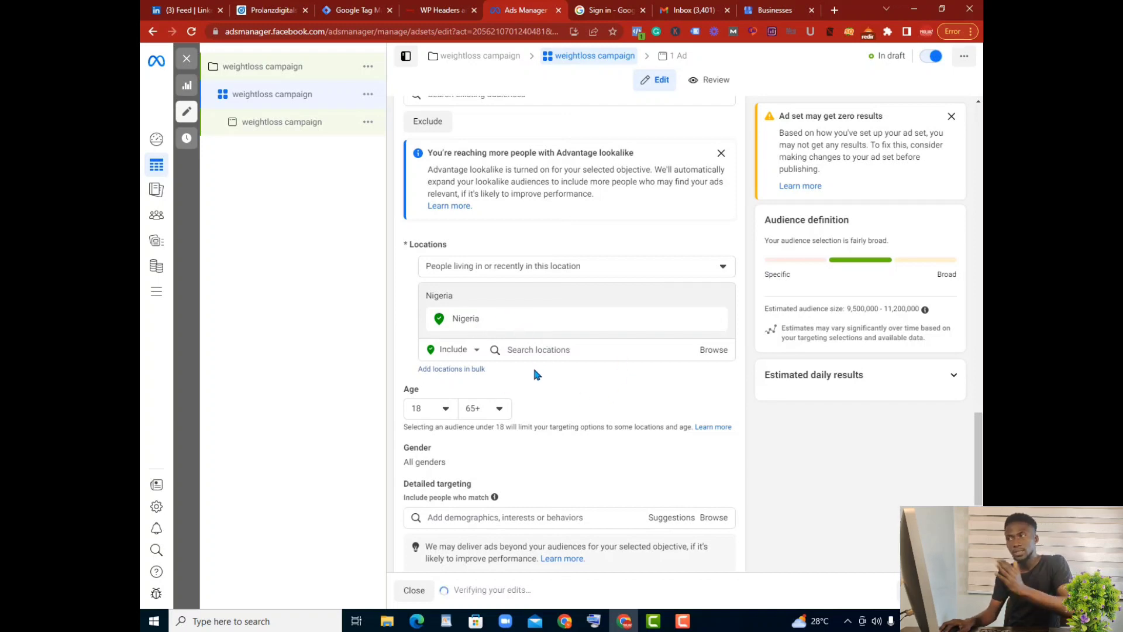
# - Switch to ChatGPT and begin a prompt reading "i deal with weightloss supplements, and sell to nigerians ,"
pyautogui.click(622, 16)
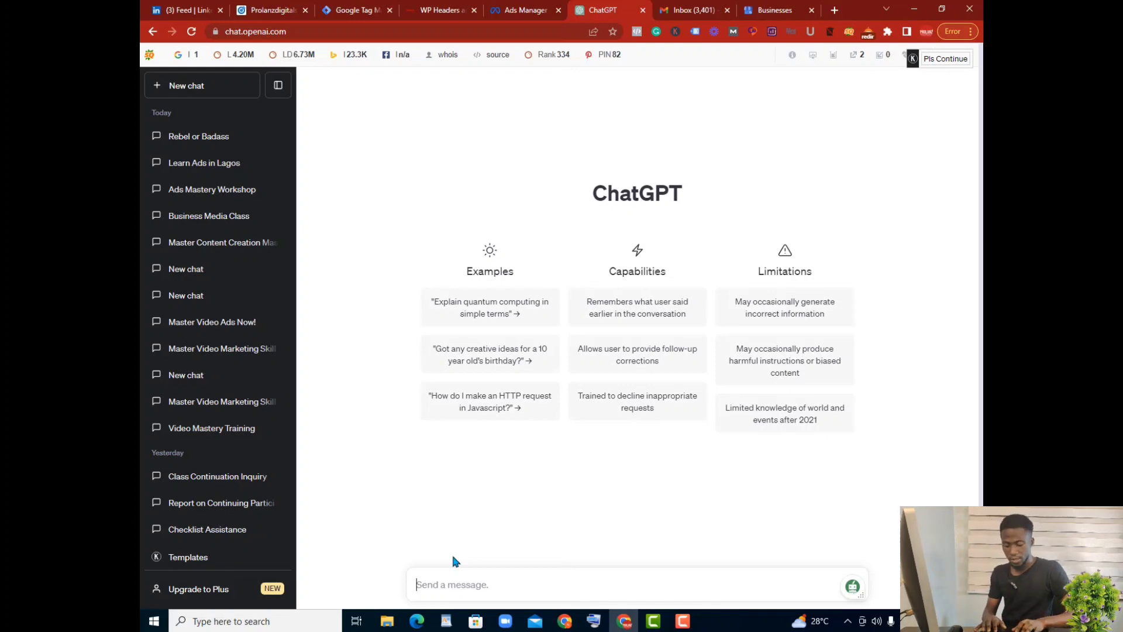
pyautogui.write('i')
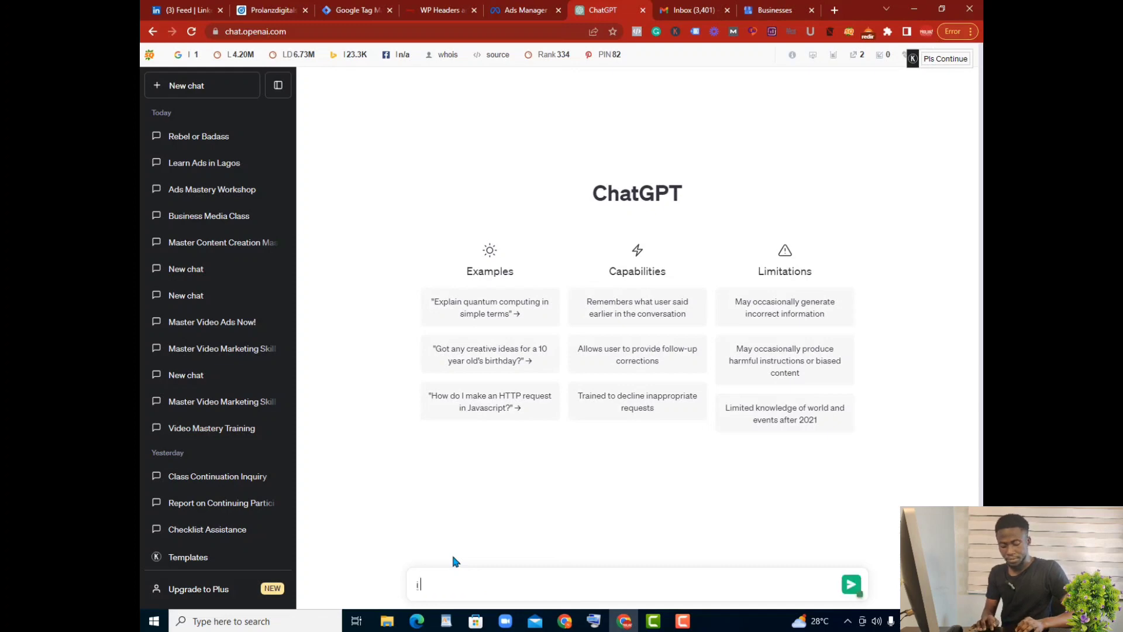
pyautogui.write(' deal with')
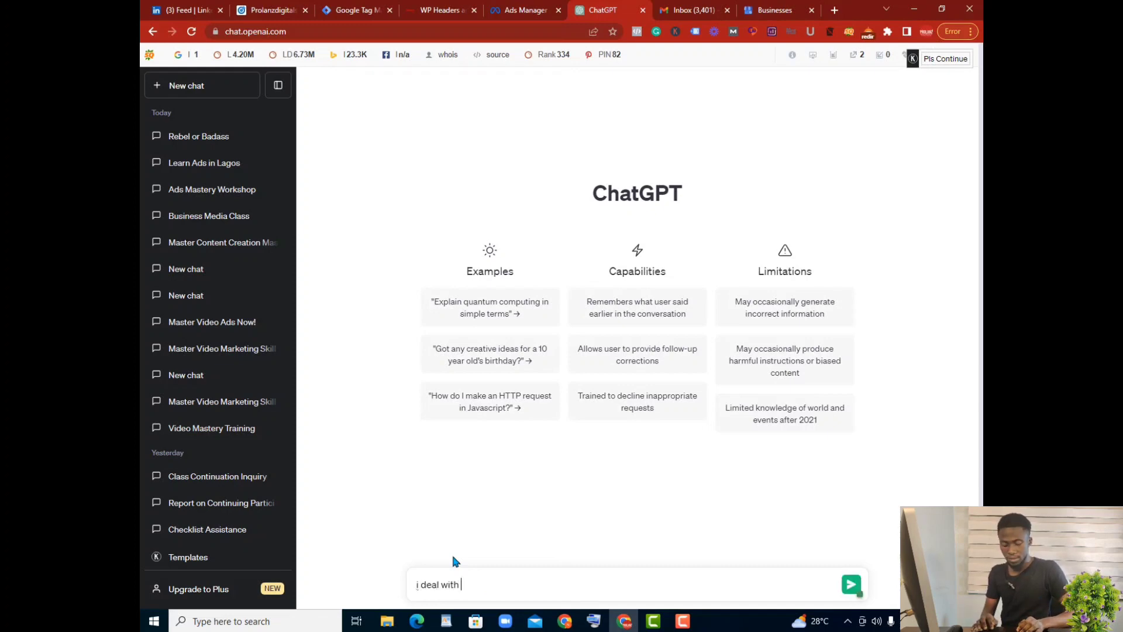
pyautogui.write(' wei')
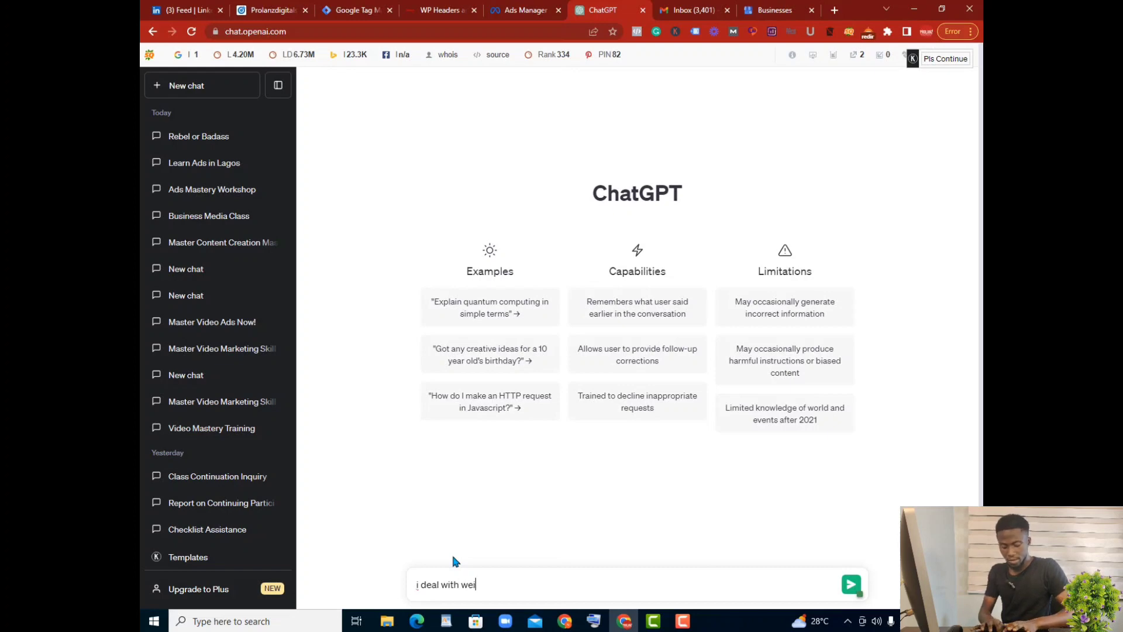
pyautogui.write('ghtloss su')
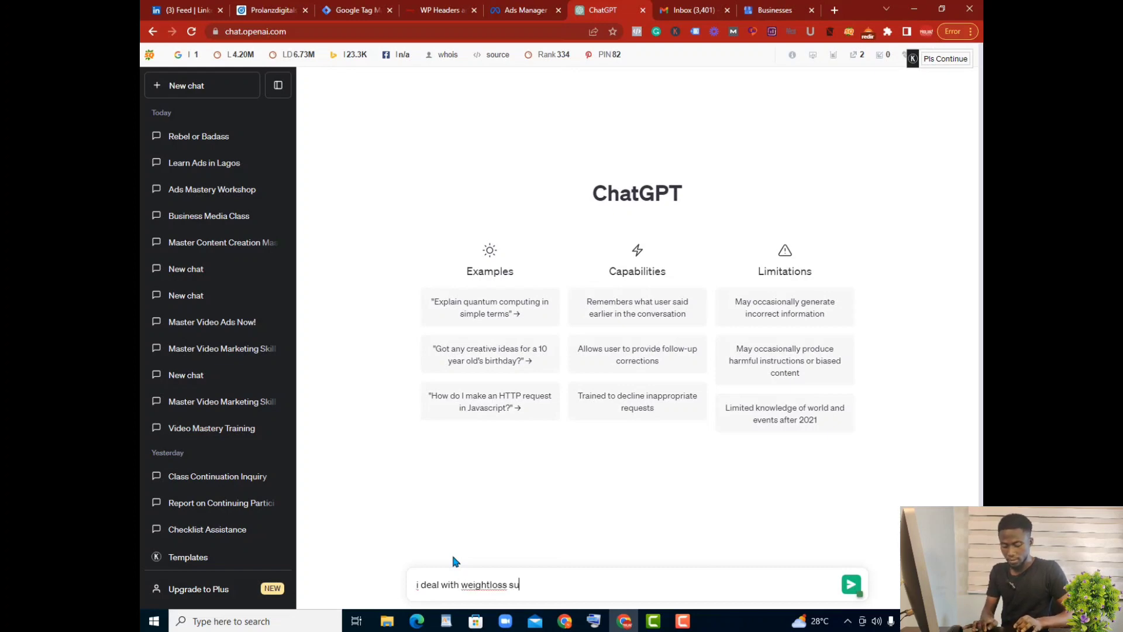
pyautogui.write('pplements, h')
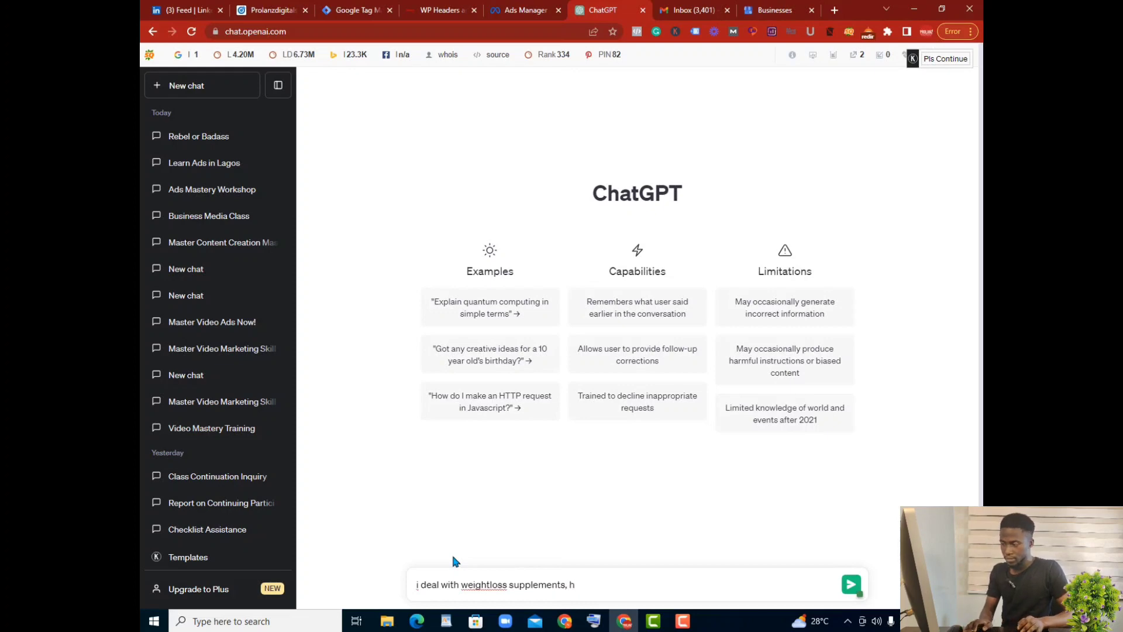
pyautogui.press('BackSpace')
pyautogui.write('and se')
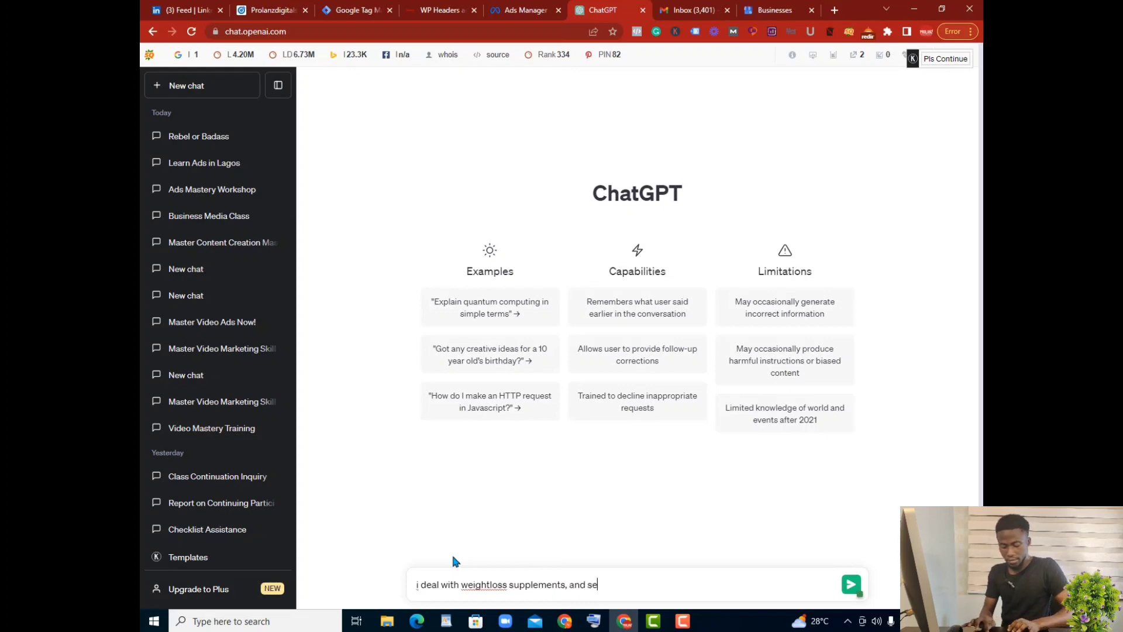
pyautogui.write('ll to niger')
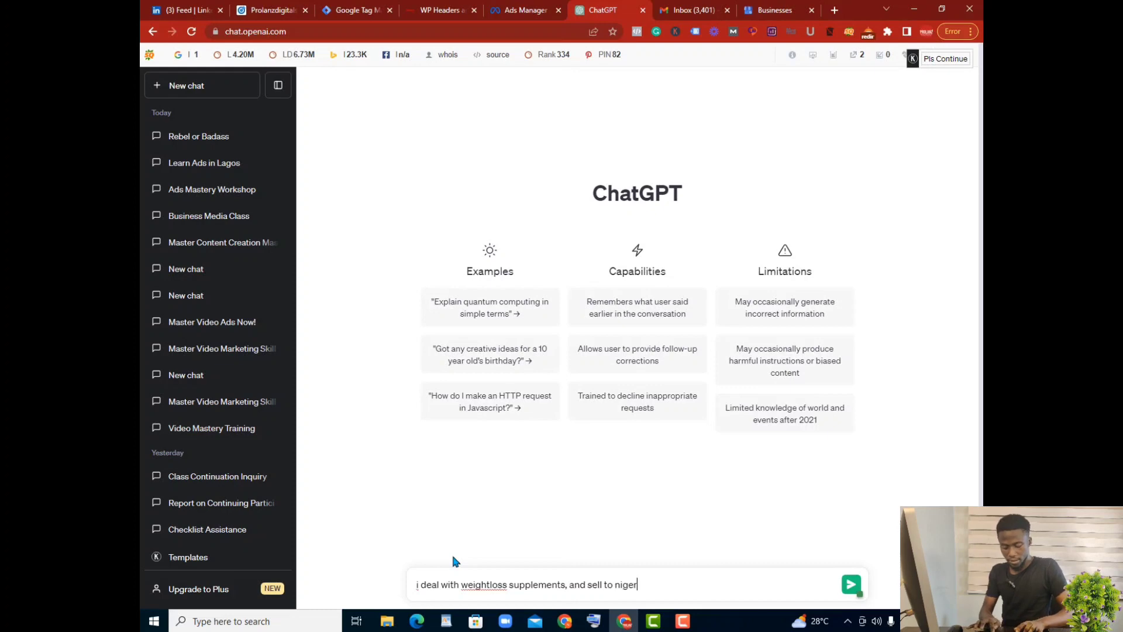
pyautogui.write('ians , h')
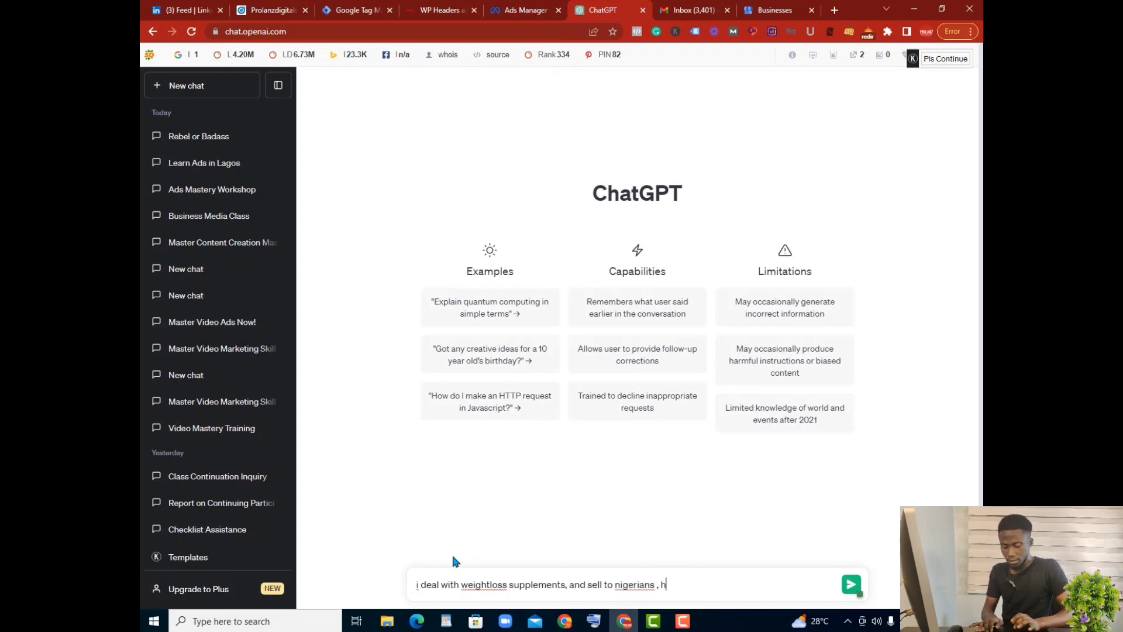
# - Complete the ChatGPT prompt with "help me come up with a descriptive buyer persona" and send it
pyautogui.write('elp me come up')
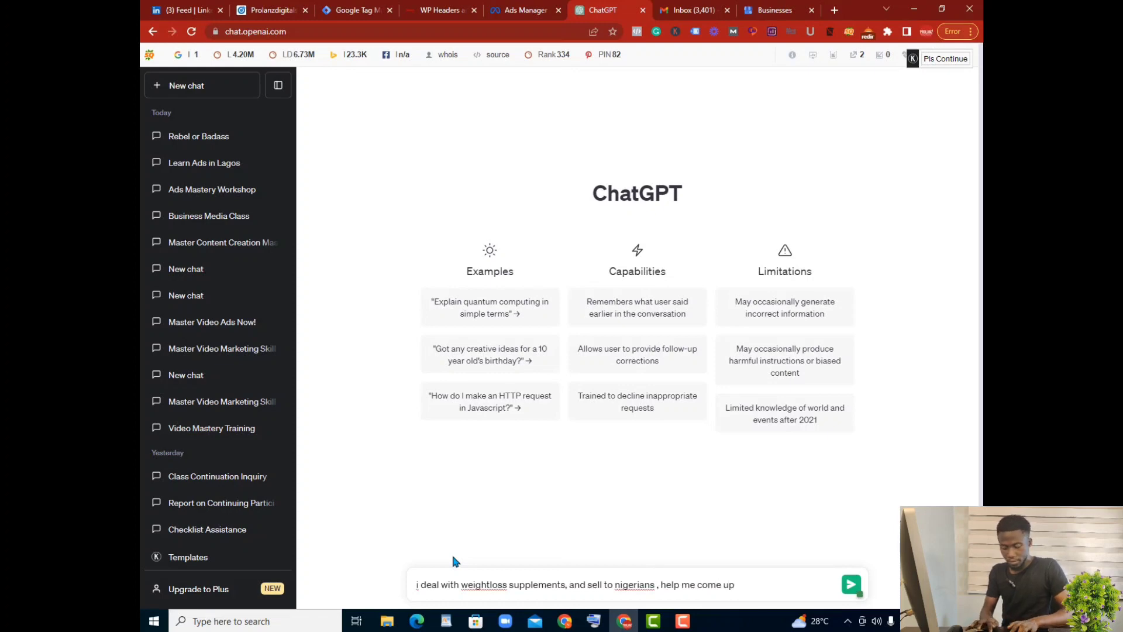
pyautogui.write(' with a bu')
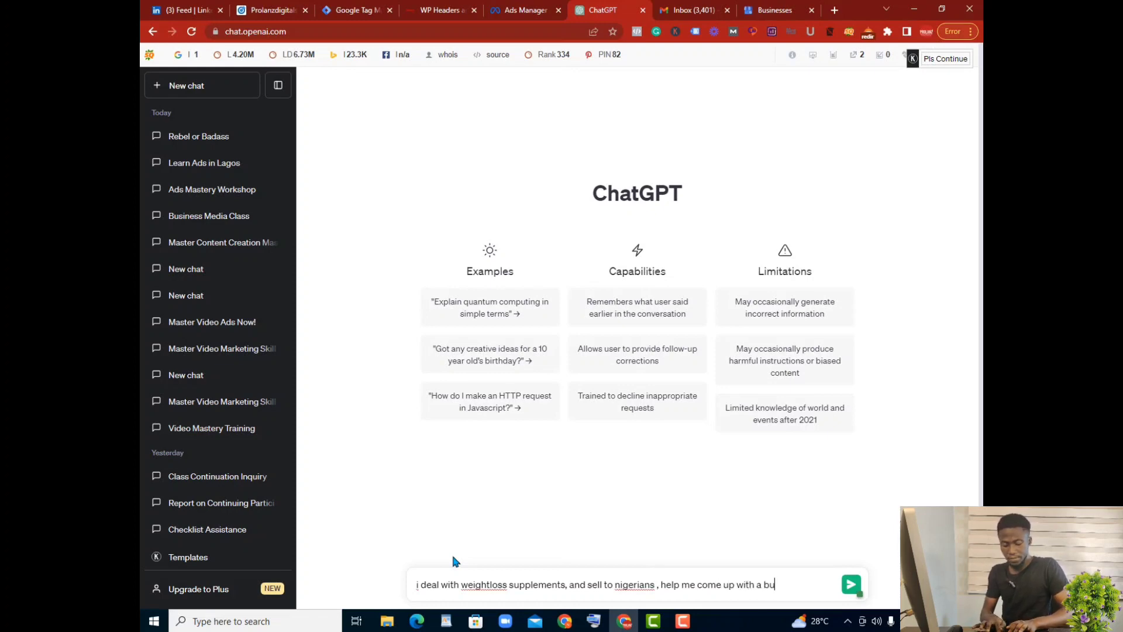
pyautogui.press('BackSpace')
pyautogui.press('BackSpace')
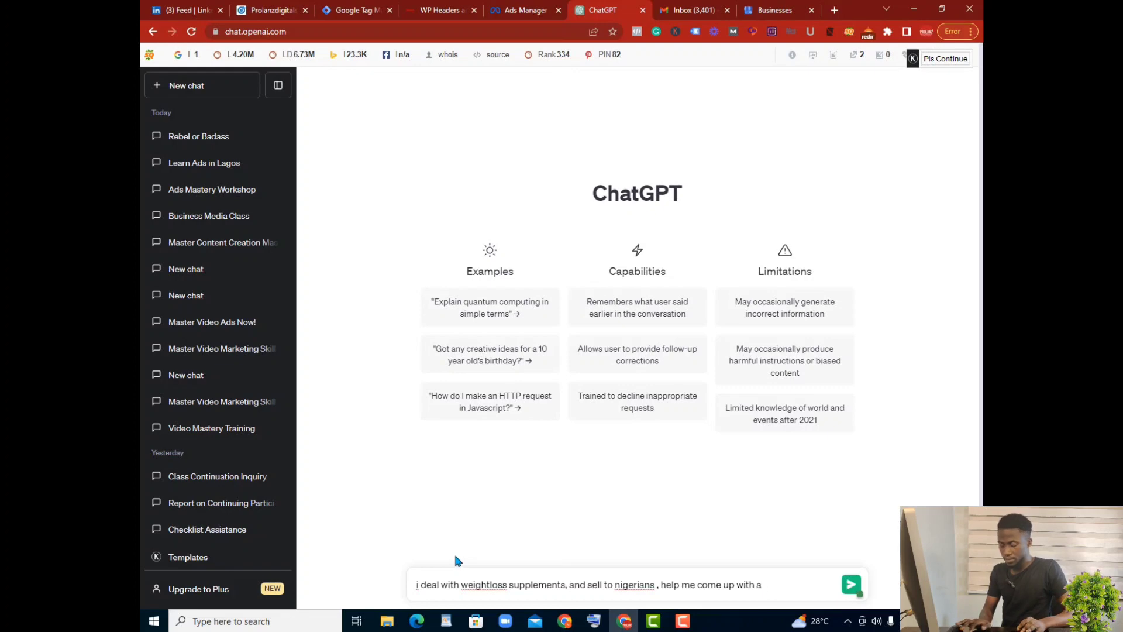
pyautogui.write('descri')
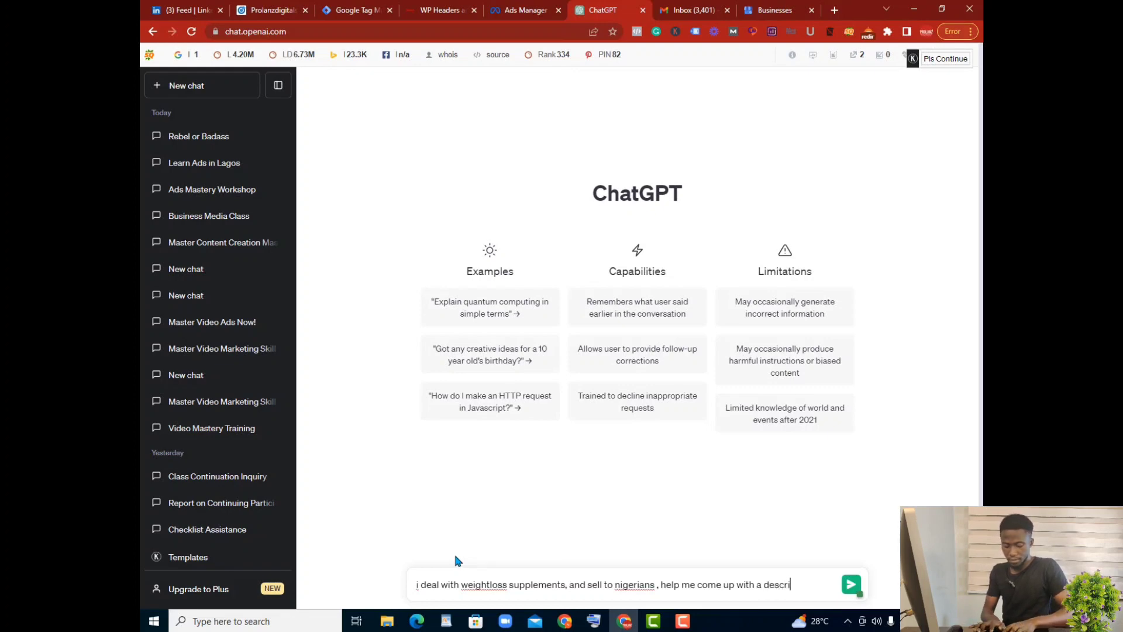
pyautogui.write('ptive buye')
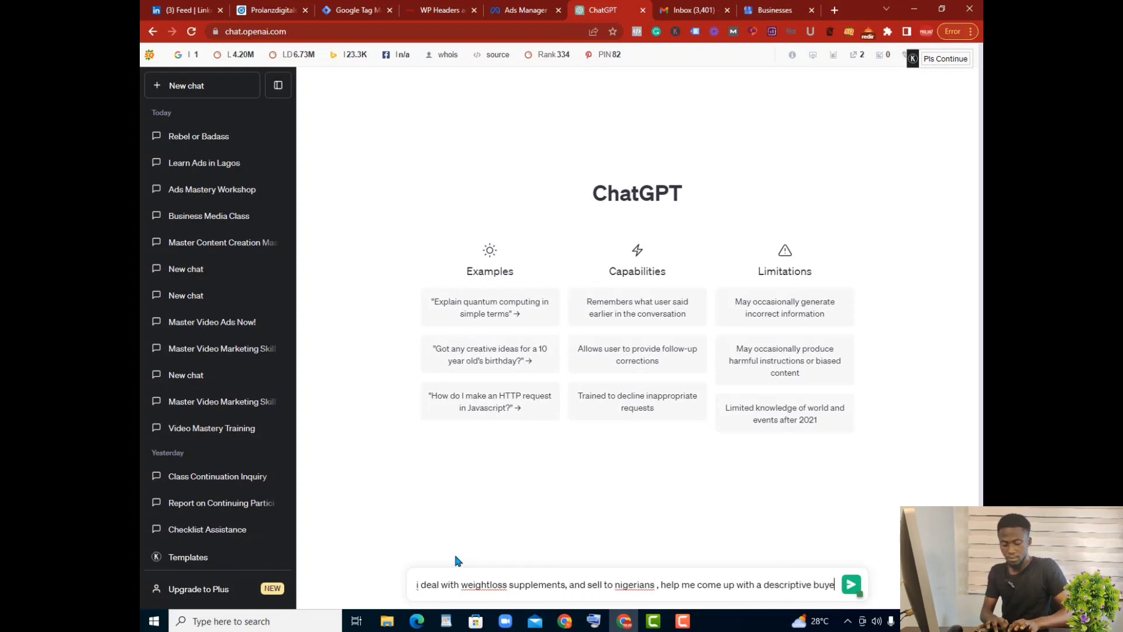
pyautogui.write('r personne')
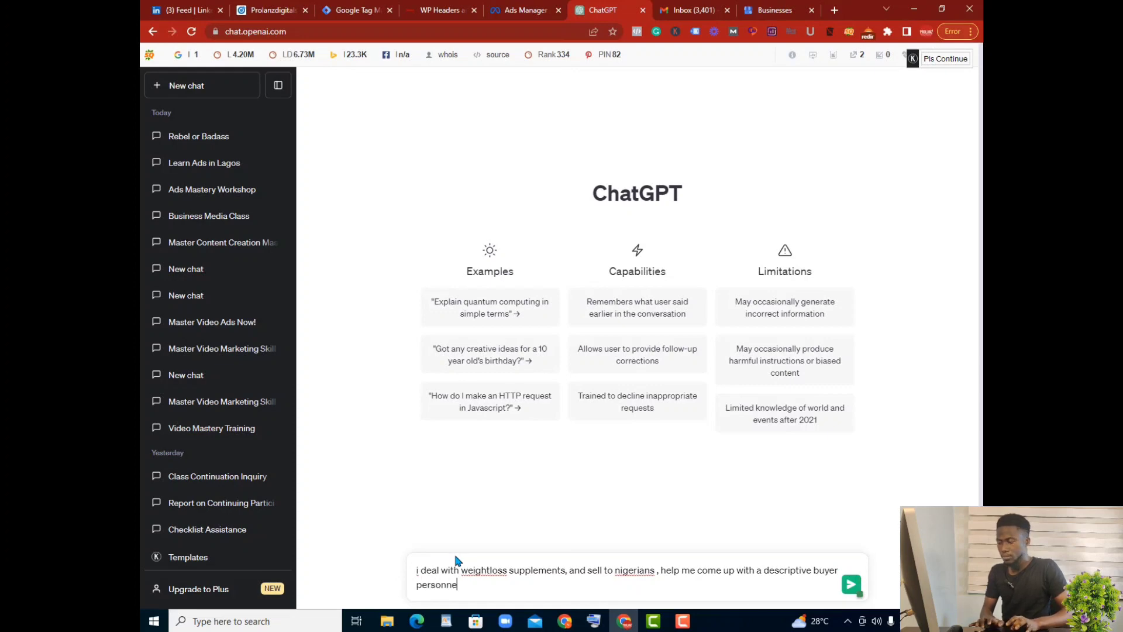
pyautogui.press('BackSpace')
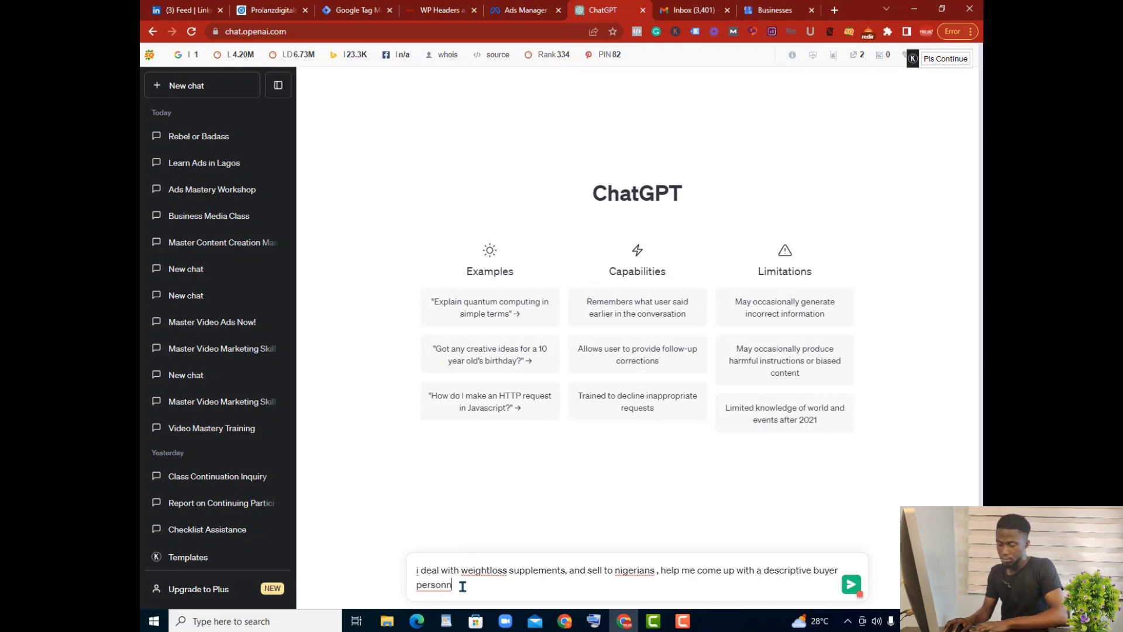
pyautogui.press('BackSpace')
pyautogui.write('a')
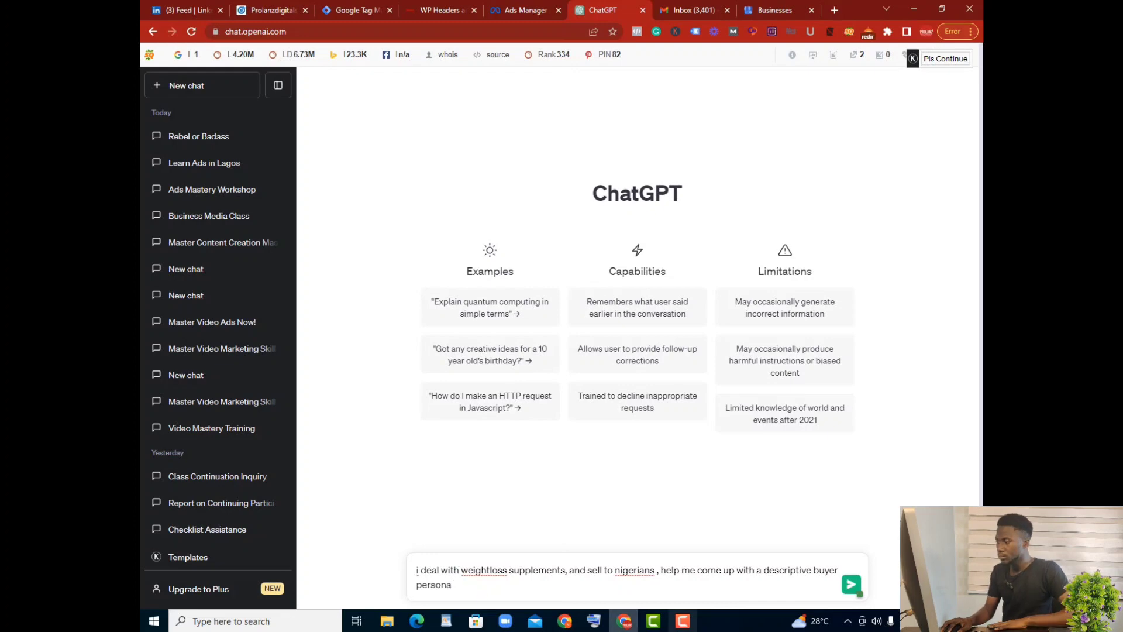
pyautogui.click(849, 586)
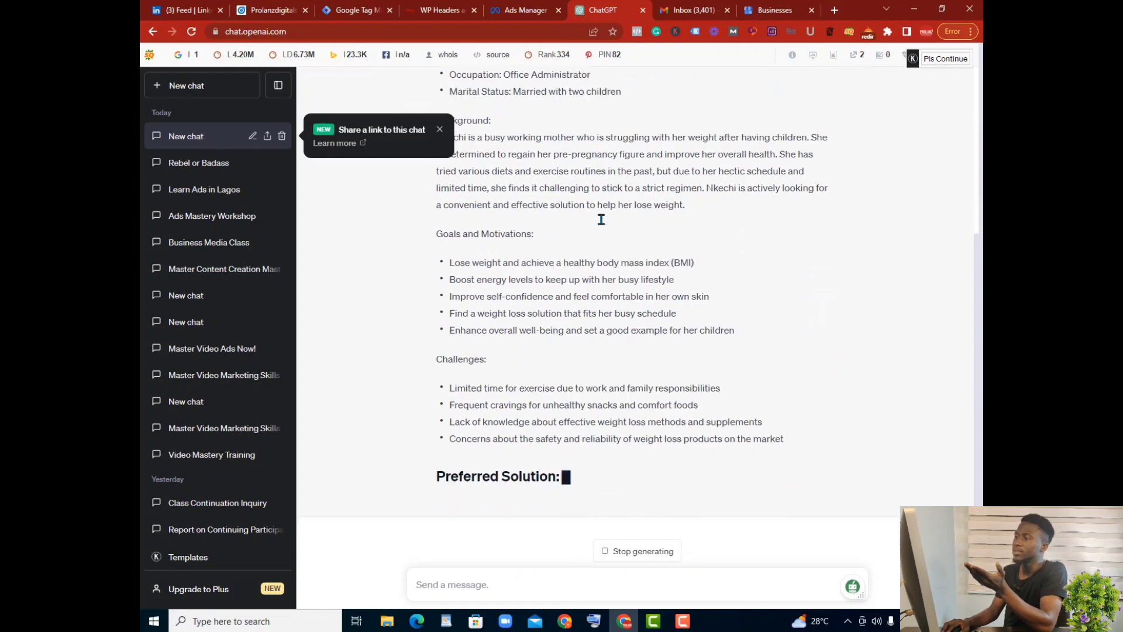
# - Dismiss the link-sharing notice and read the buyer persona, comparing its demographics with the ad set's audience fields in Ads Manager
pyautogui.click(439, 130)
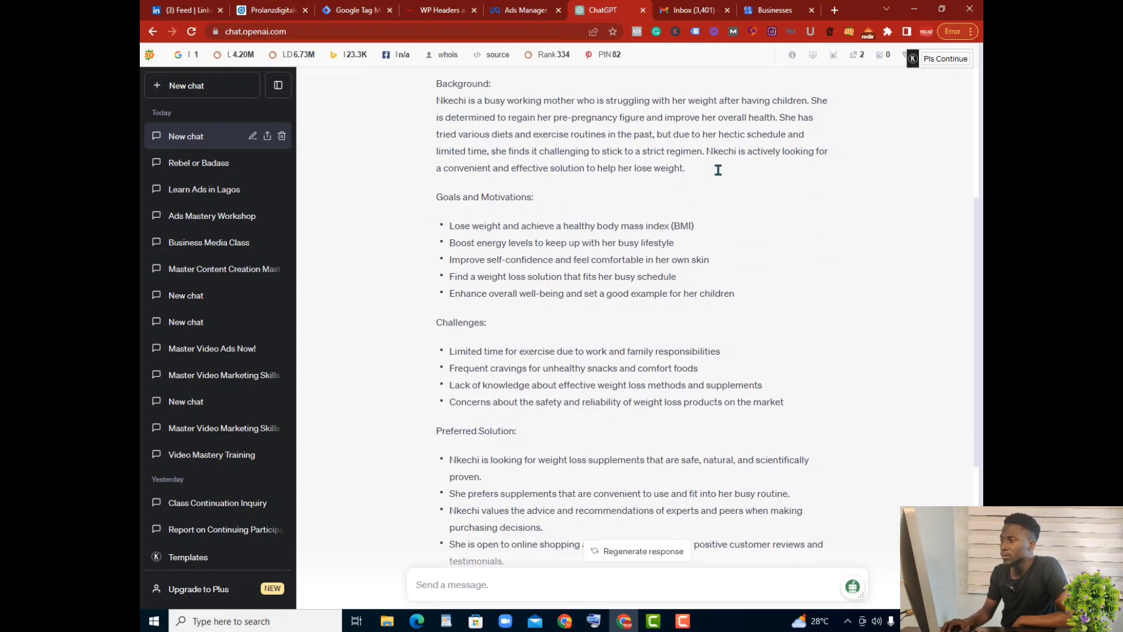
pyautogui.scroll(-3, 601, 188)
pyautogui.scroll(3, 591, 166)
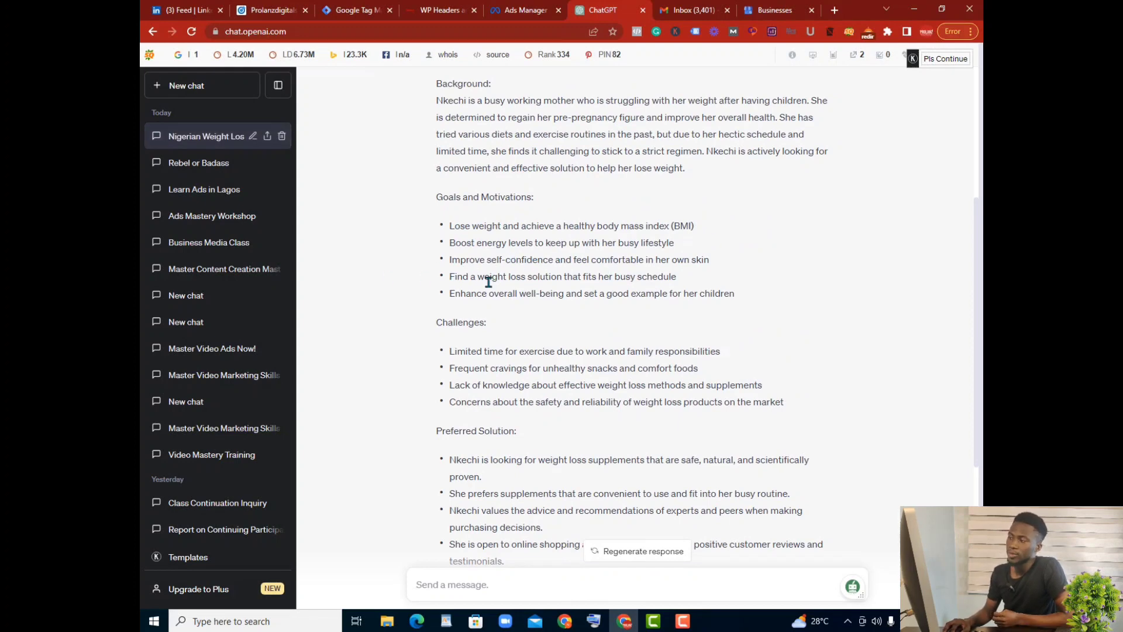
pyautogui.scroll(-3, 622, 289)
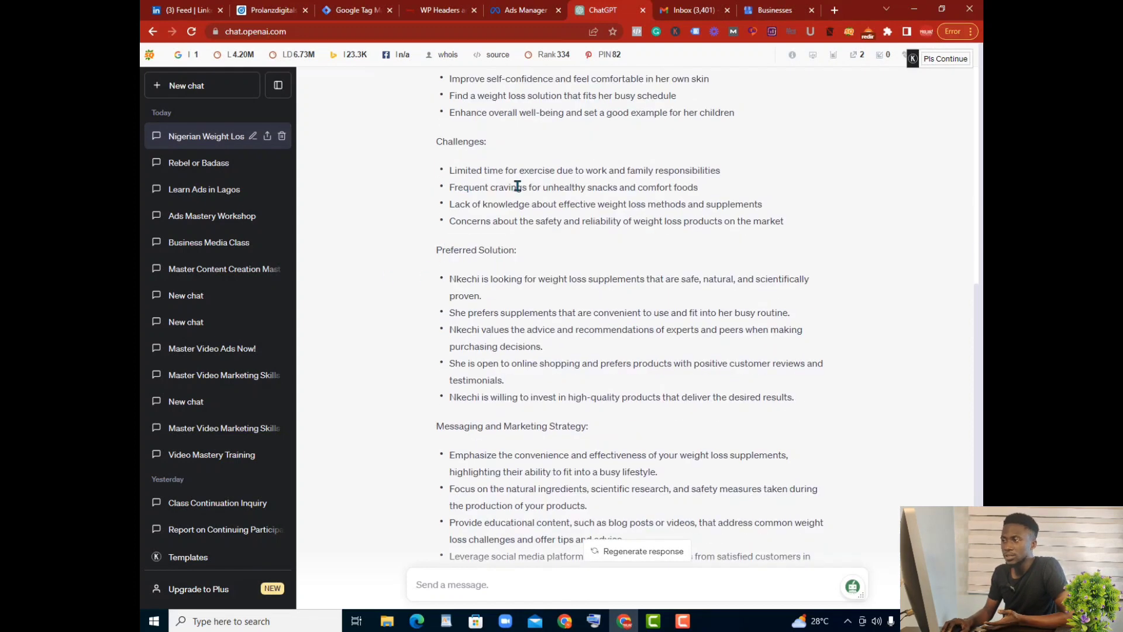
pyautogui.scroll(-2, 489, 268)
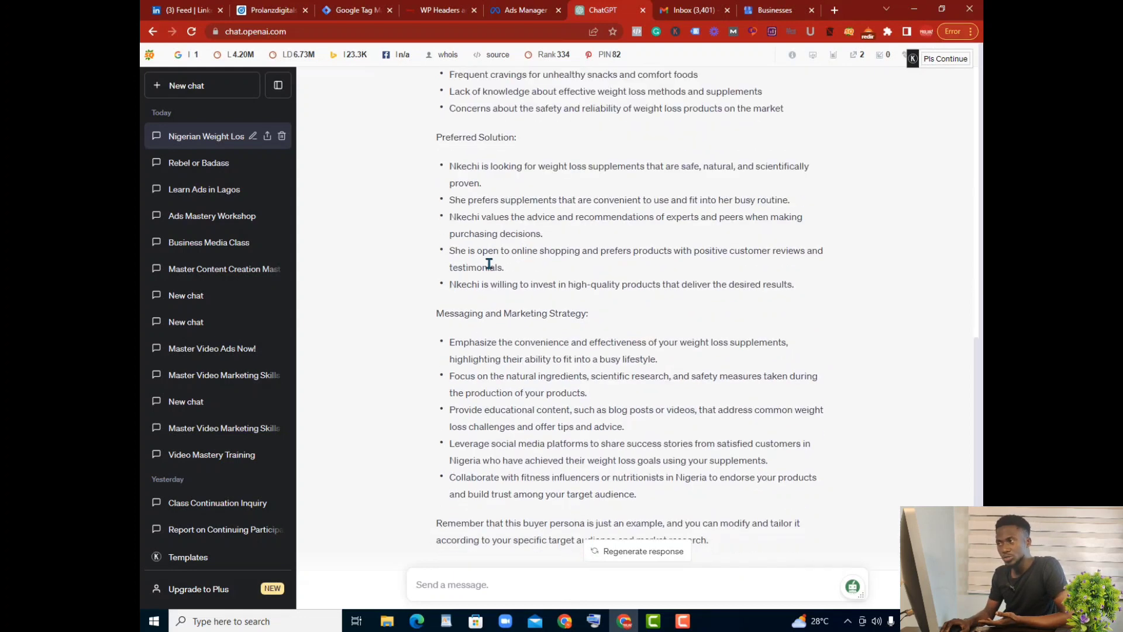
pyautogui.scroll(-1, 490, 272)
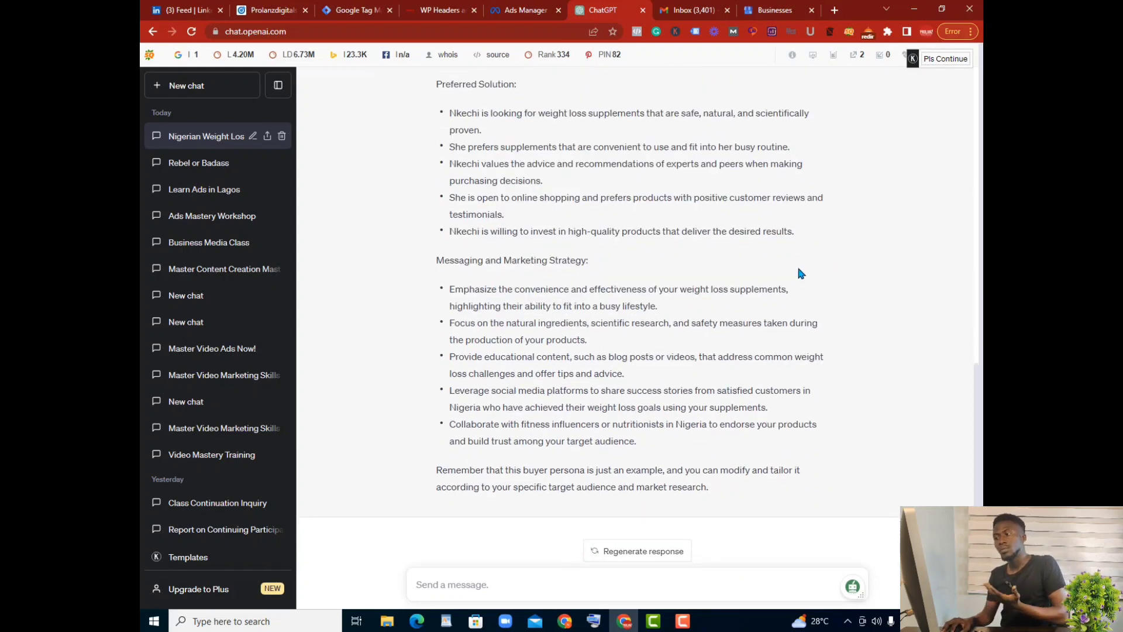
pyautogui.scroll(3, 631, 484)
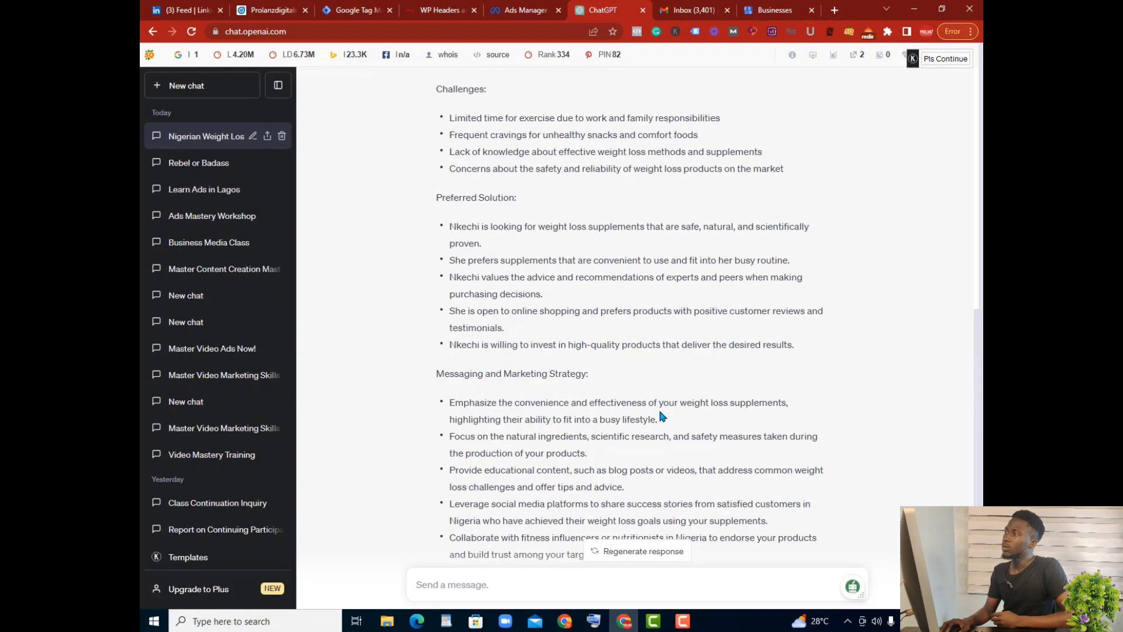
pyautogui.scroll(5, 640, 176)
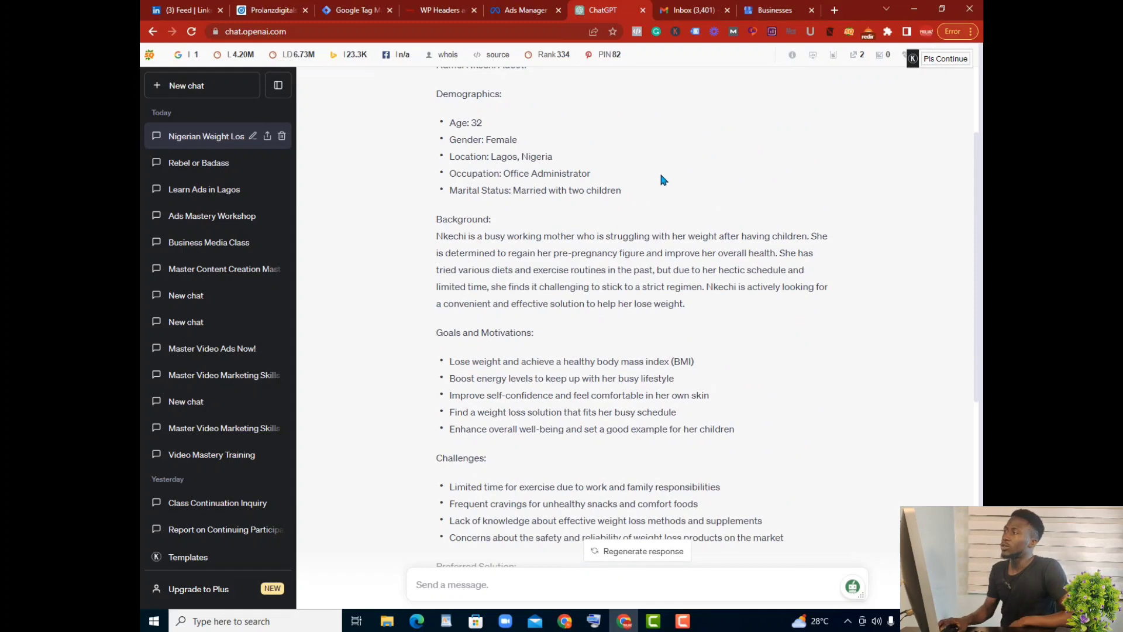
pyautogui.click(533, 8)
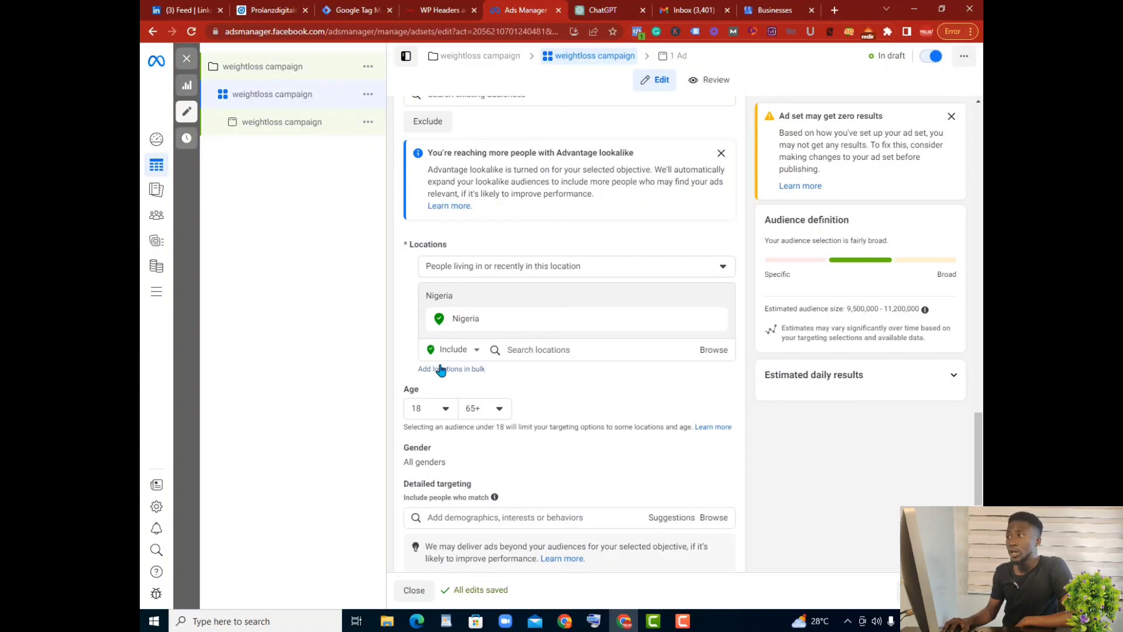
pyautogui.click(613, 12)
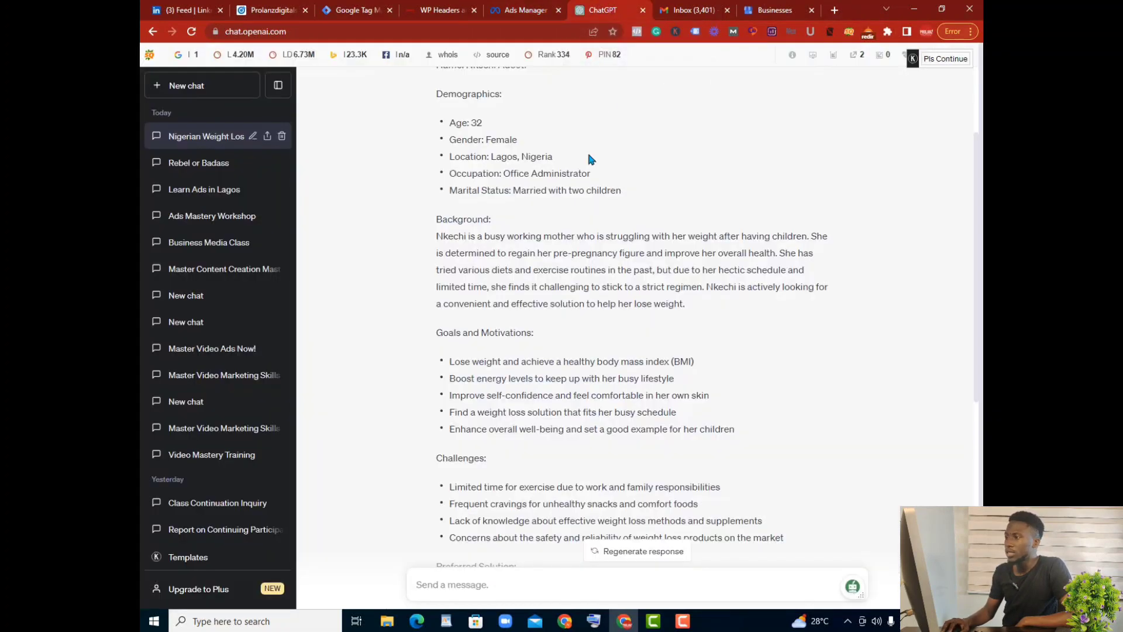
# - Return to Ads Manager and set the ad set's audience location to the city of Lagos, Lagos State, Nigeria
pyautogui.click(541, 7)
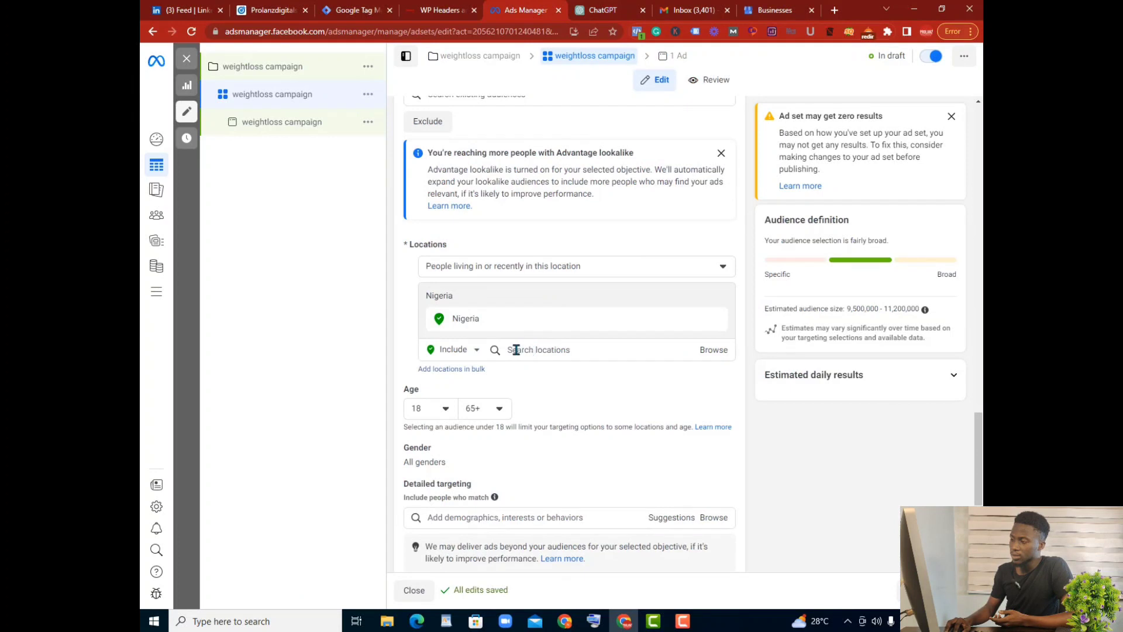
pyautogui.click(591, 350)
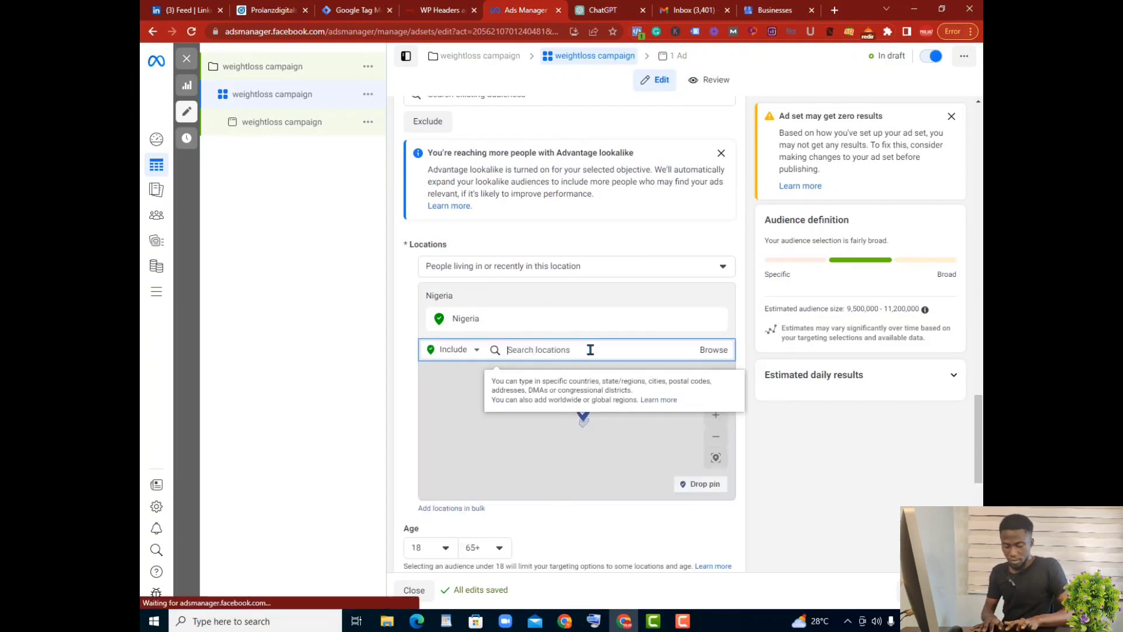
pyautogui.write('lagos')
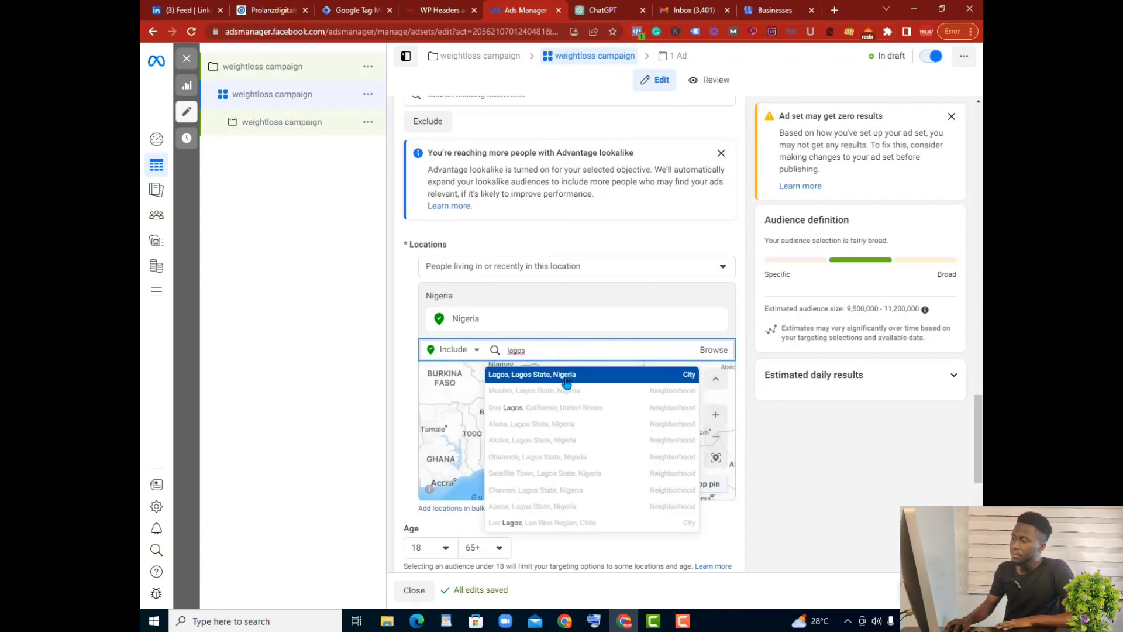
pyautogui.click(595, 373)
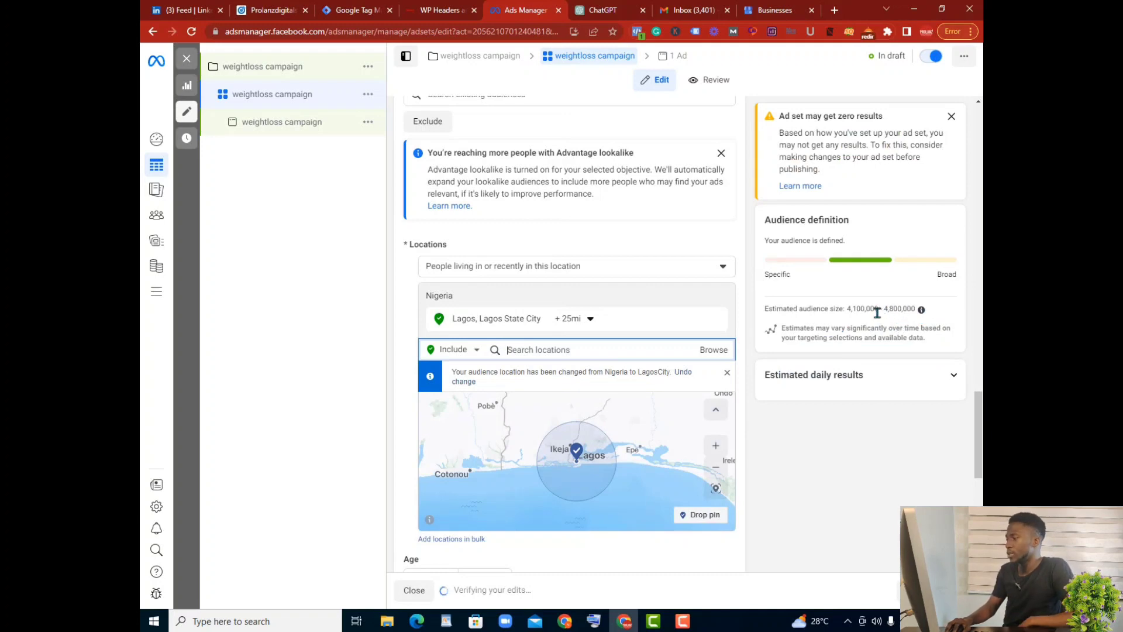
# - Set the audience's minimum age to 28
pyautogui.scroll(-1, 626, 334)
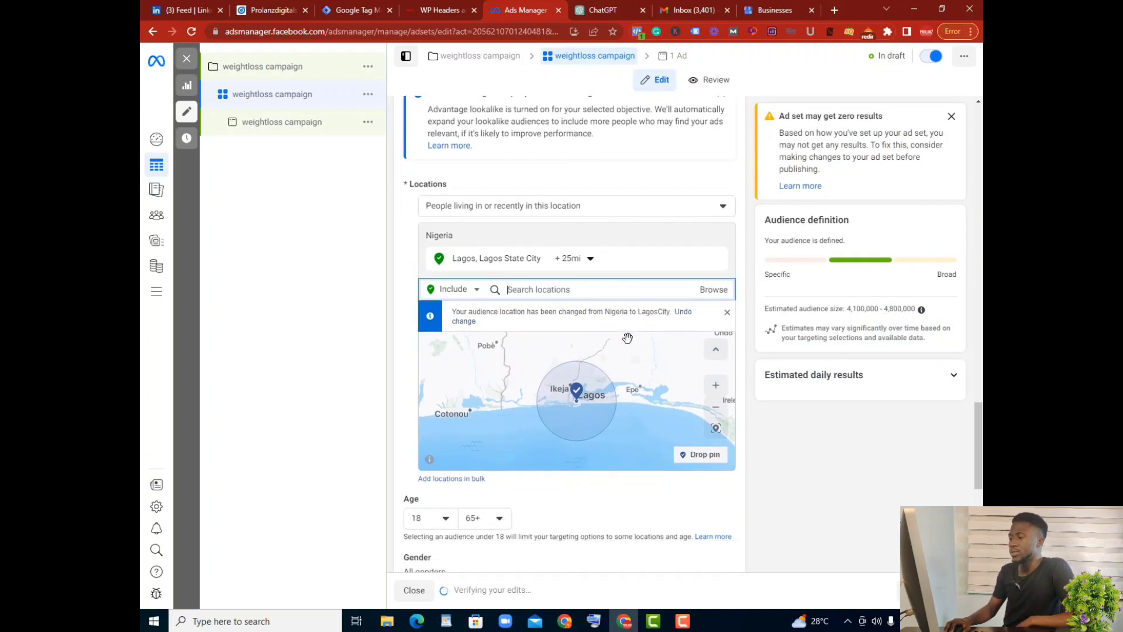
pyautogui.scroll(-2, 627, 336)
pyautogui.scroll(-1, 483, 552)
pyautogui.scroll(-1, 481, 549)
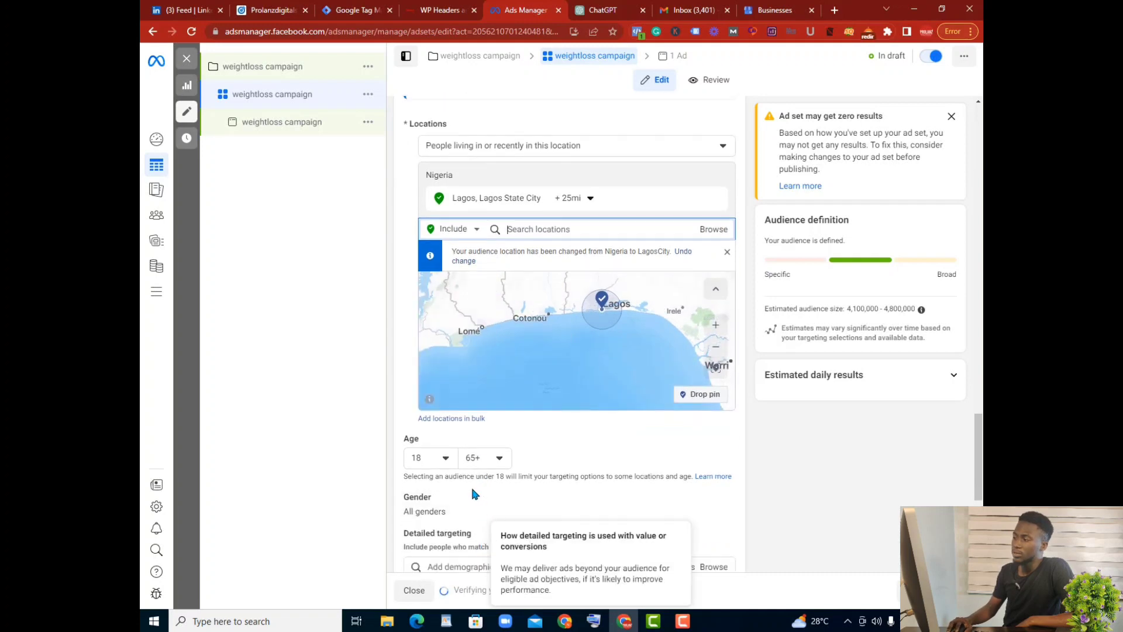
pyautogui.click(447, 460)
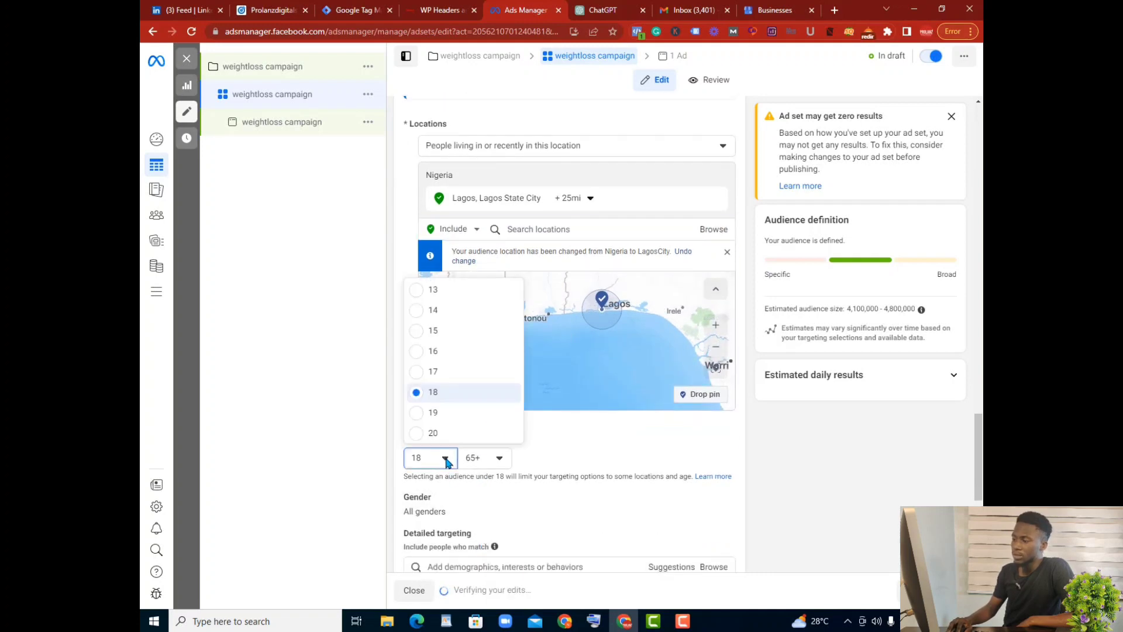
pyautogui.scroll(-2, 433, 440)
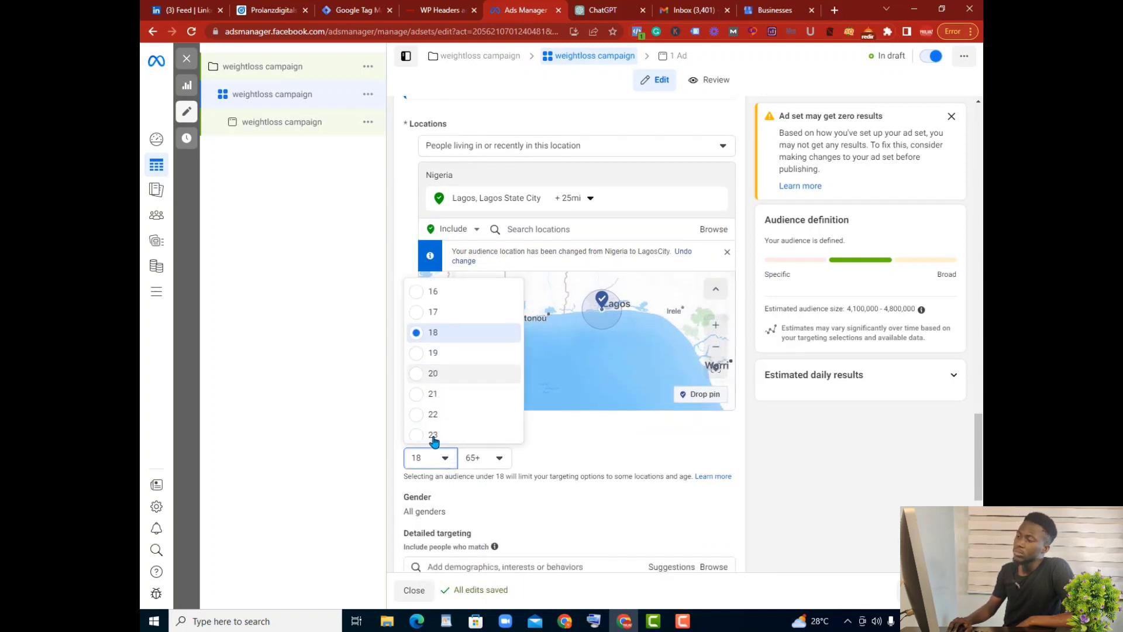
pyautogui.scroll(-1, 435, 440)
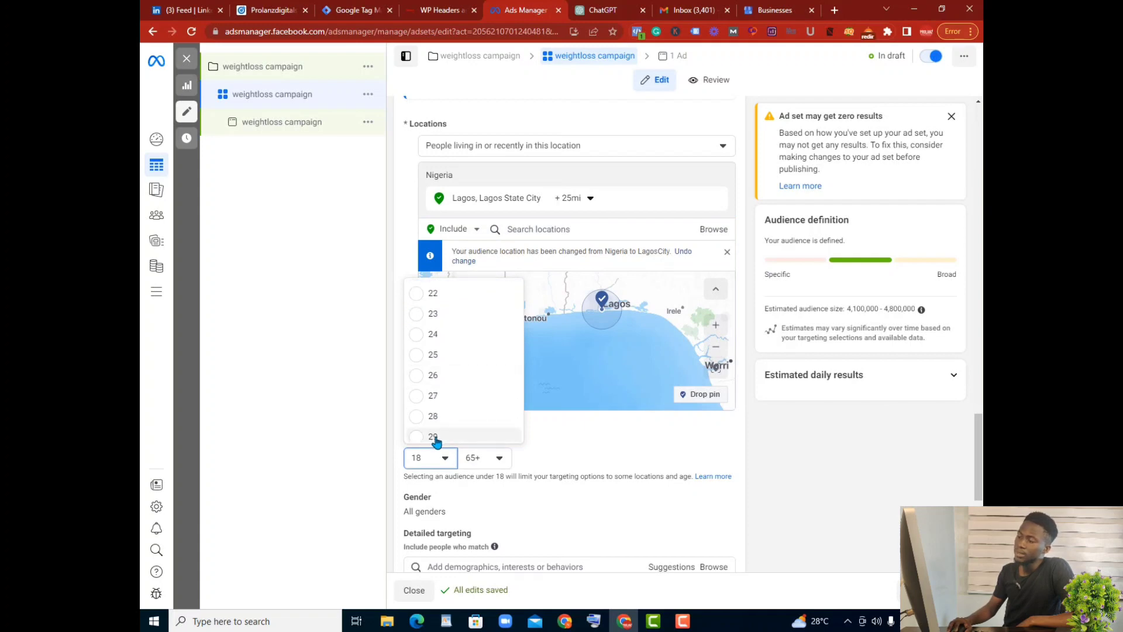
pyautogui.click(418, 423)
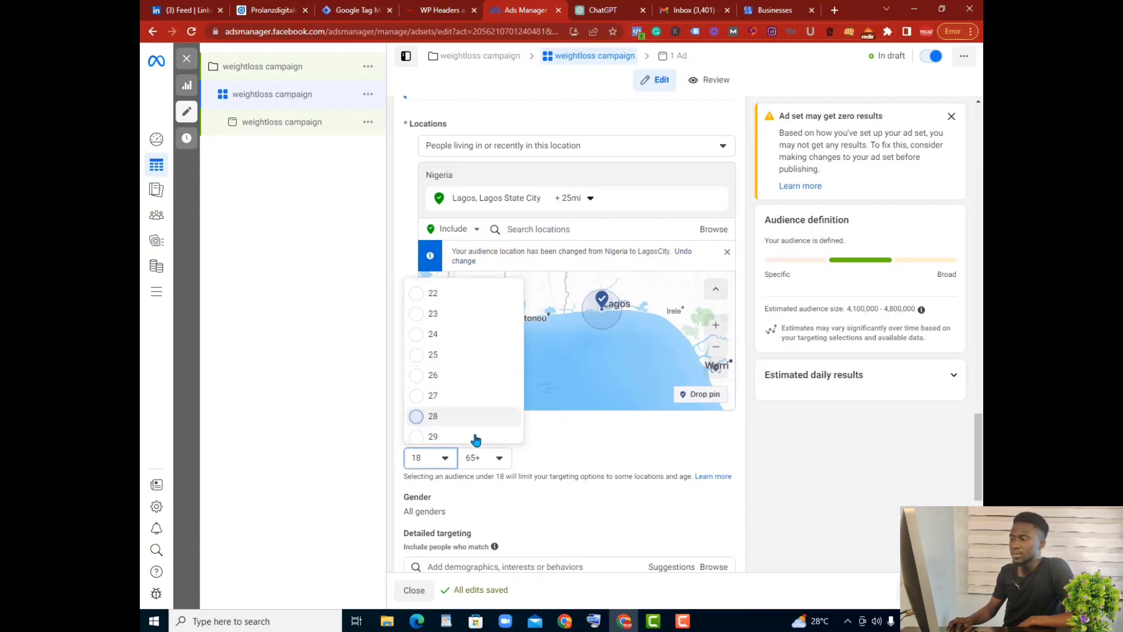
# - Set the audience's maximum age to 45
pyautogui.click(500, 458)
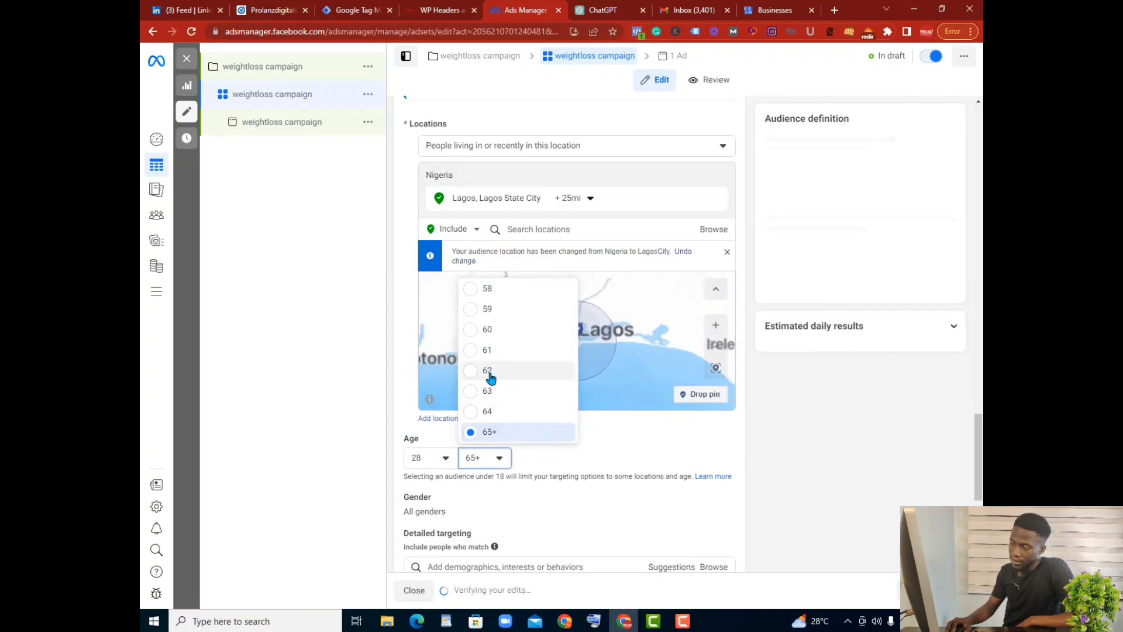
pyautogui.scroll(9, 489, 376)
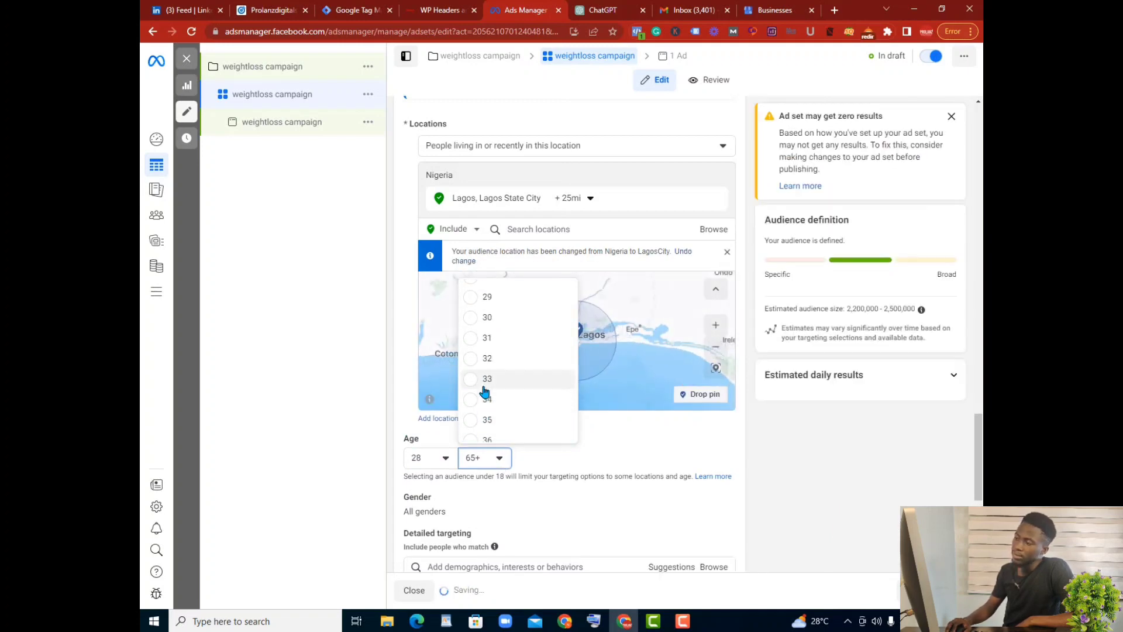
pyautogui.scroll(-2, 484, 392)
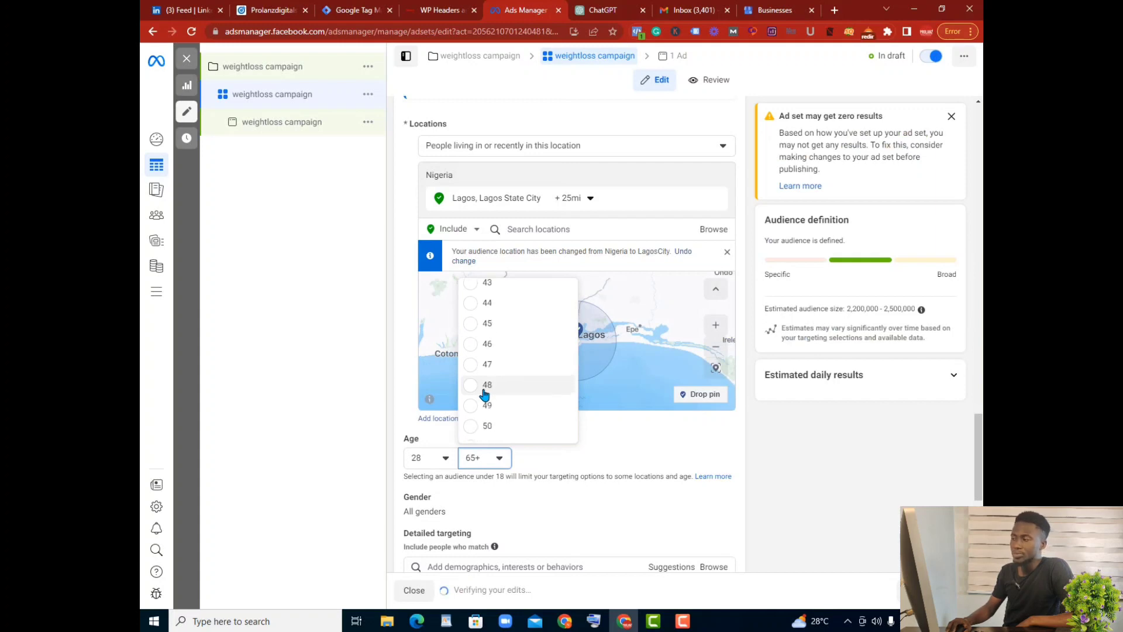
pyautogui.scroll(5, 484, 393)
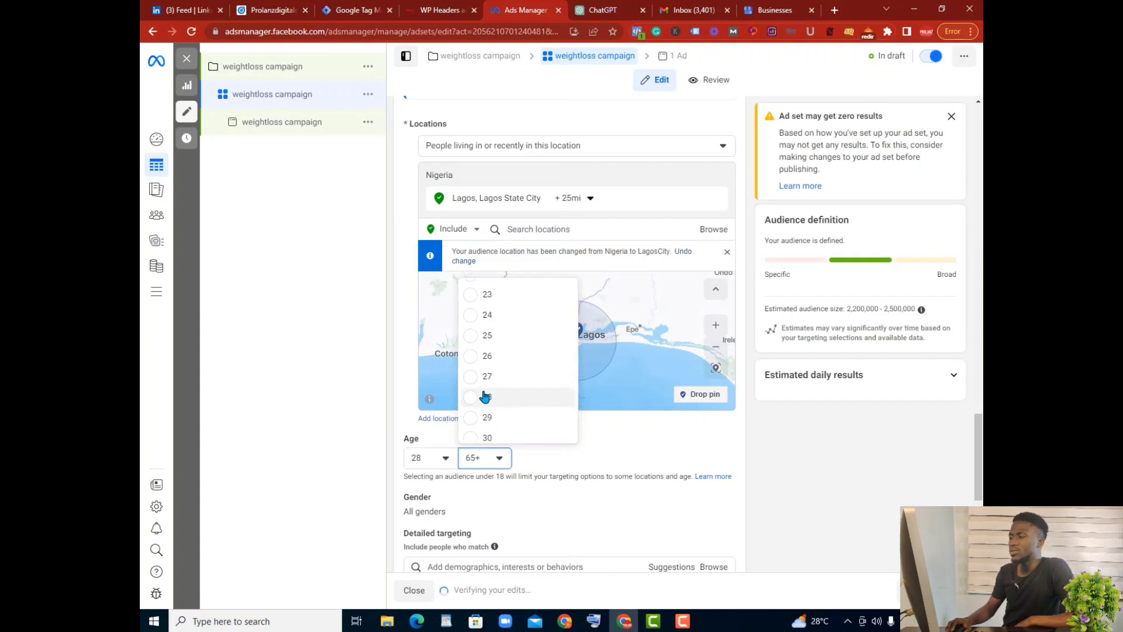
pyautogui.scroll(-7, 484, 398)
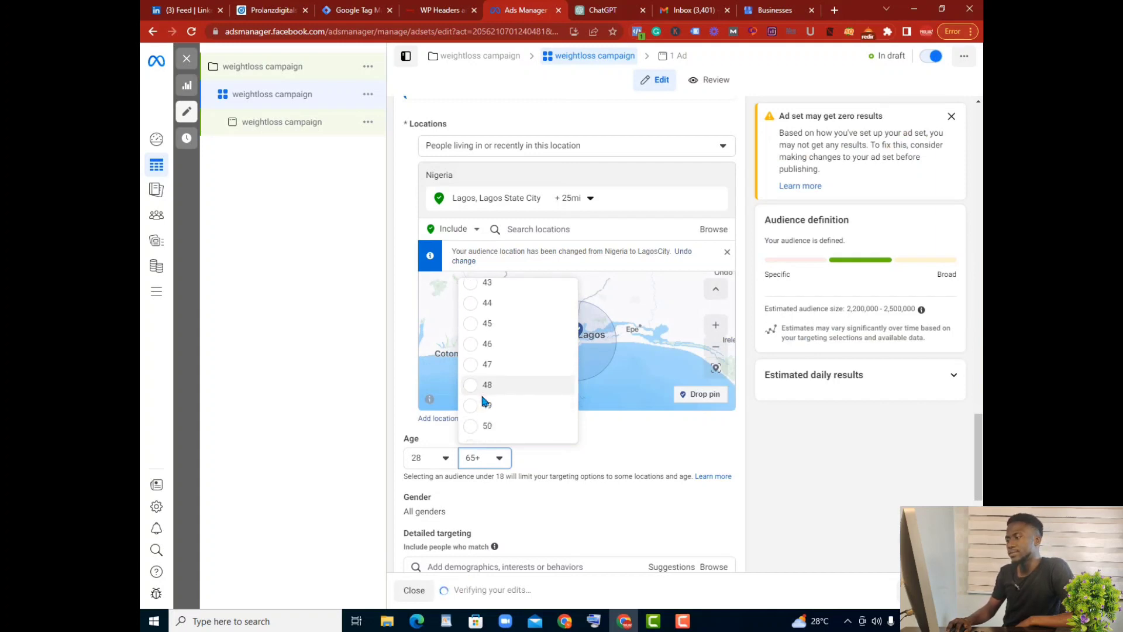
pyautogui.click(475, 325)
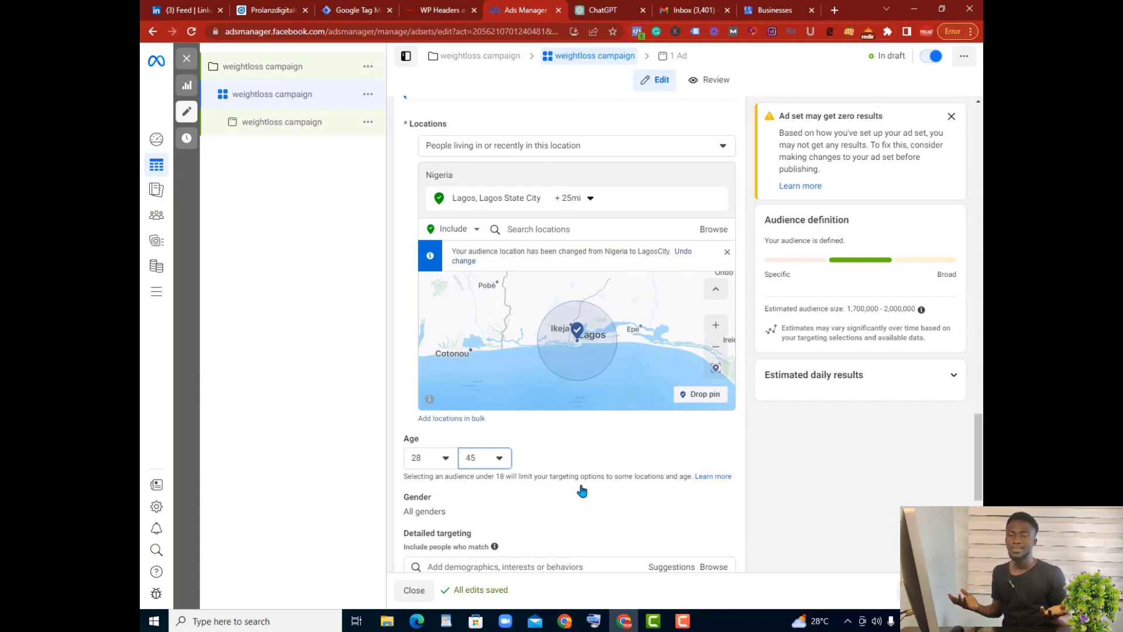
# - Edit the audience's gender setting and restrict it to Women
pyautogui.scroll(-2, 615, 503)
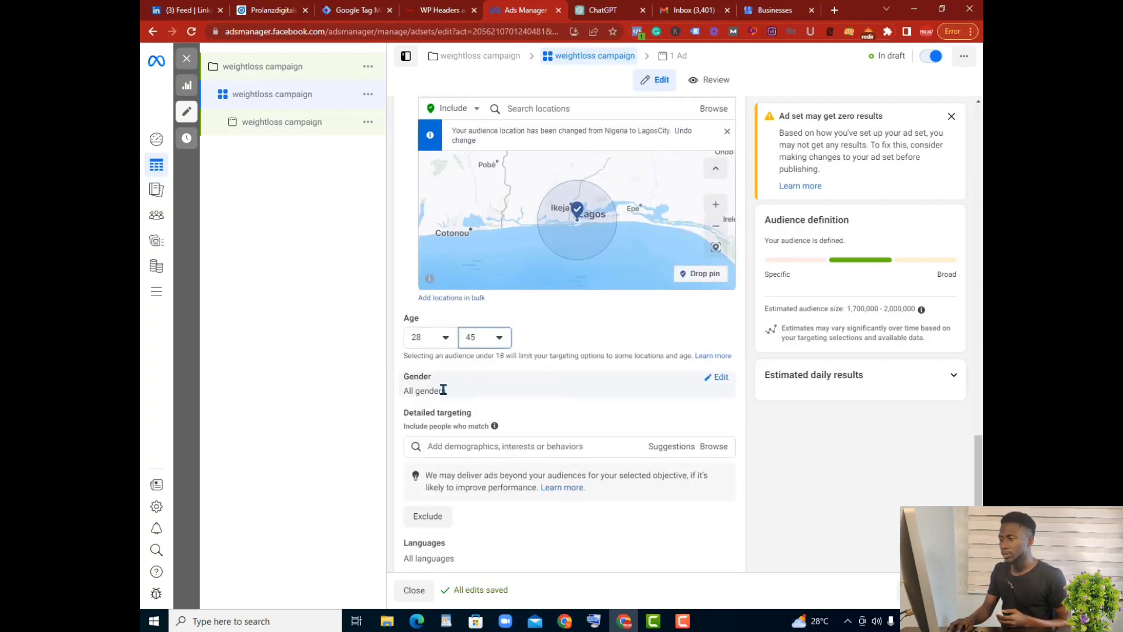
pyautogui.click(444, 390)
pyautogui.click(720, 377)
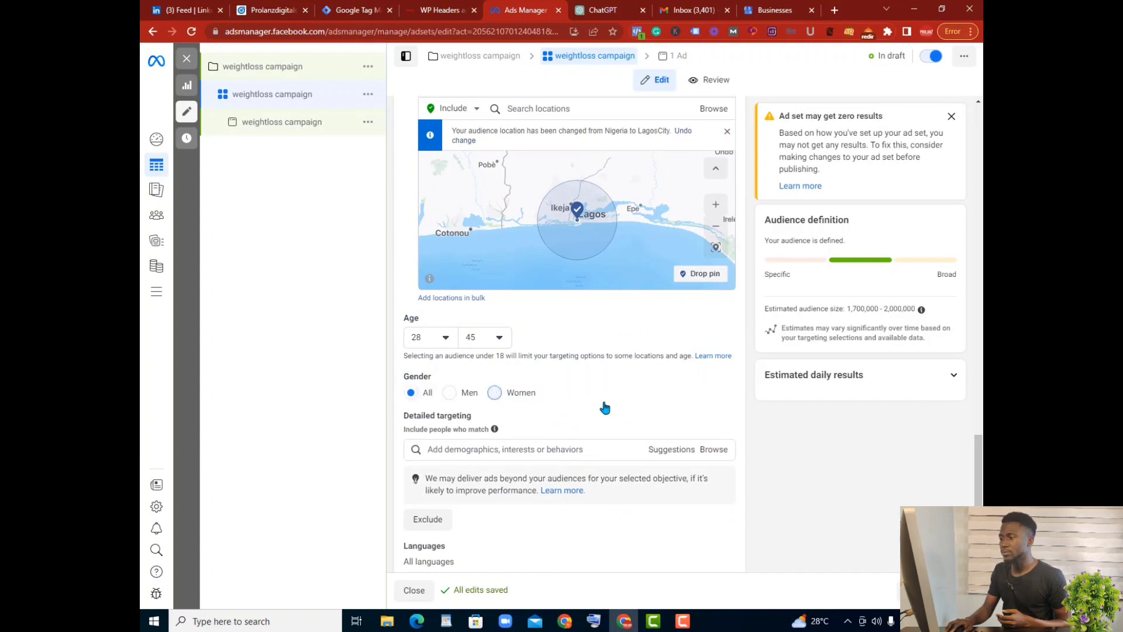
pyautogui.click(495, 393)
# - Go to the detailed targeting search, then switch to ChatGPT and reread the buyer persona from demographics to messaging strategy for targeting ideas
pyautogui.scroll(-2, 557, 391)
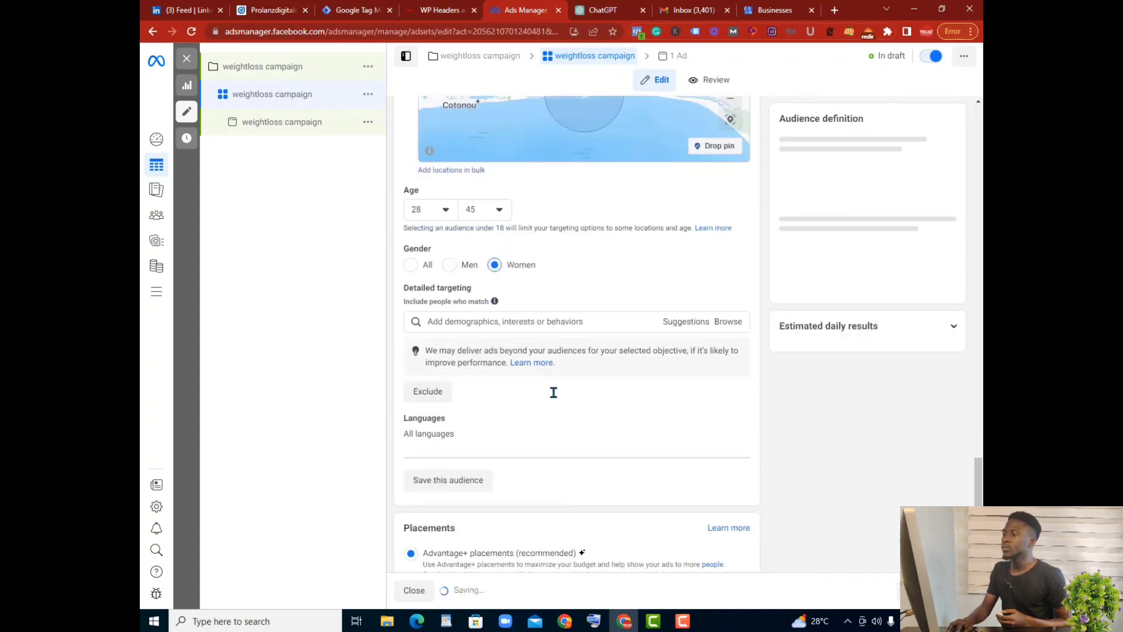
pyautogui.click(537, 320)
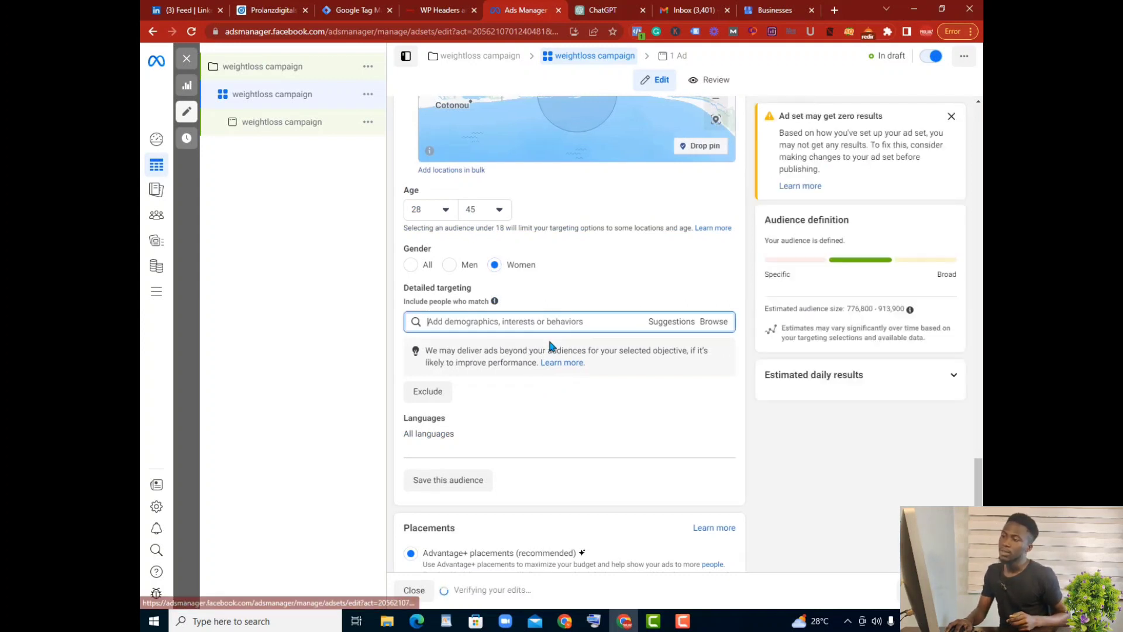
pyautogui.click(603, 12)
pyautogui.scroll(-8, 578, 434)
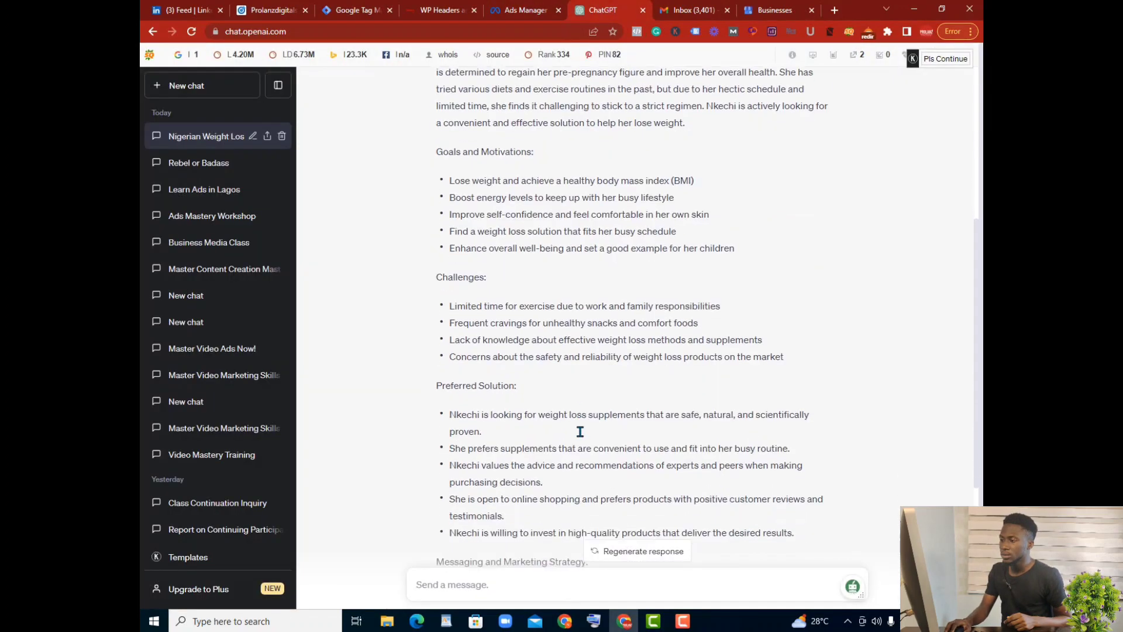
pyautogui.scroll(10, 583, 429)
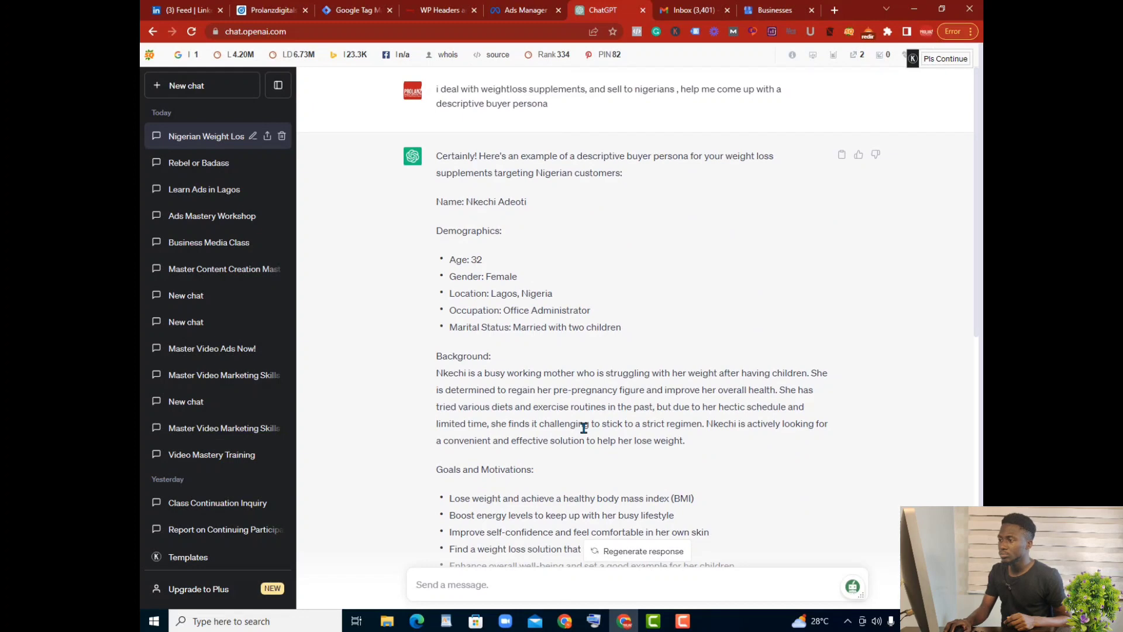
pyautogui.scroll(-3, 584, 427)
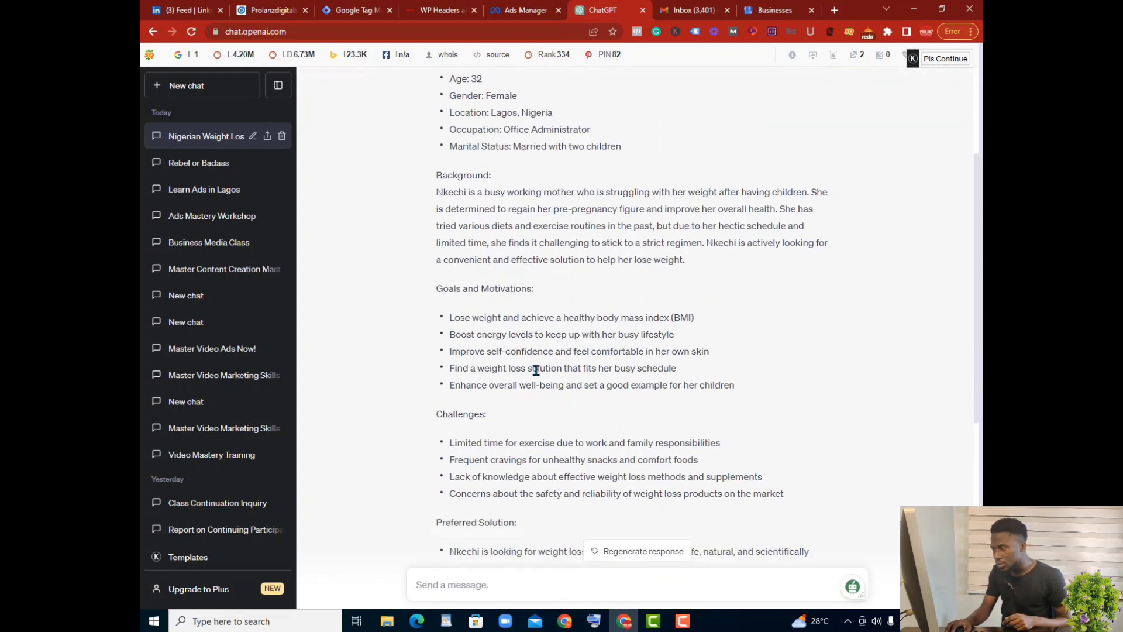
pyautogui.scroll(-3, 537, 372)
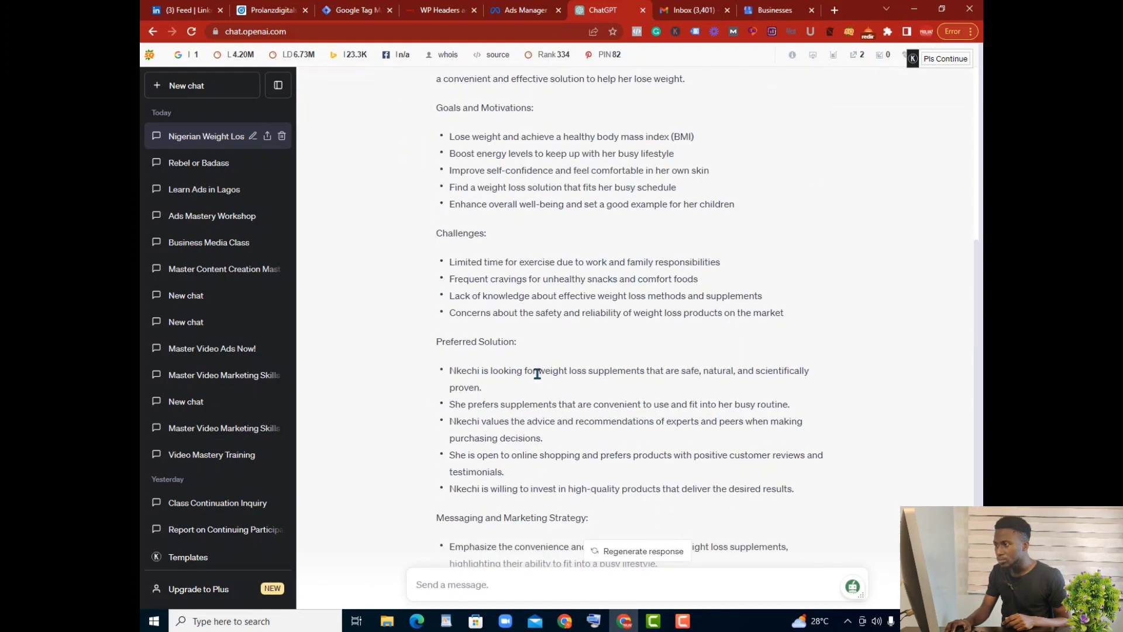
pyautogui.scroll(-2, 530, 366)
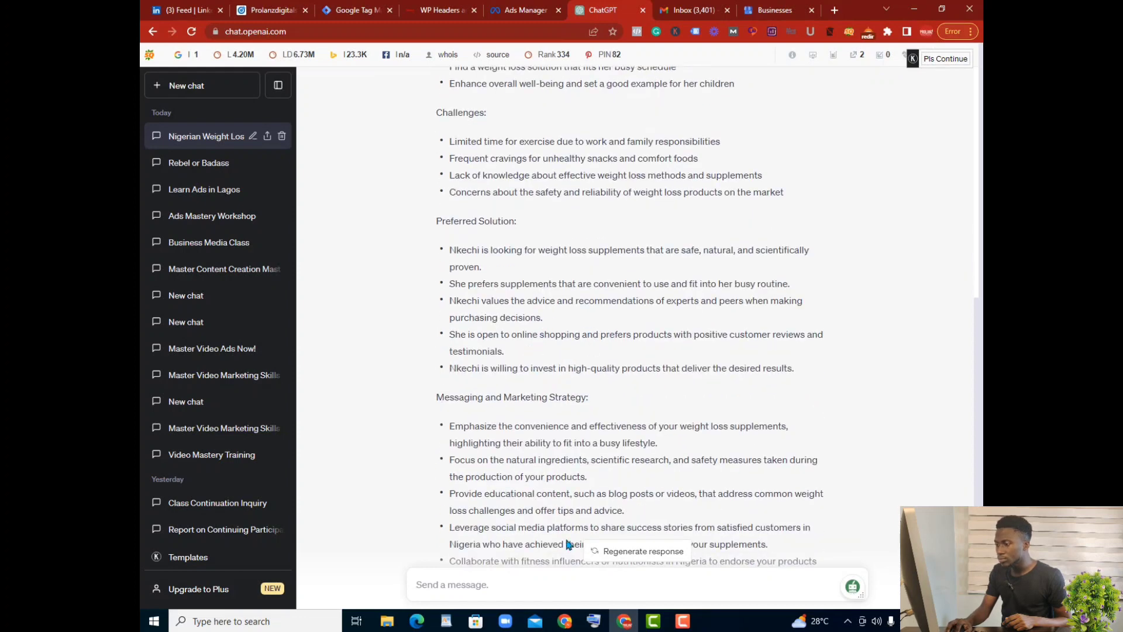
pyautogui.scroll(-1, 554, 552)
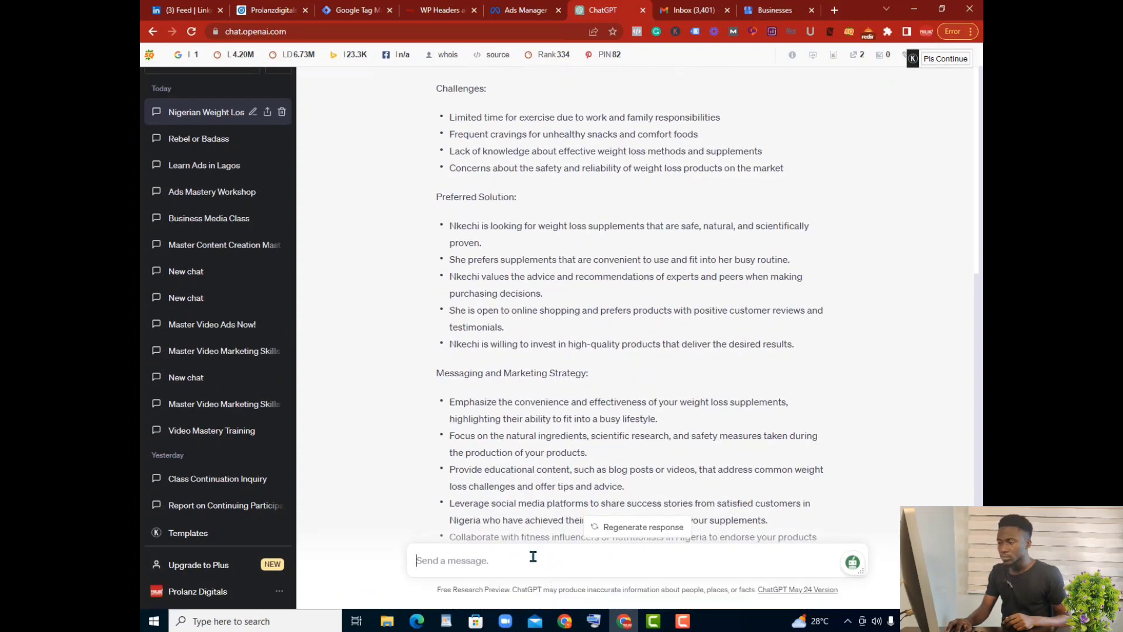
# - Draft a ChatGPT message asking which interests could be input in the ads campaign setup to reach the persona's audience
pyautogui.write('what are some of the interesti')
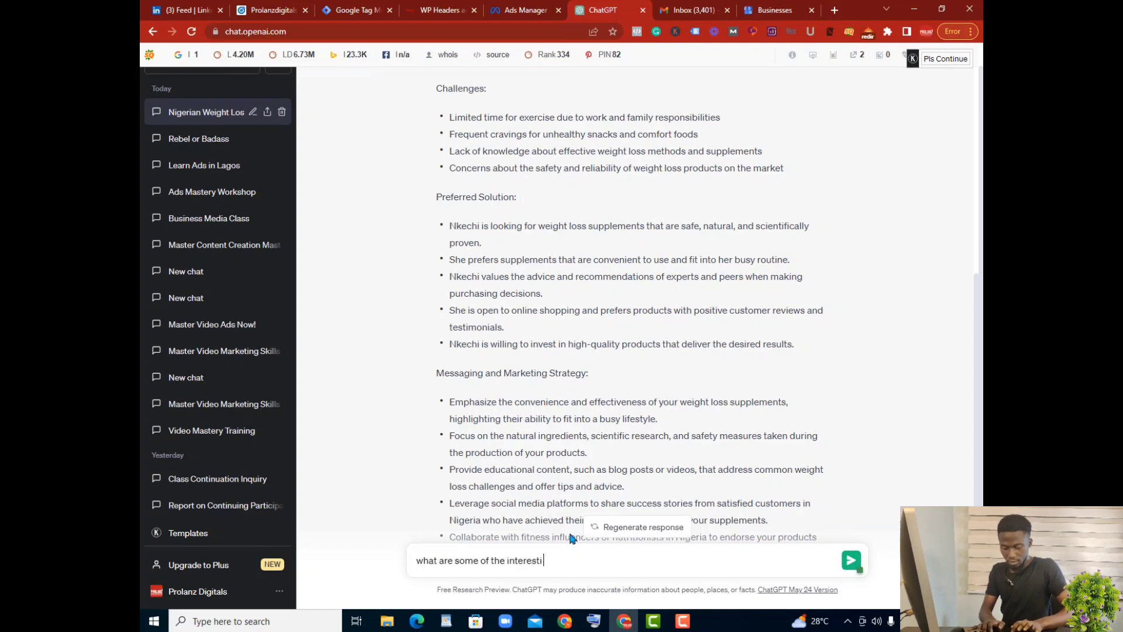
pyautogui.write('could inp')
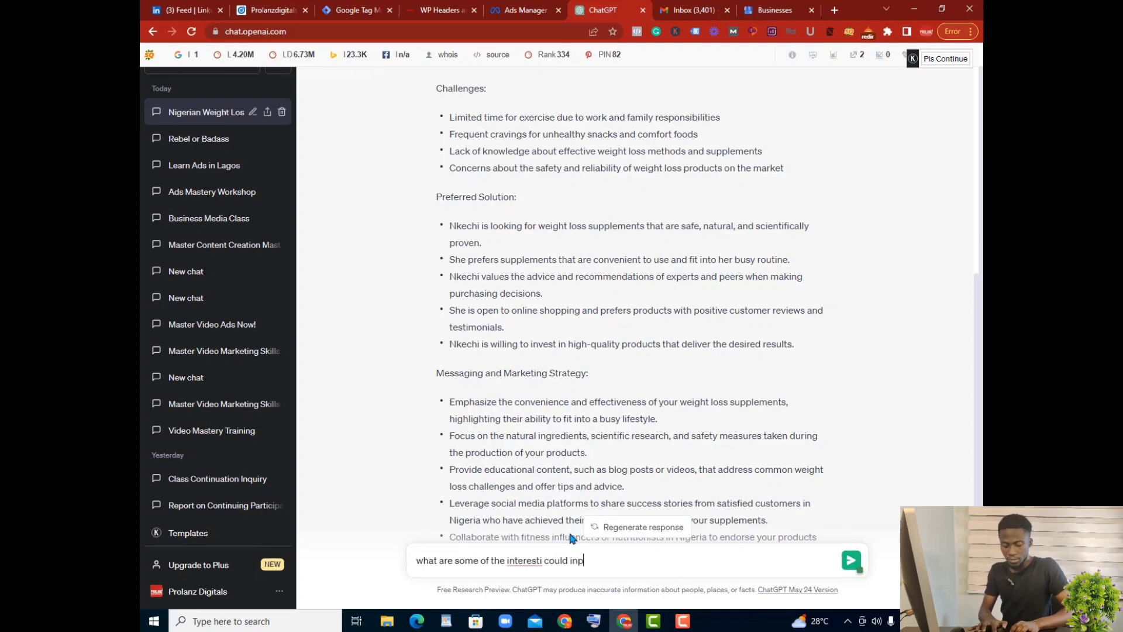
pyautogui.write('utin myads')
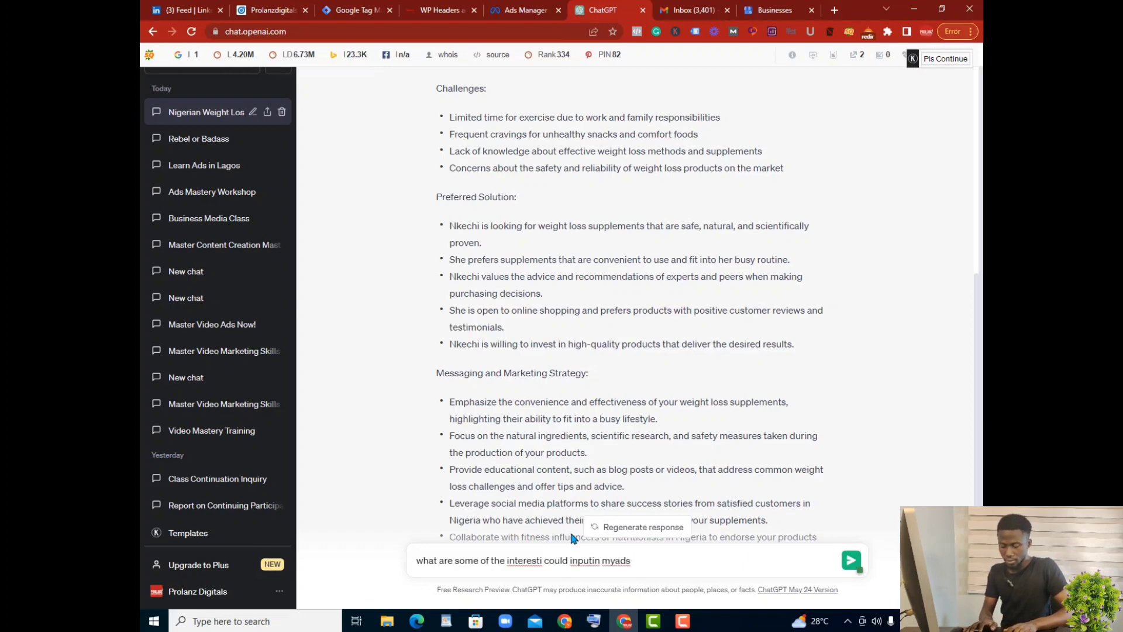
pyautogui.write(' ca,p')
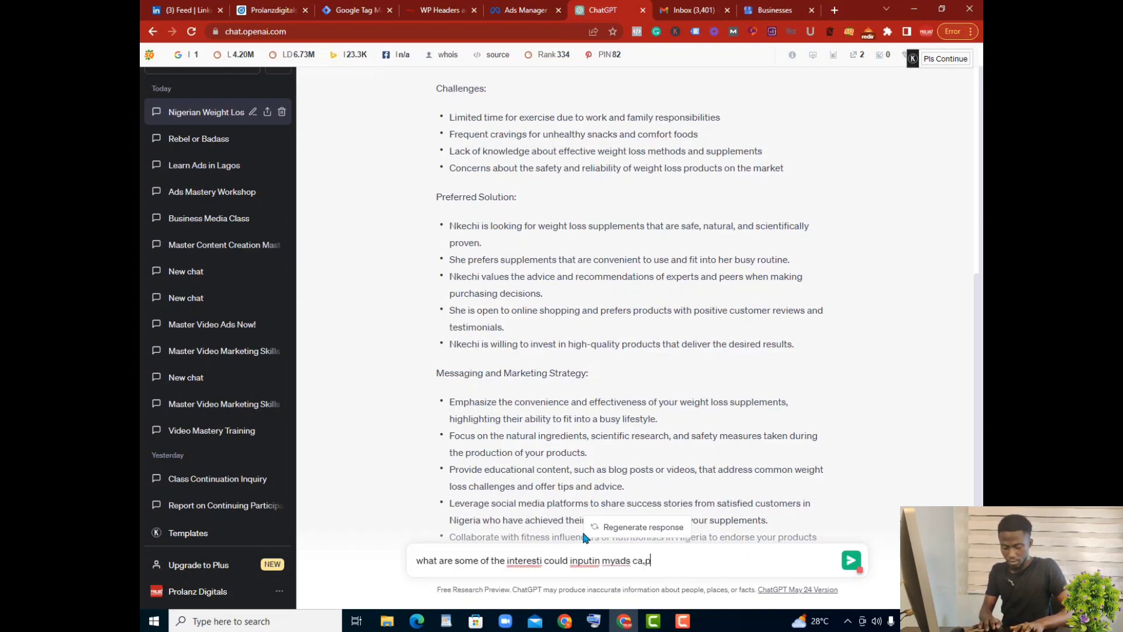
pyautogui.write('aign set up to reach them')
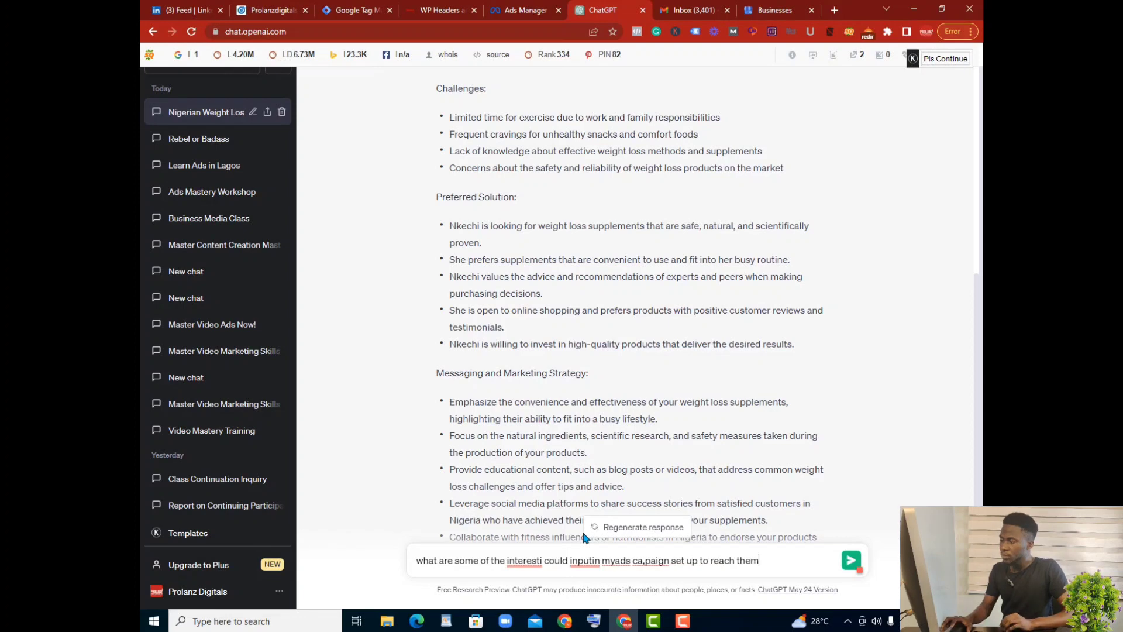
# - Correct the message to "what are some of the interests could input in my ads campaign set up to reach them" and send it
pyautogui.click(530, 562)
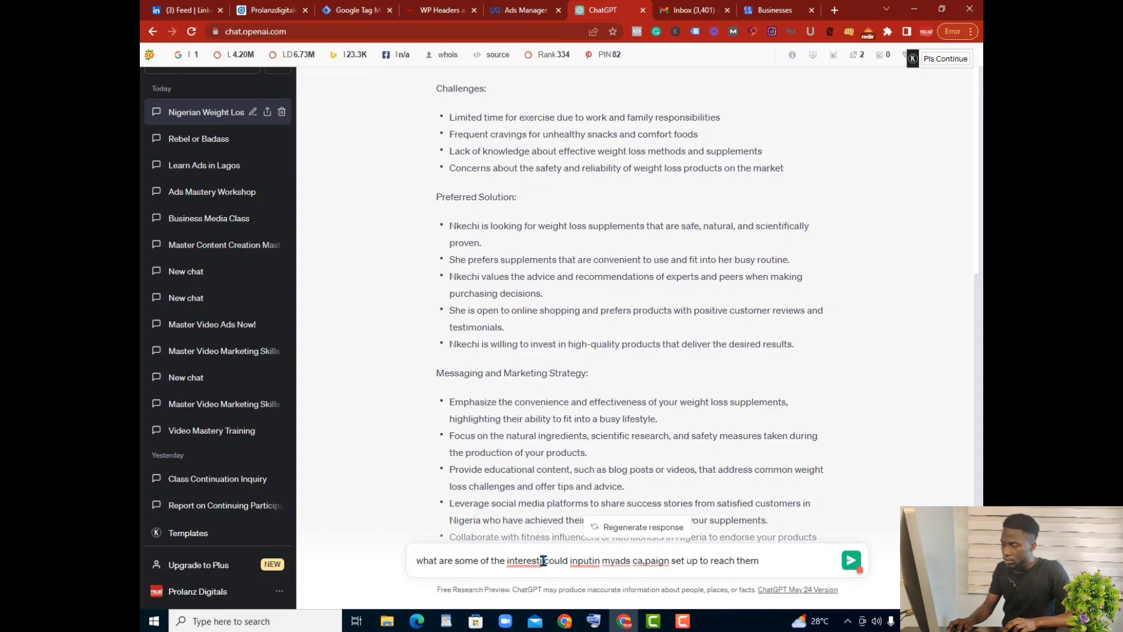
pyautogui.press('BackSpace')
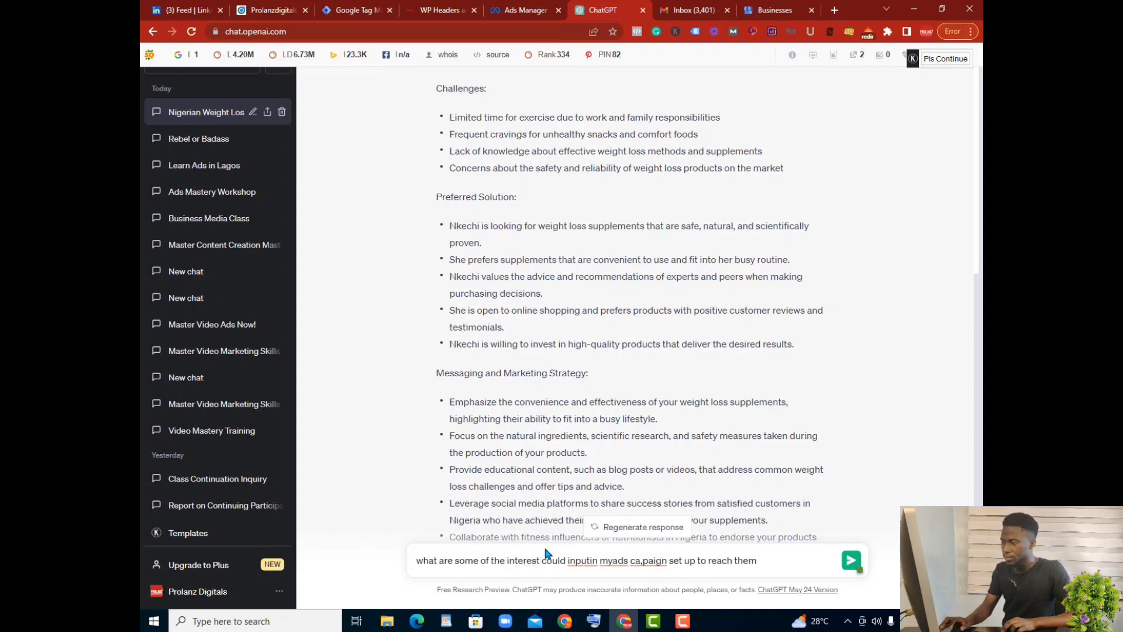
pyautogui.click(614, 563)
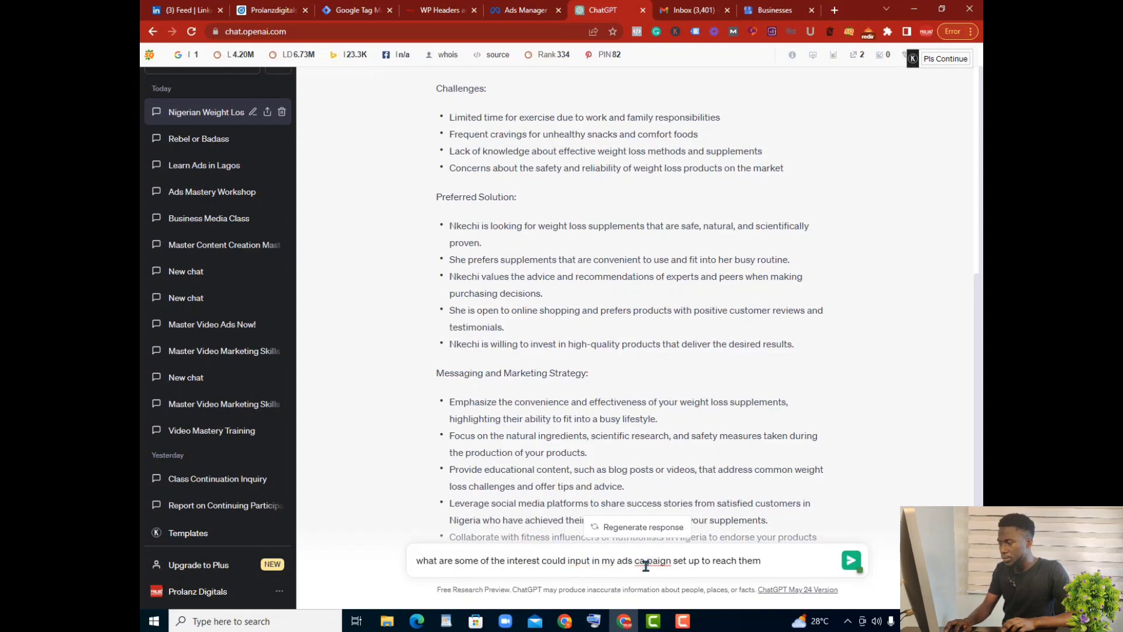
pyautogui.write('m')
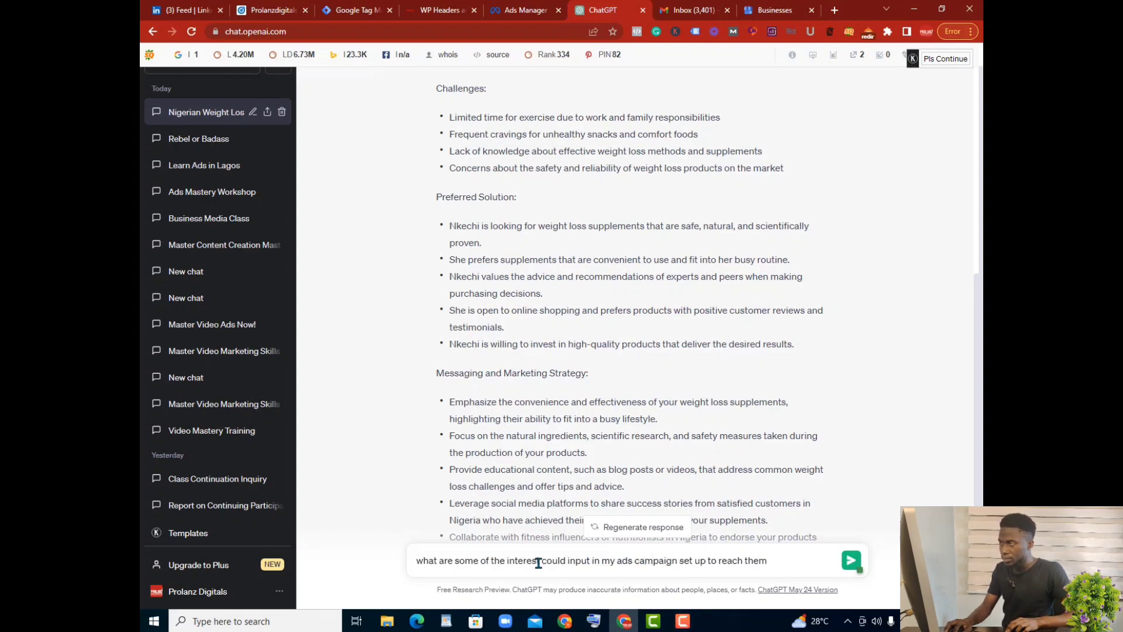
pyautogui.click(526, 10)
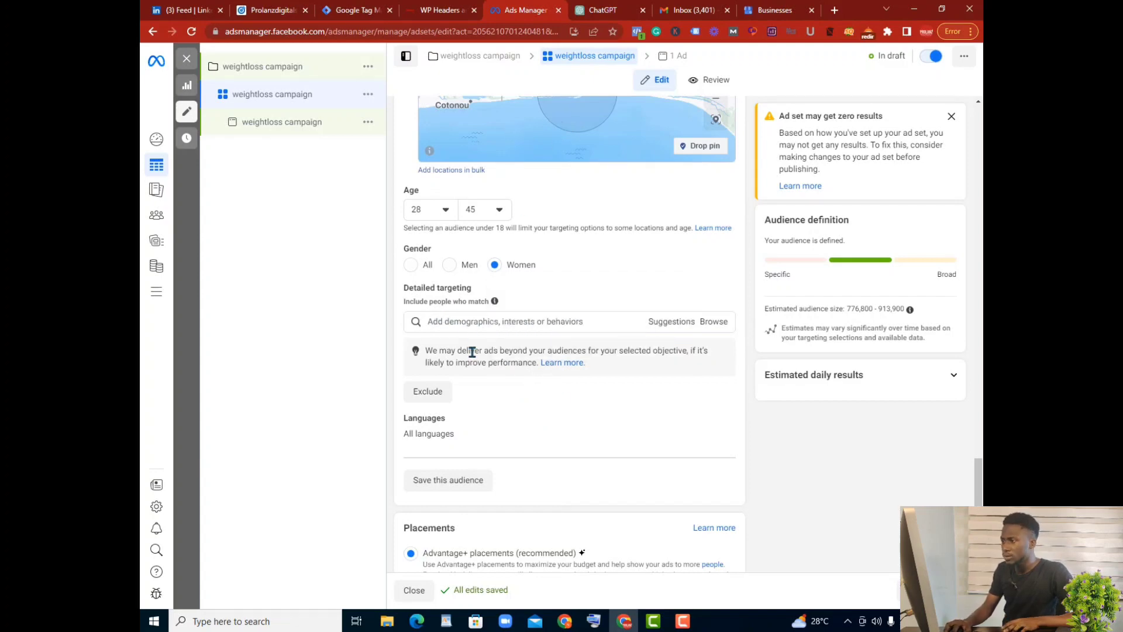
pyautogui.click(614, 14)
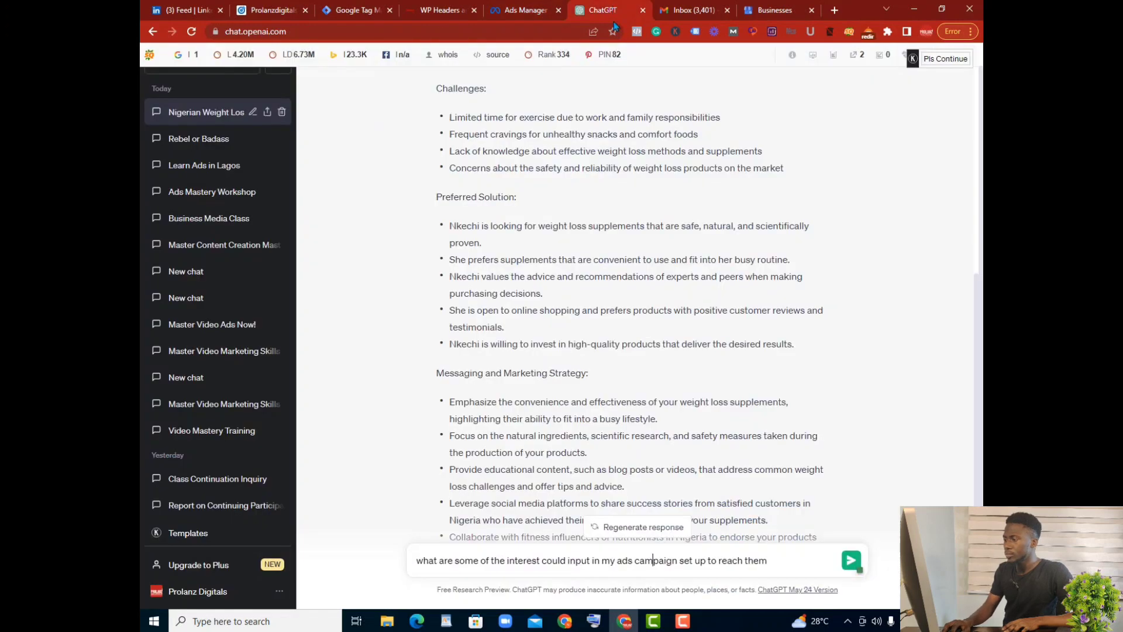
pyautogui.click(540, 559)
pyautogui.write('s')
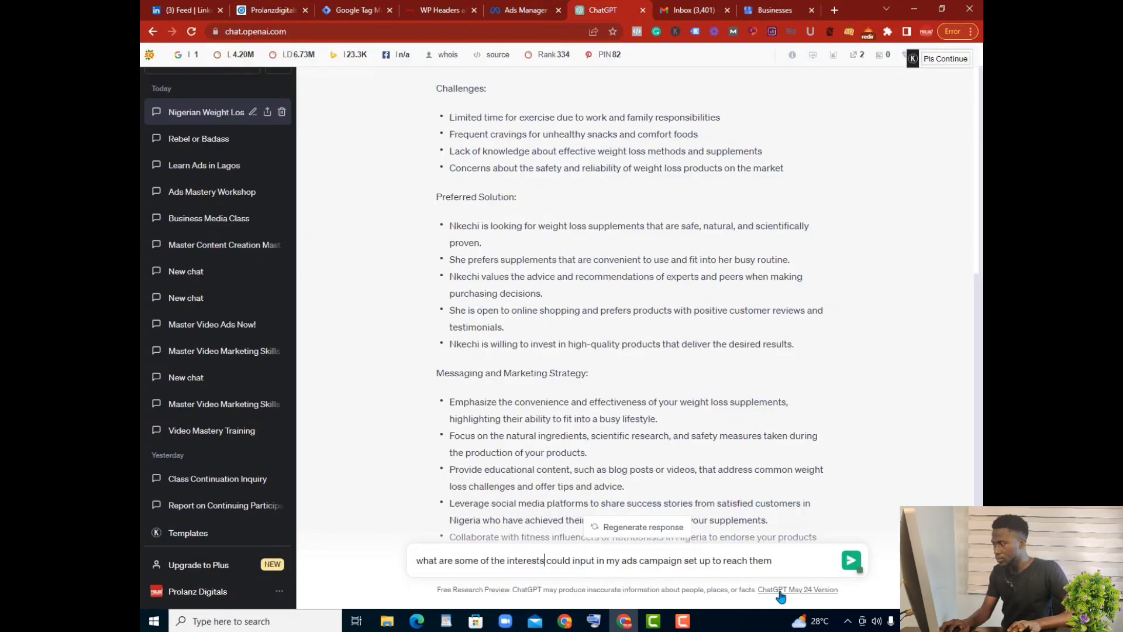
pyautogui.click(850, 562)
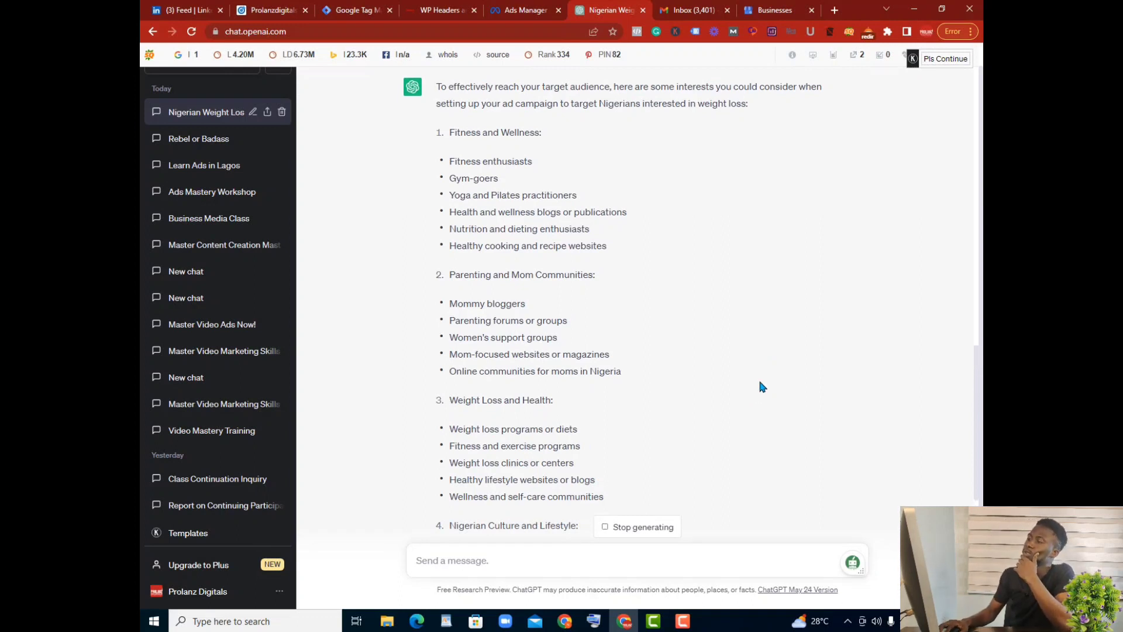
# - Read through ChatGPT's suggested interest categories, from fitness and wellness to personal development, for targeting ideas
pyautogui.scroll(3, 759, 380)
pyautogui.scroll(2, 761, 380)
pyautogui.scroll(4, 761, 387)
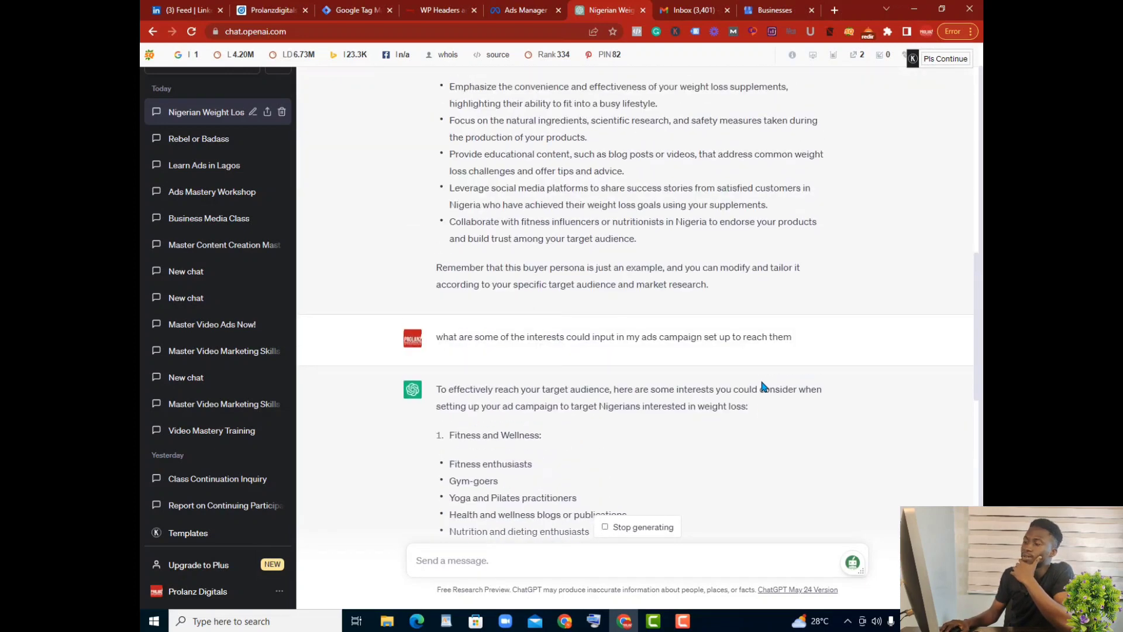
pyautogui.scroll(-10, 754, 392)
pyautogui.scroll(-3, 754, 392)
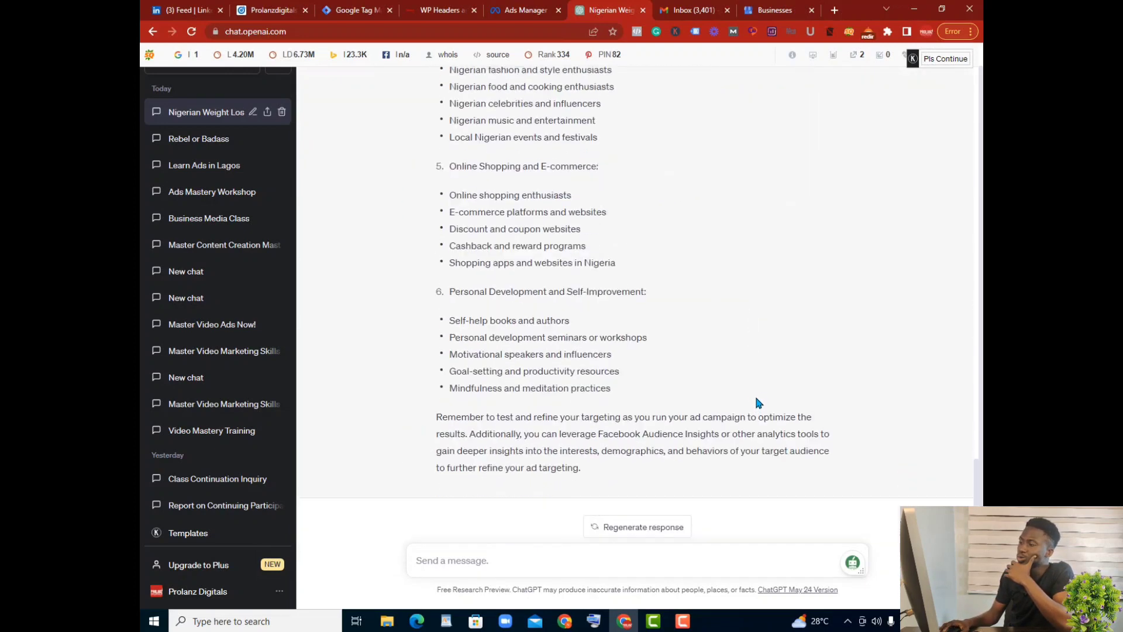
pyautogui.scroll(8, 756, 394)
pyautogui.scroll(4, 759, 401)
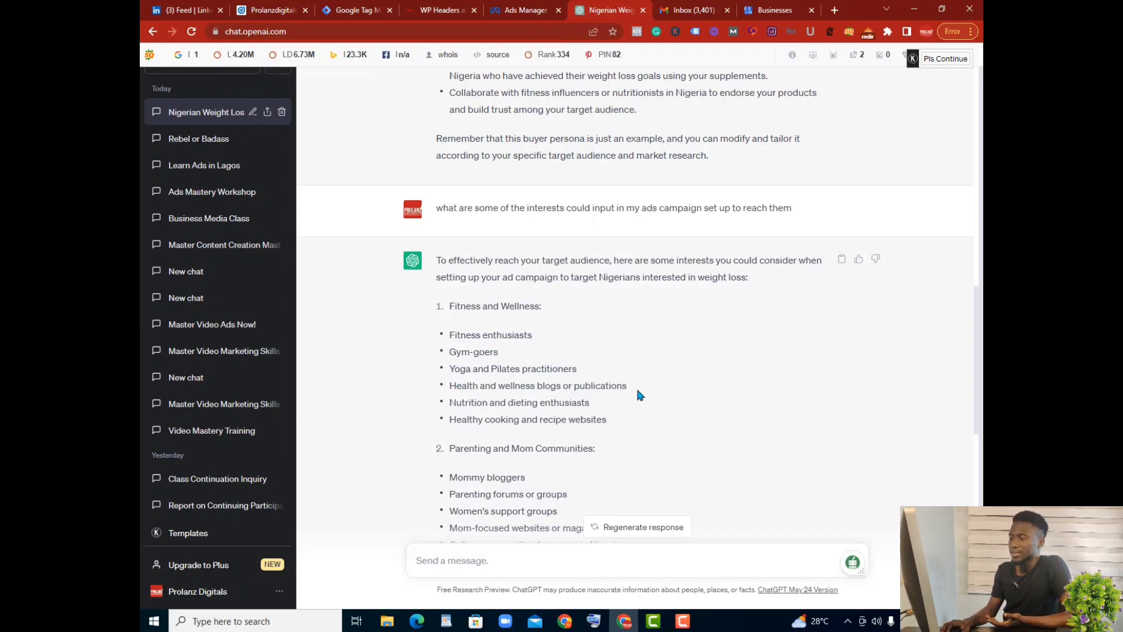
pyautogui.scroll(-3, 640, 394)
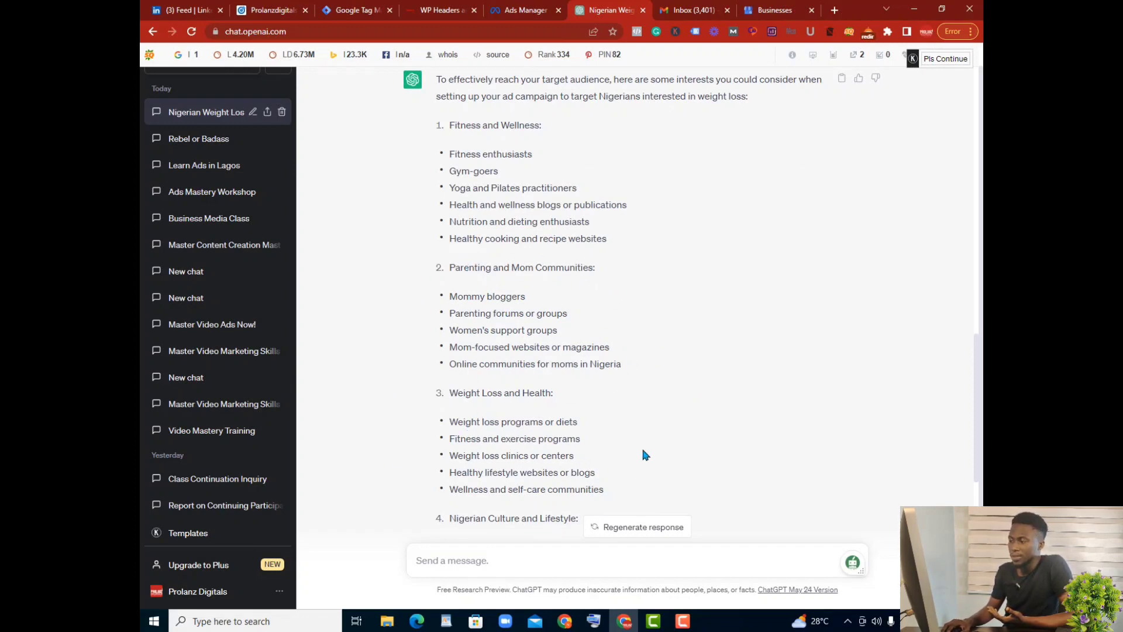
pyautogui.scroll(-2, 594, 429)
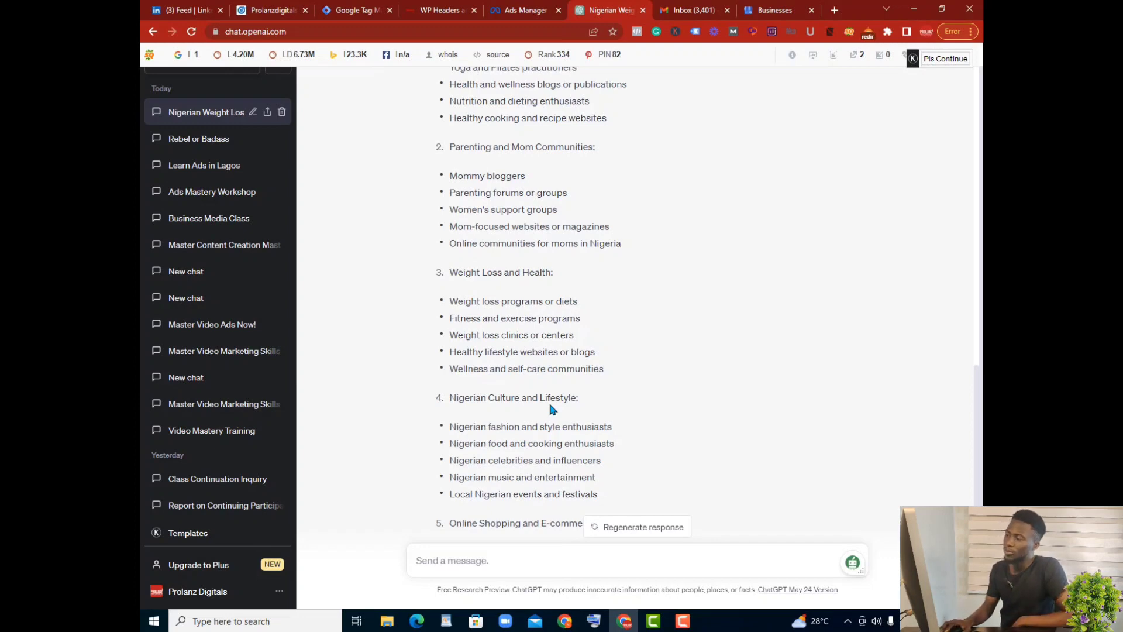
pyautogui.scroll(1, 548, 403)
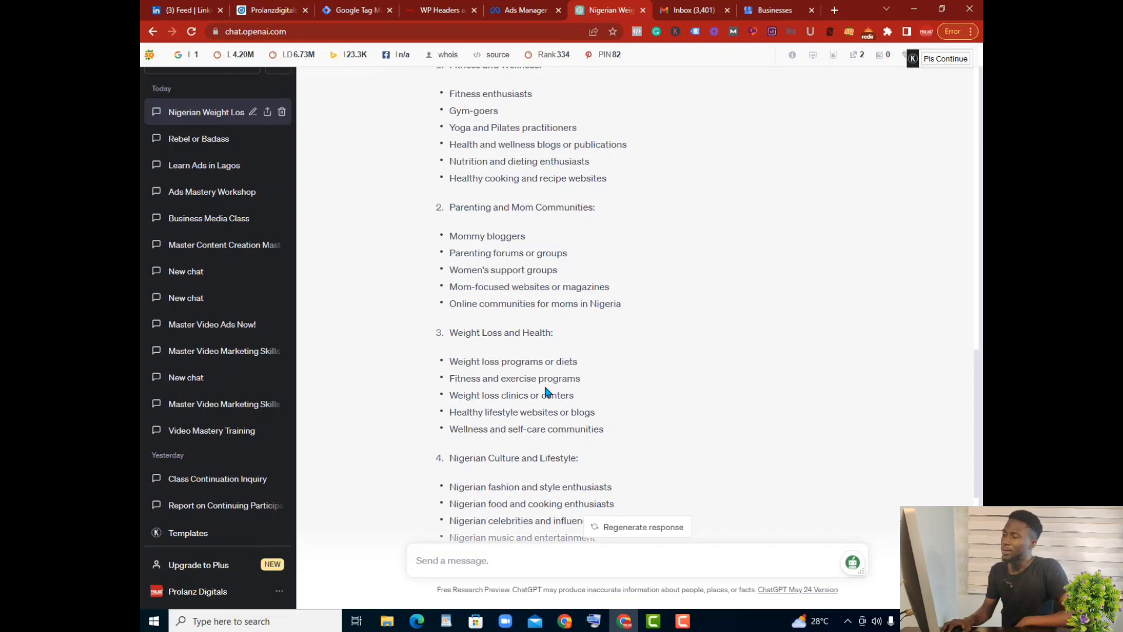
pyautogui.scroll(2, 546, 391)
pyautogui.scroll(-2, 544, 388)
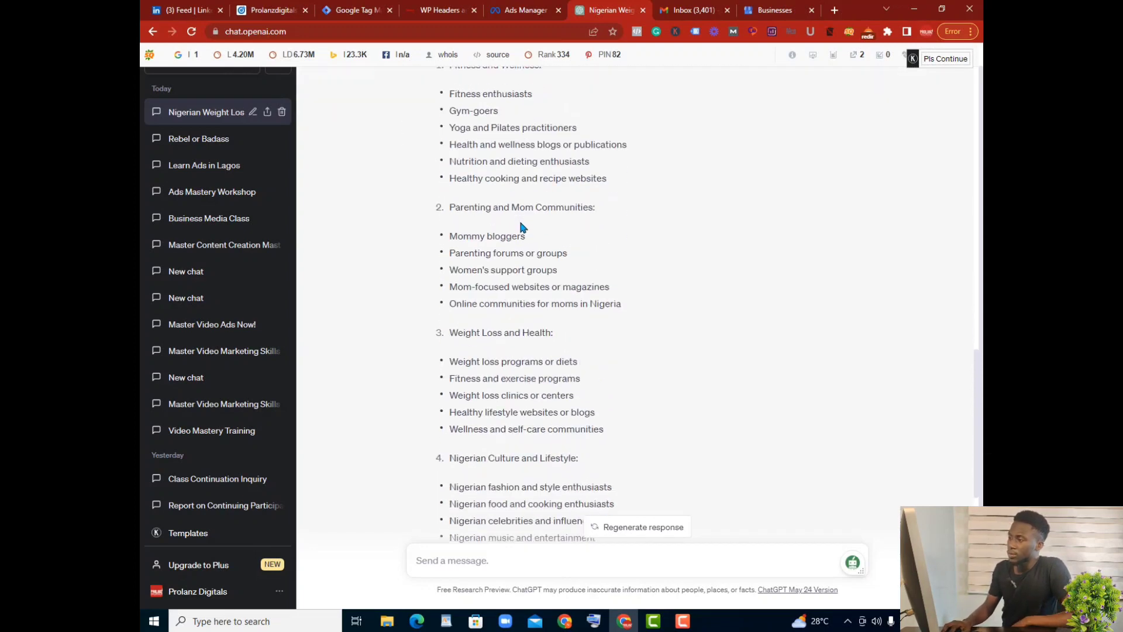
# - Copy "Mommy bloggers" from ChatGPT's suggestions and search for it in the detailed targeting of the Ads Manager ad set
pyautogui.moveTo(526, 237); pyautogui.dragTo(448, 234)
pyautogui.hotkey('ctrl', 'c')
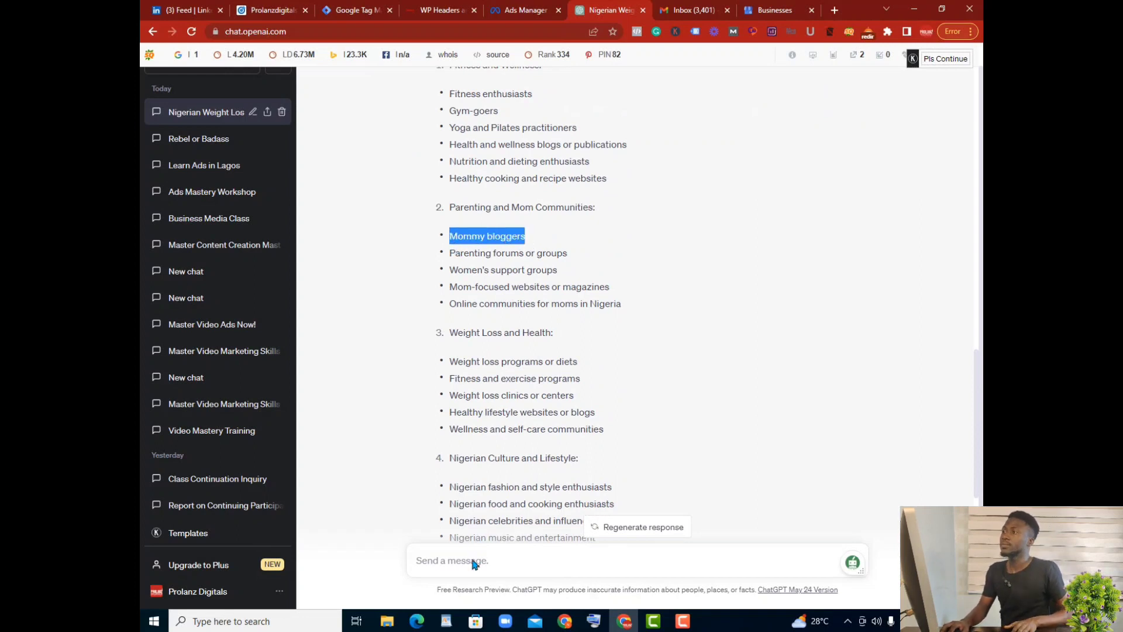
pyautogui.hotkey('ctrl', 'shift', 'Tab')
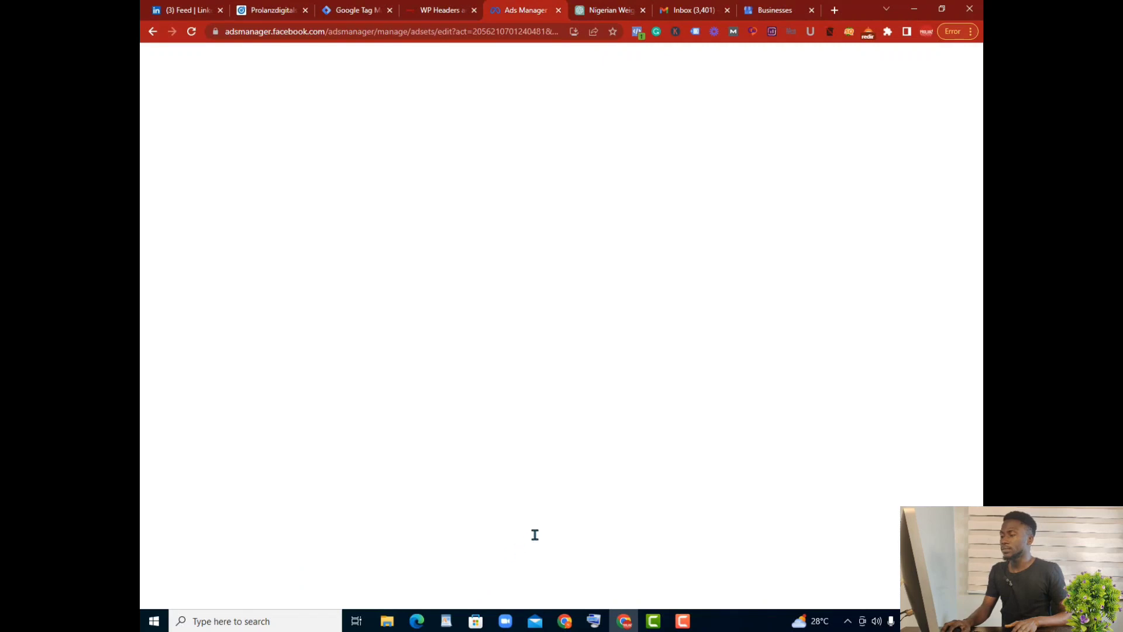
pyautogui.click(558, 322)
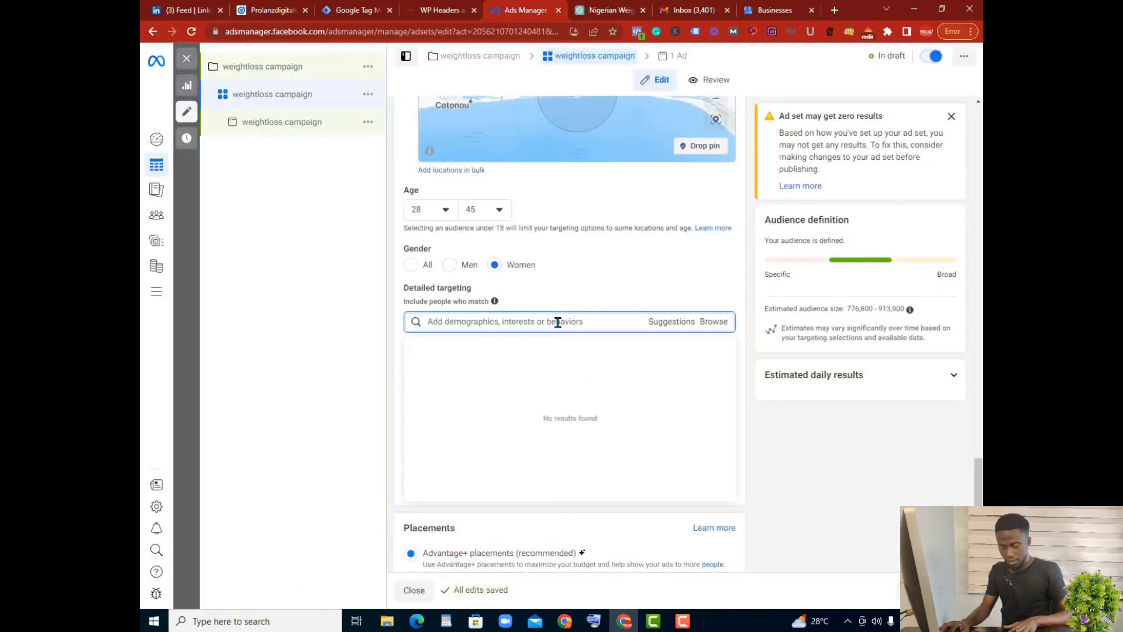
pyautogui.hotkey('ctrl', 'v')
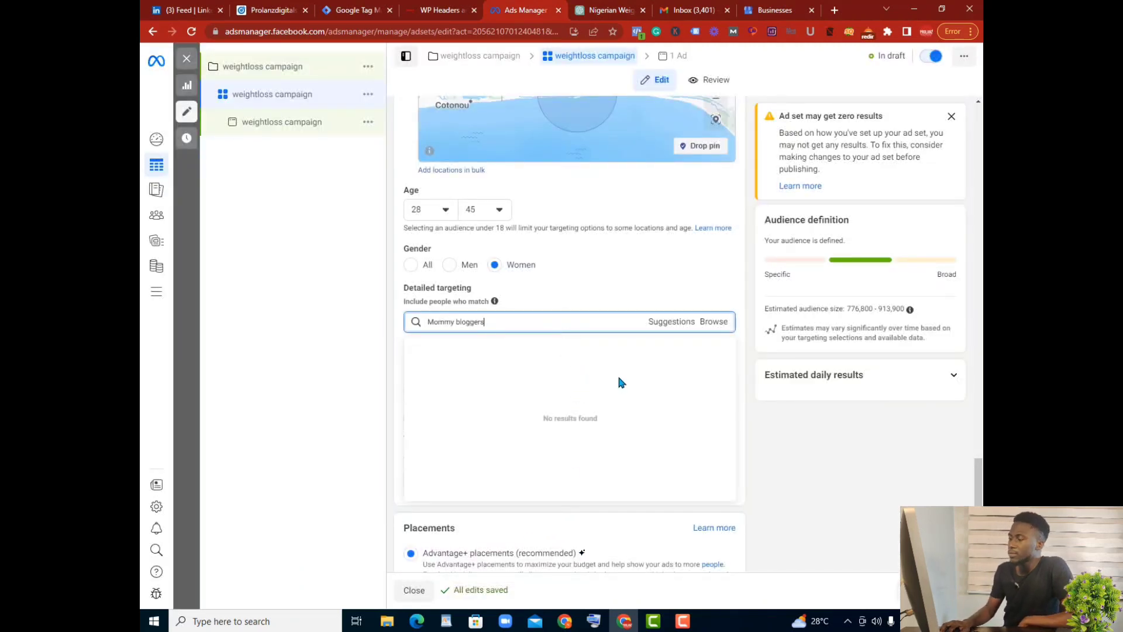
# - Browse the detailed targeting interests under Fitness and wellness (fitness) and add Yoga (fitness) to the audience
pyautogui.click(706, 324)
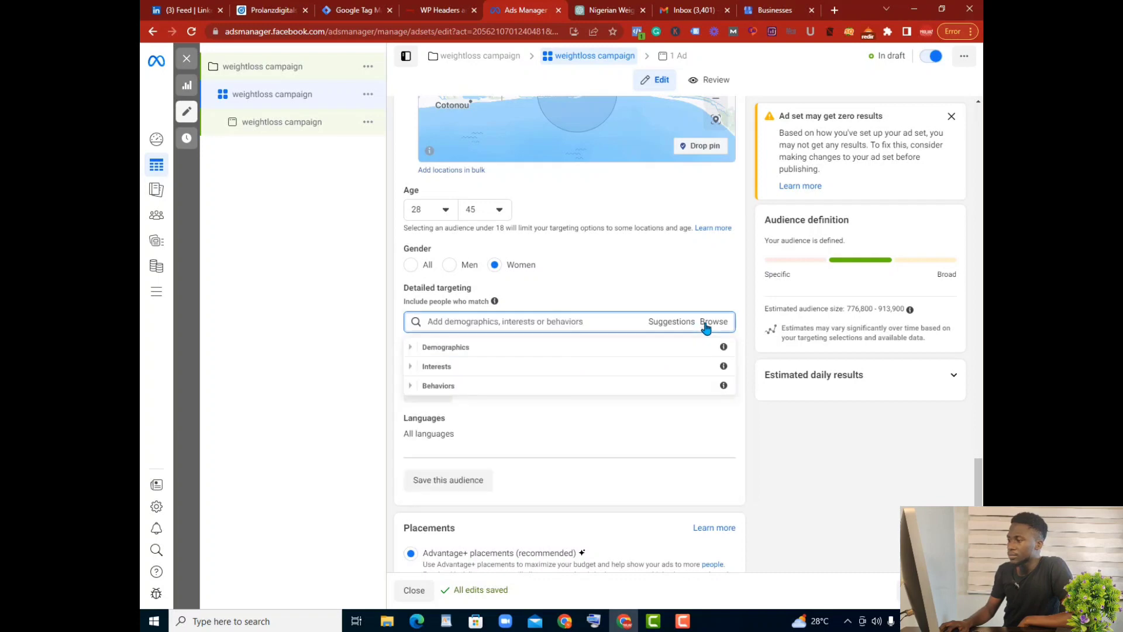
pyautogui.click(468, 367)
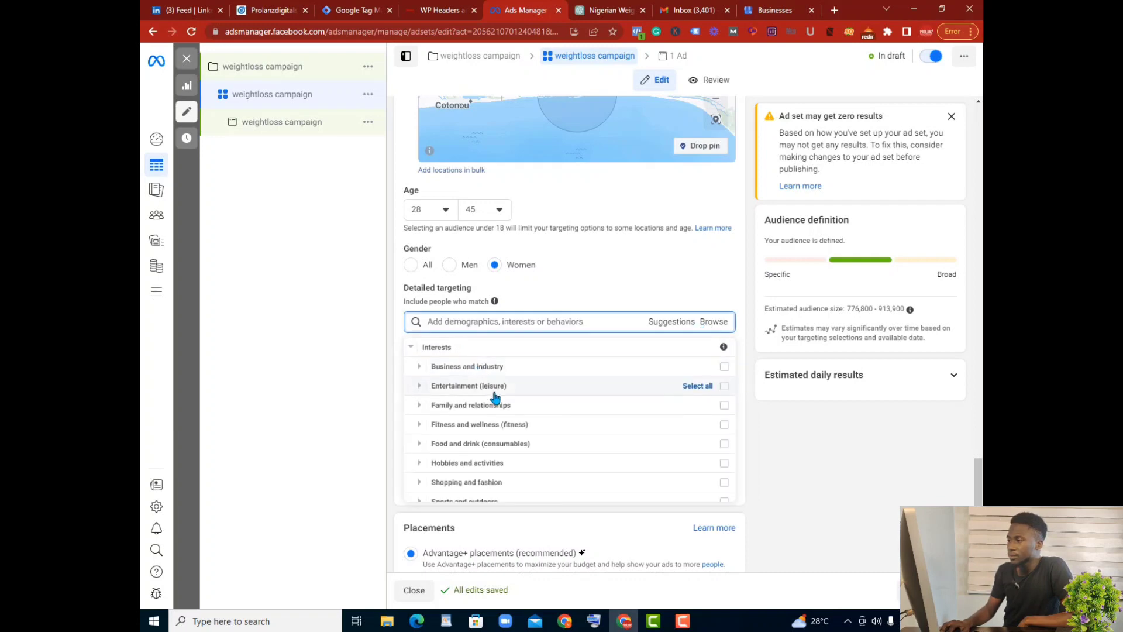
pyautogui.scroll(-1, 524, 412)
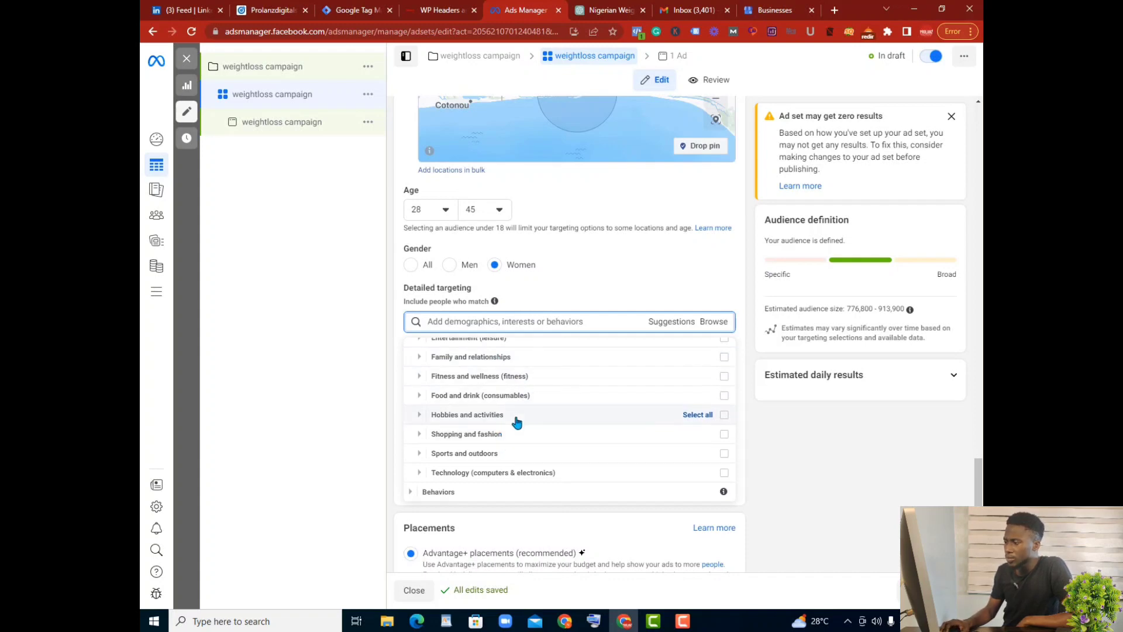
pyautogui.scroll(1, 518, 426)
pyautogui.scroll(-1, 519, 426)
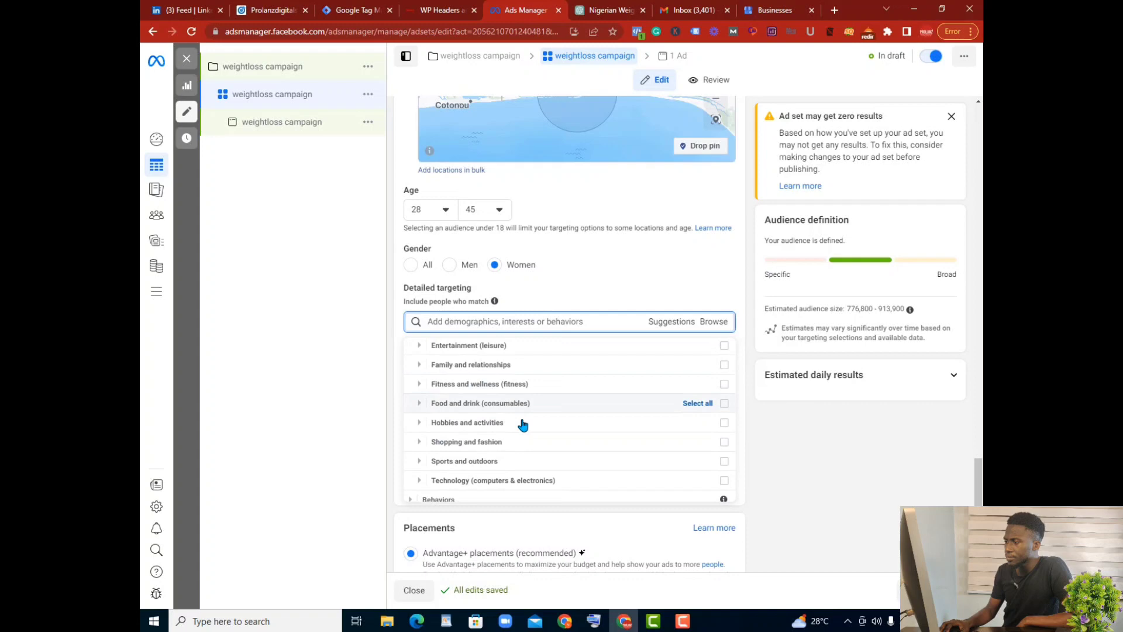
pyautogui.click(528, 386)
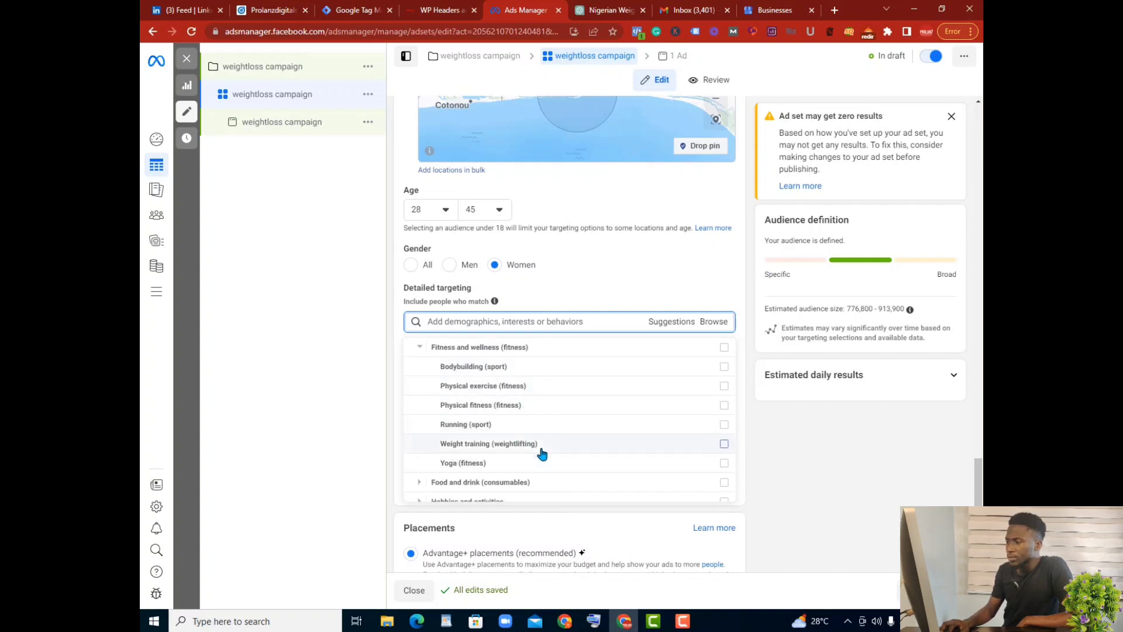
pyautogui.moveTo(526, 465)
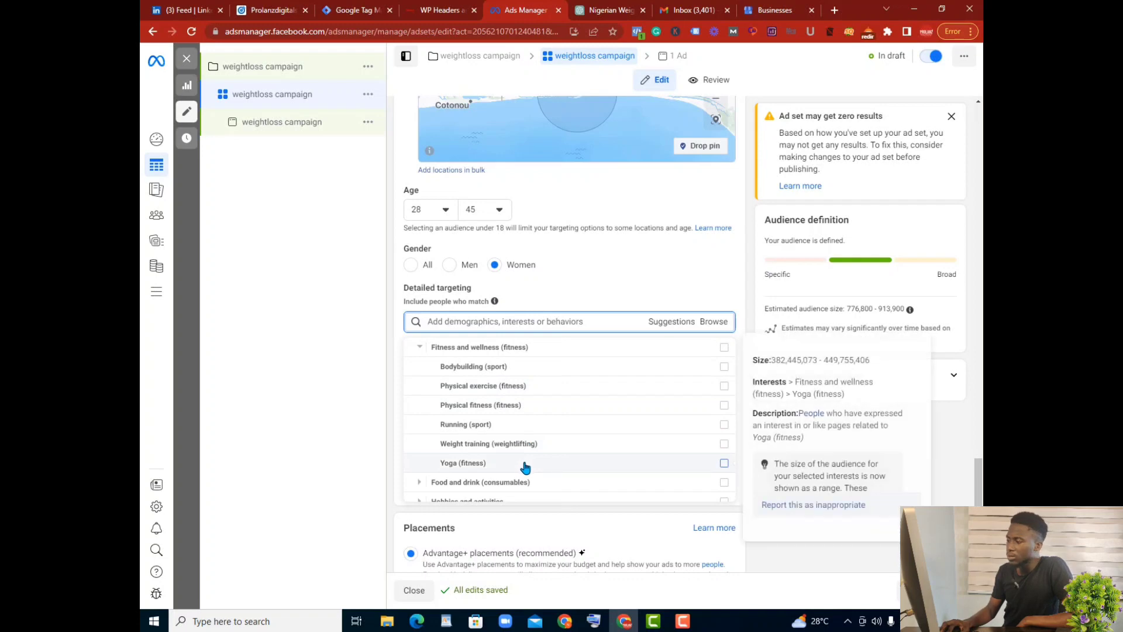
pyautogui.click(695, 466)
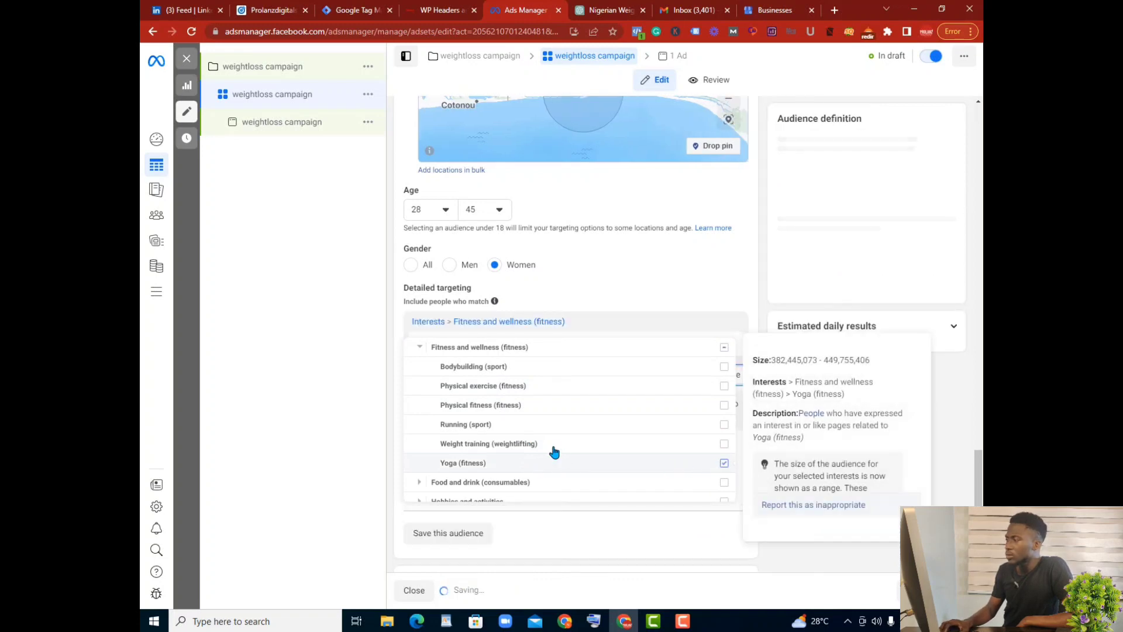
# - Collapse the fitness interests and expand the Food and drink (consumables) category to examine its interest options
pyautogui.moveTo(553, 446)
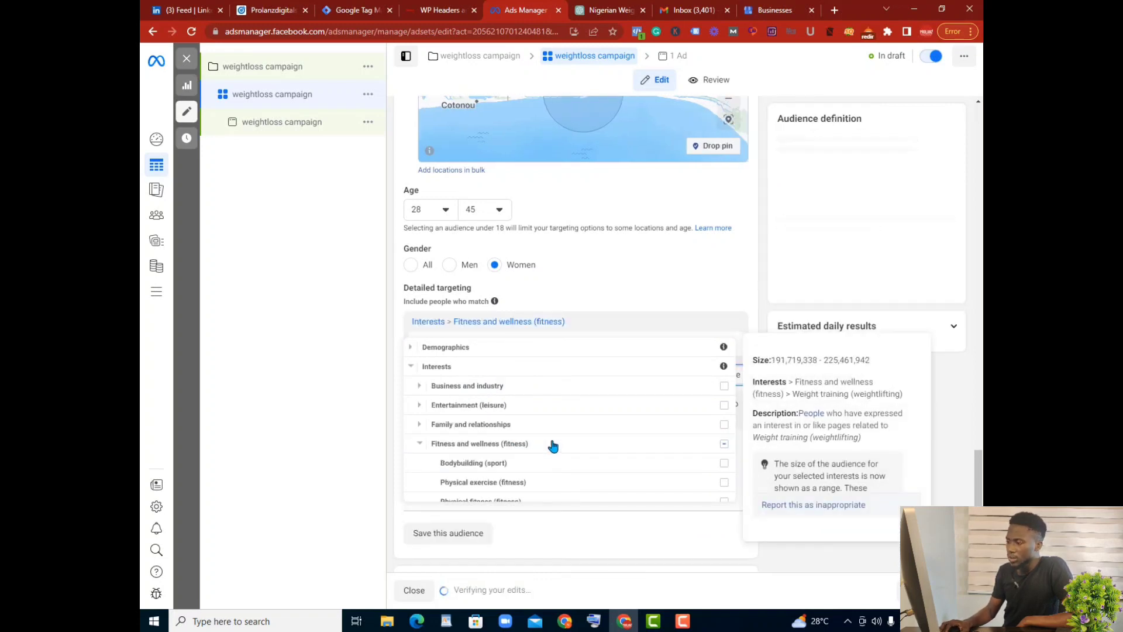
pyautogui.scroll(-3, 552, 446)
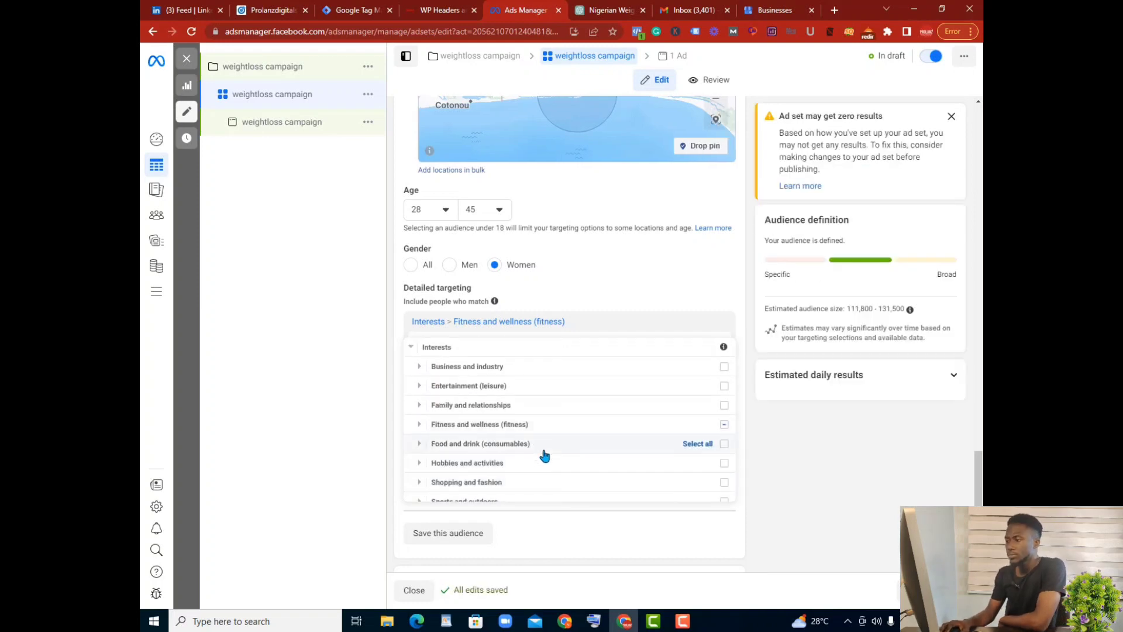
pyautogui.scroll(-2, 522, 404)
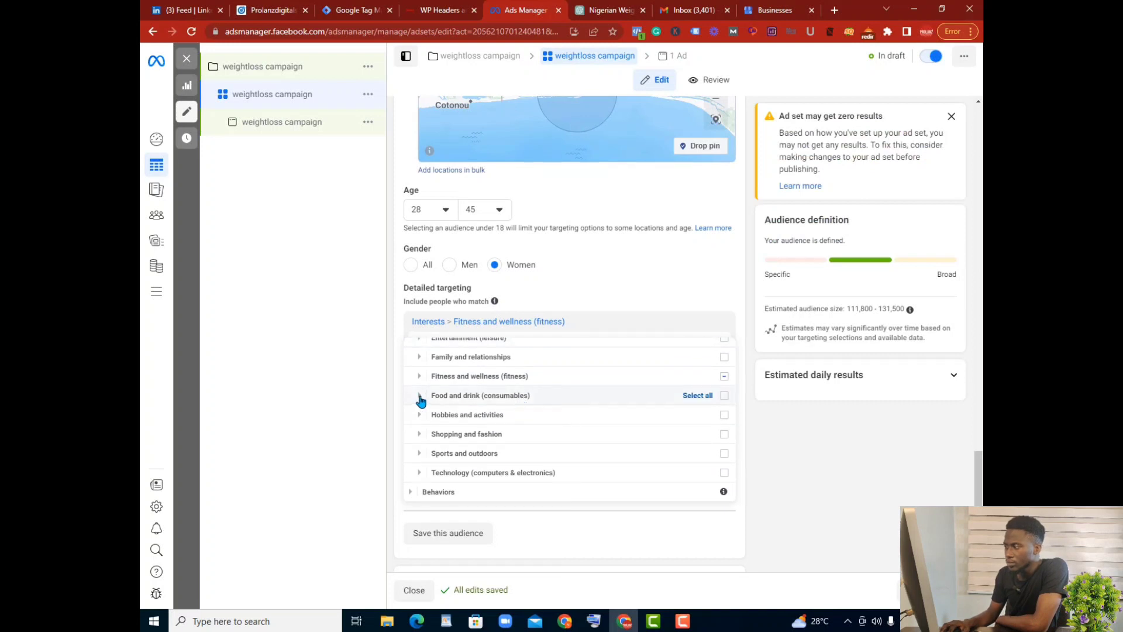
pyautogui.click(419, 396)
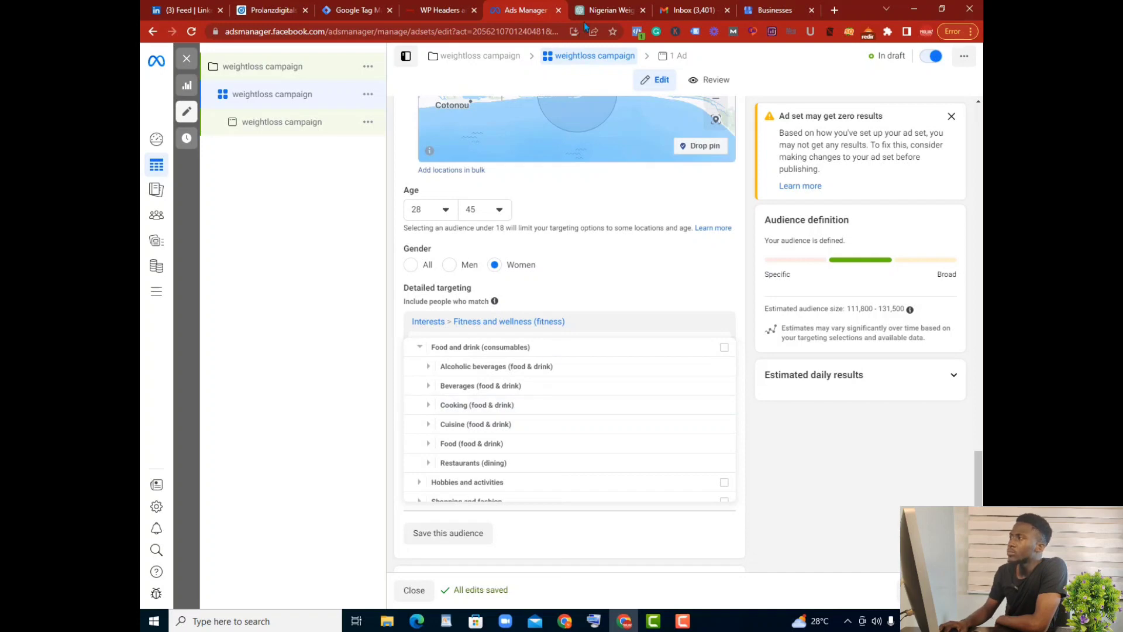
# - Switch to ChatGPT and highlight the "Nigerian food and cooking enthusiasts" suggestion under Nigerian Culture and Lifestyle
pyautogui.click(594, 10)
pyautogui.scroll(-3, 588, 377)
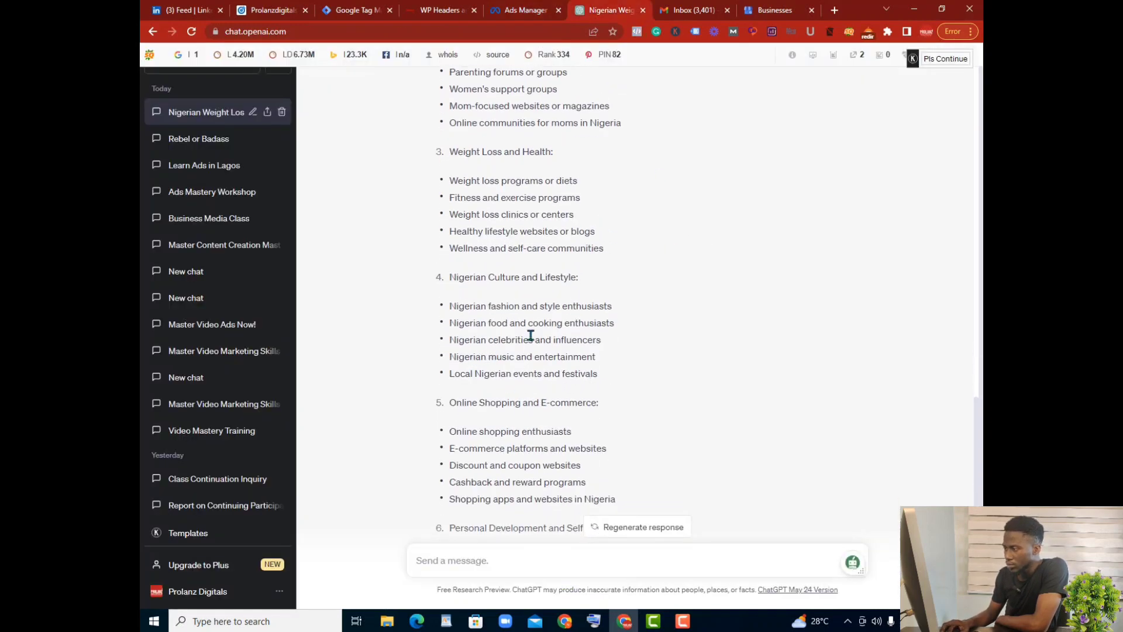
pyautogui.moveTo(614, 323); pyautogui.dragTo(459, 323)
# - Return to Ads Manager and add Baking (cooking) and Recipes (food & drink) from the Cooking interests to the detailed targeting
pyautogui.click(526, 10)
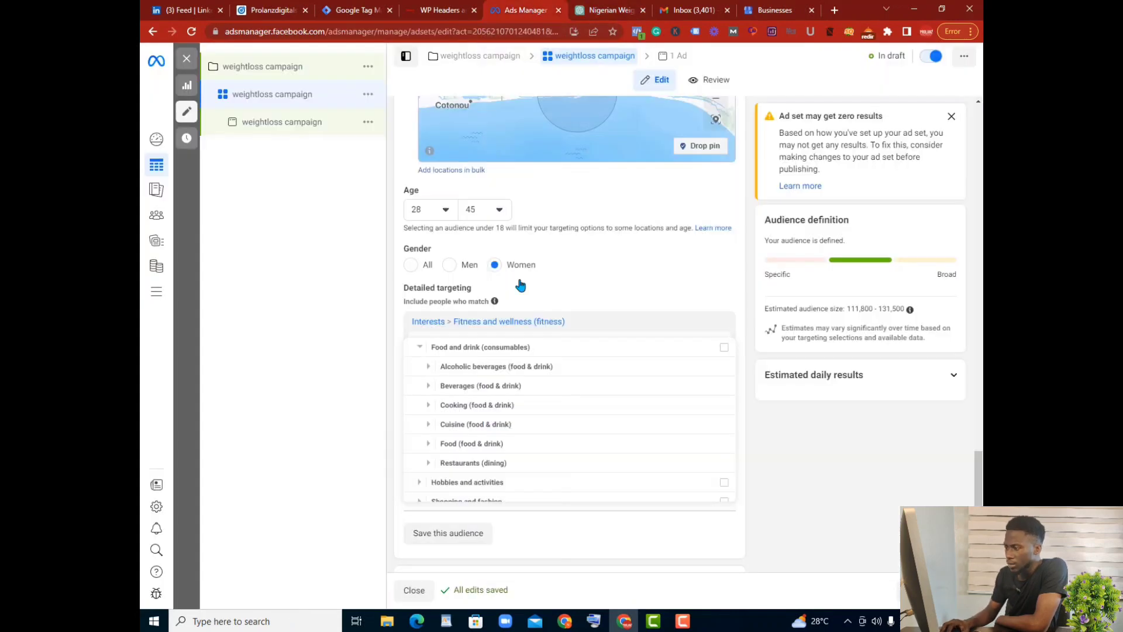
pyautogui.click(531, 405)
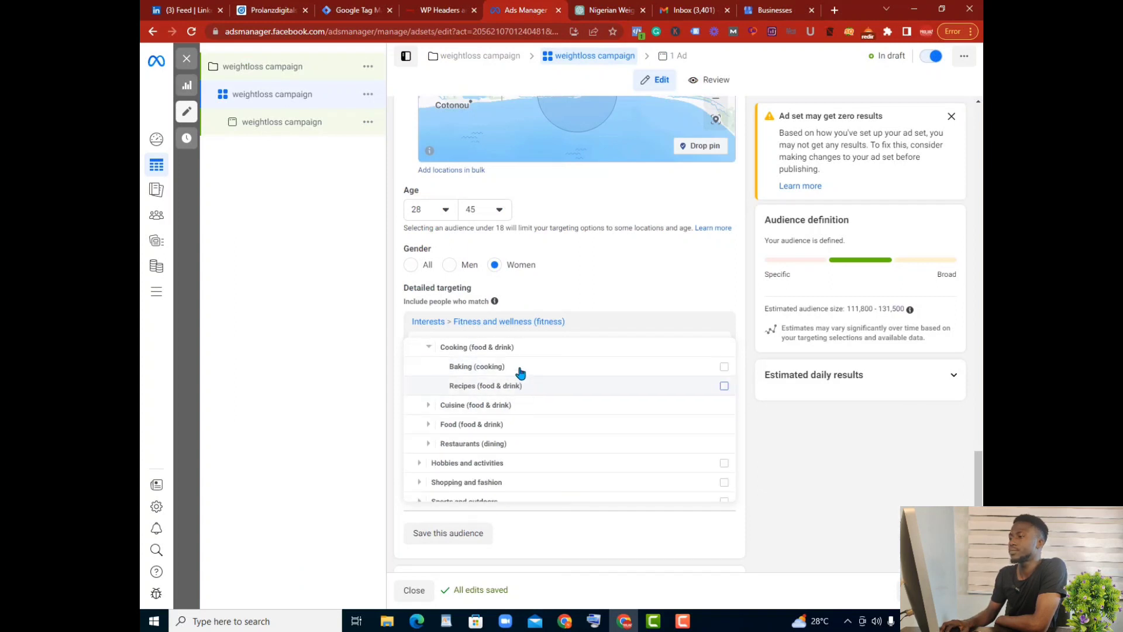
pyautogui.moveTo(526, 381)
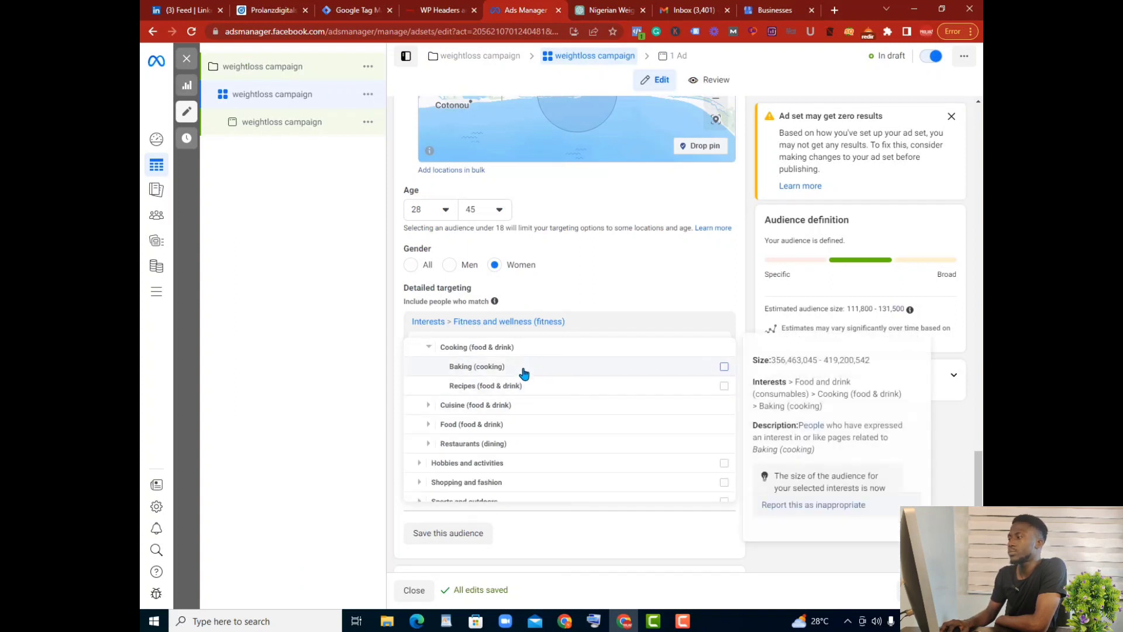
pyautogui.click(724, 366)
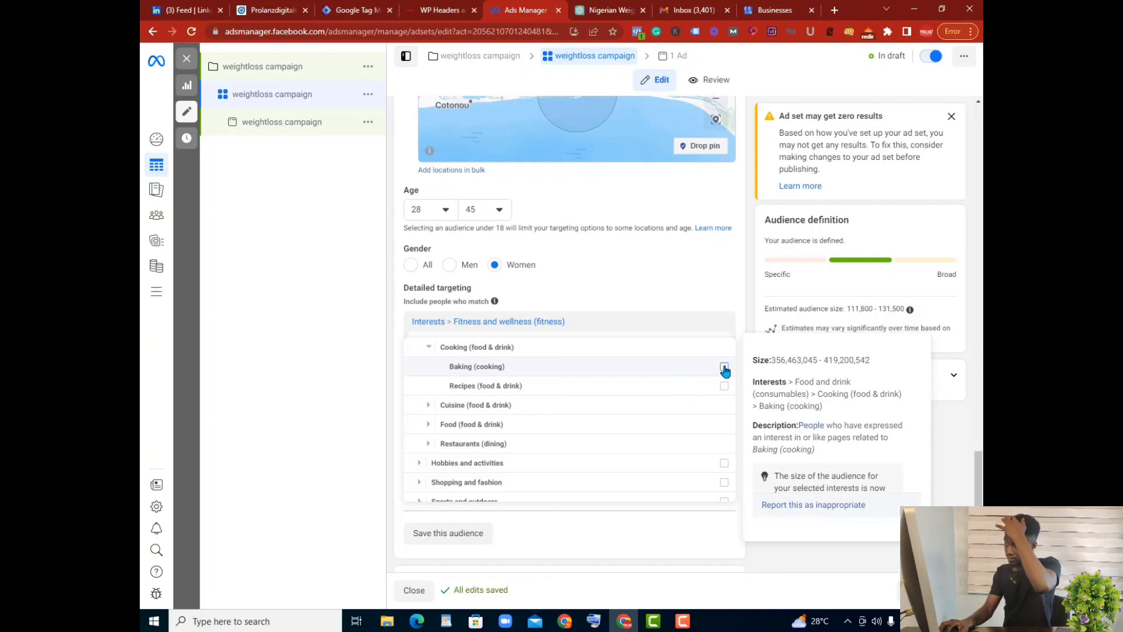
# - Review the ad set's location, age, gender and detailed targeting, then dismiss the Instagram Shop notice in the manual placements
pyautogui.scroll(-5, 643, 409)
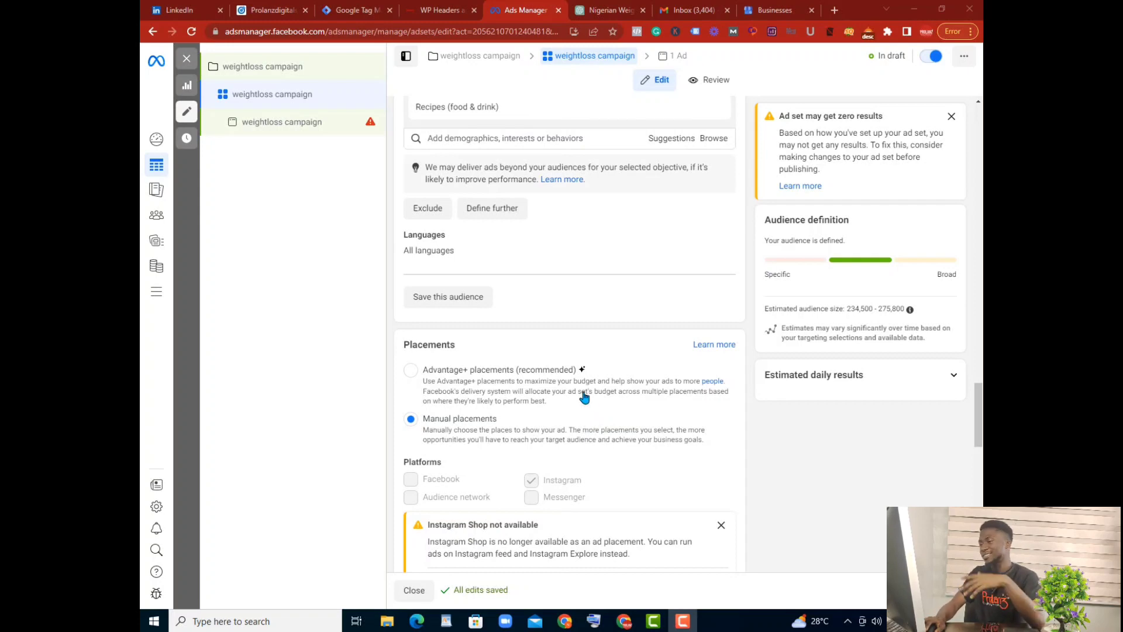
pyautogui.scroll(6, 579, 397)
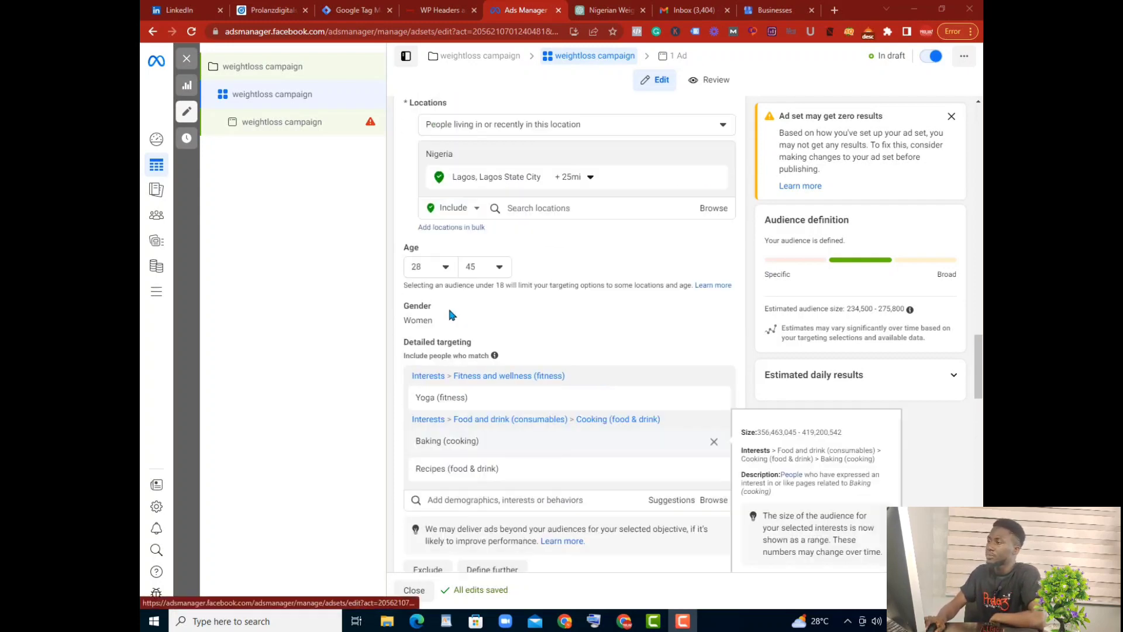
pyautogui.scroll(-3, 503, 381)
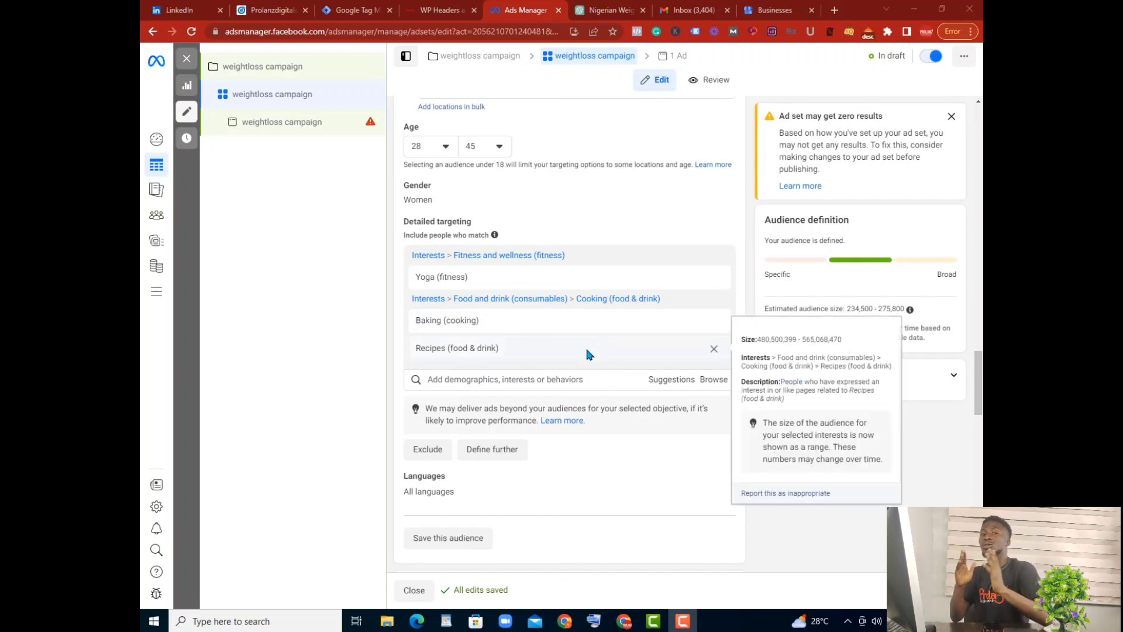
pyautogui.scroll(-2, 585, 345)
pyautogui.scroll(-3, 505, 333)
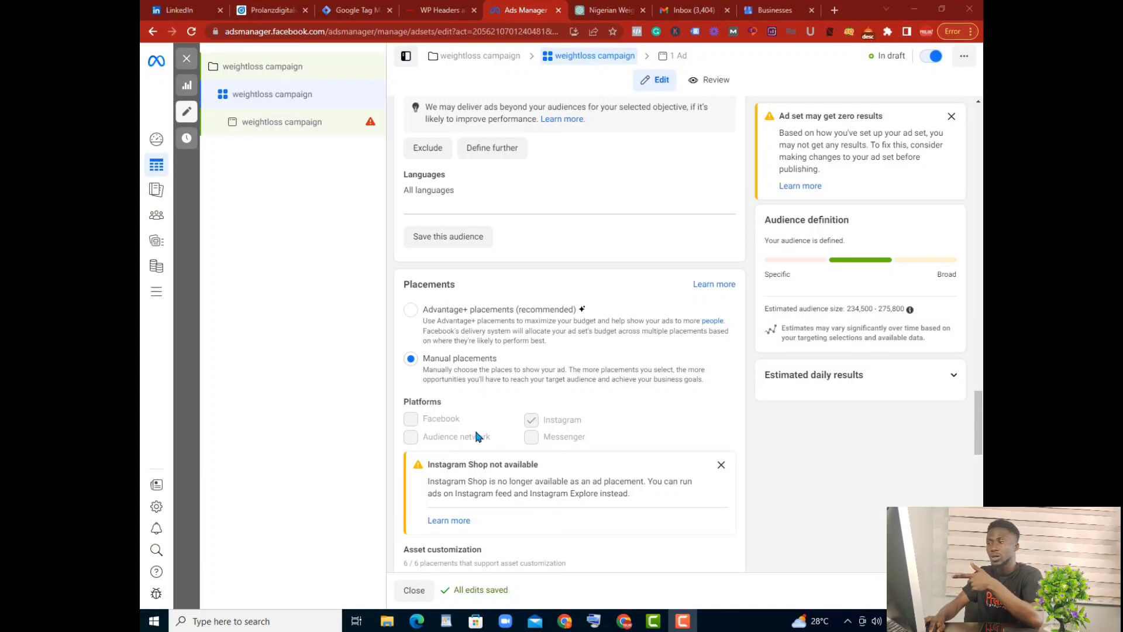
pyautogui.scroll(-2, 549, 422)
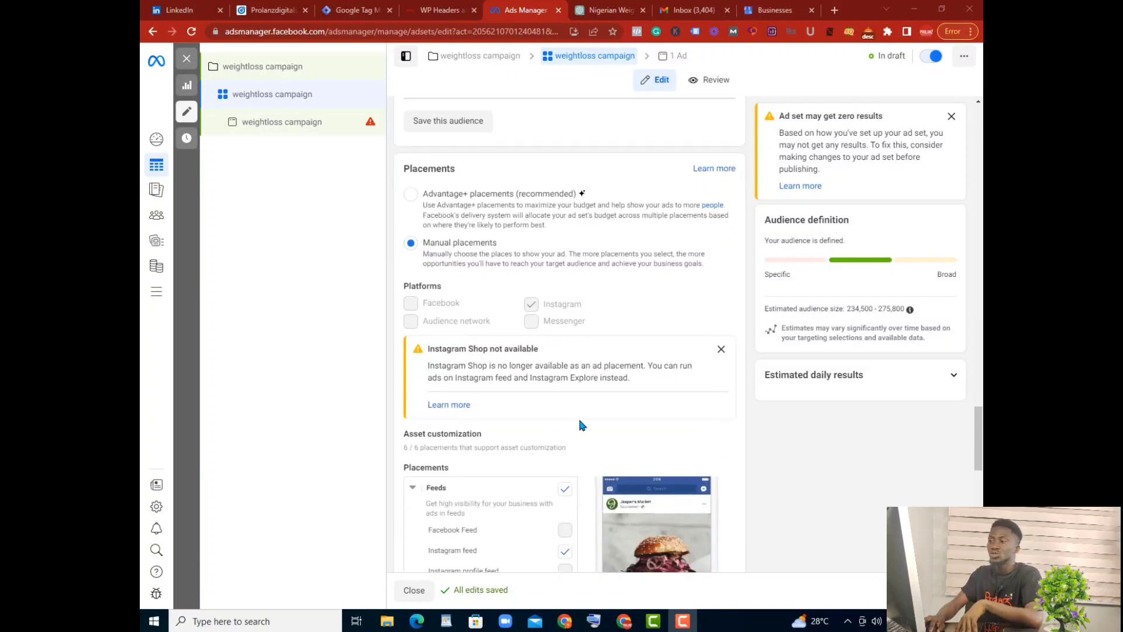
pyautogui.click(722, 344)
pyautogui.scroll(-3, 655, 355)
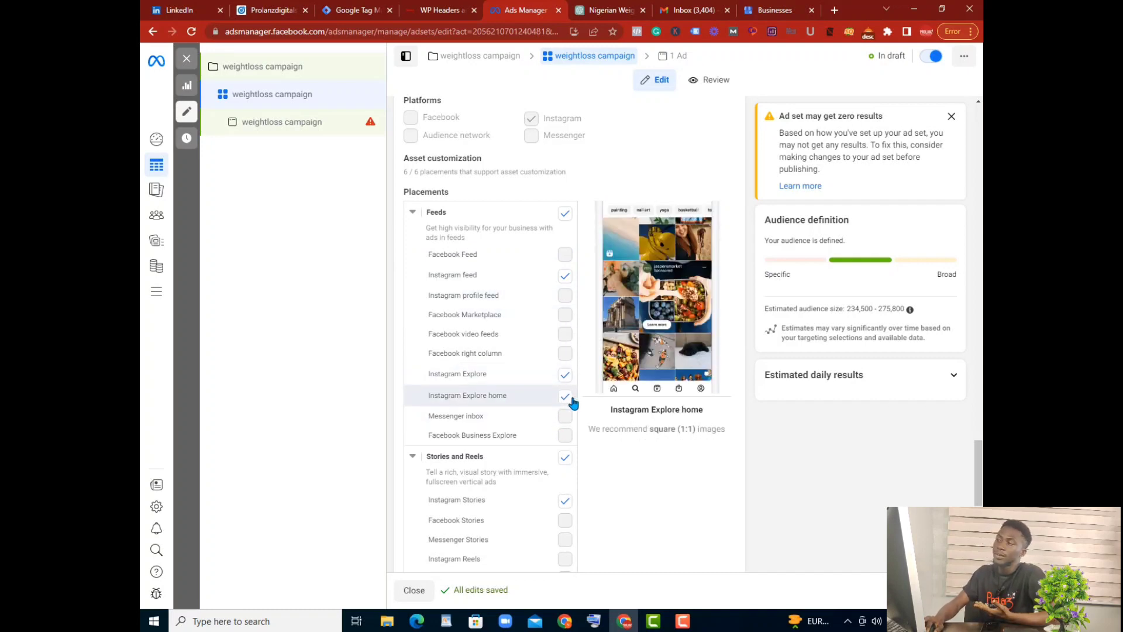
# - Exclude Stories and Reels from the manual placements and check the remaining in-stream, search results, messages and apps placements
pyautogui.scroll(-3, 568, 398)
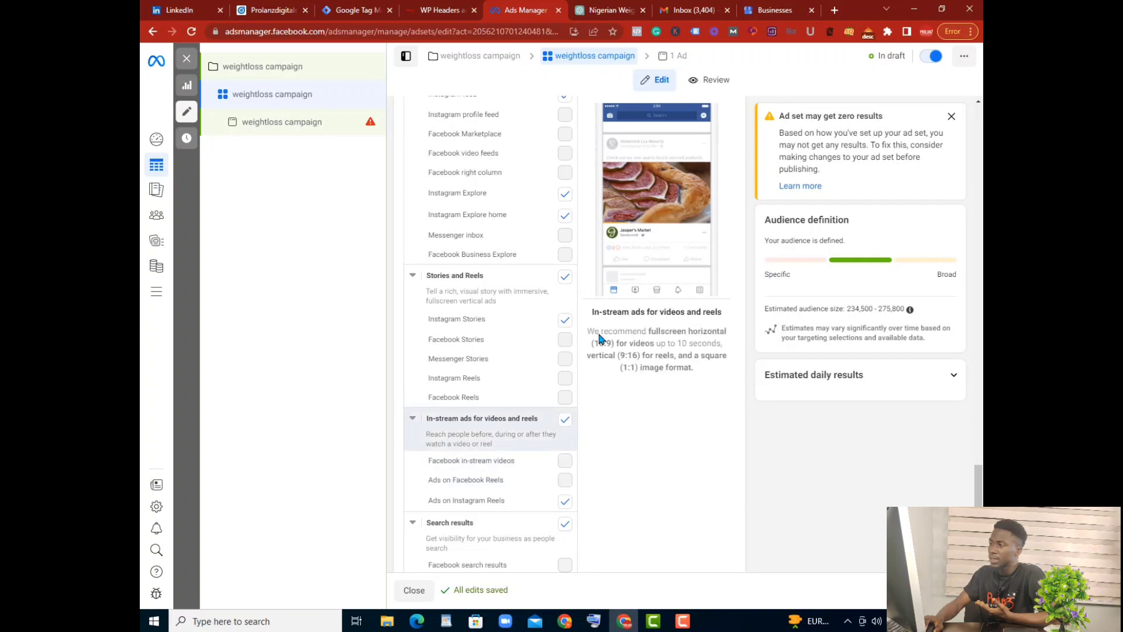
pyautogui.click(566, 278)
pyautogui.scroll(-2, 568, 404)
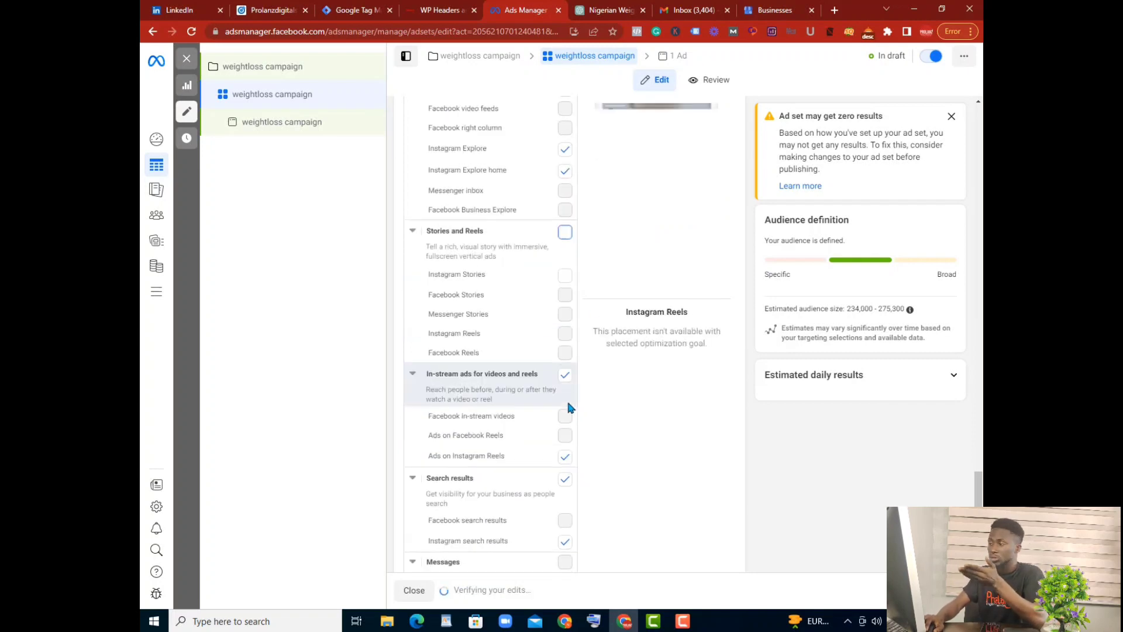
pyautogui.scroll(-2, 559, 377)
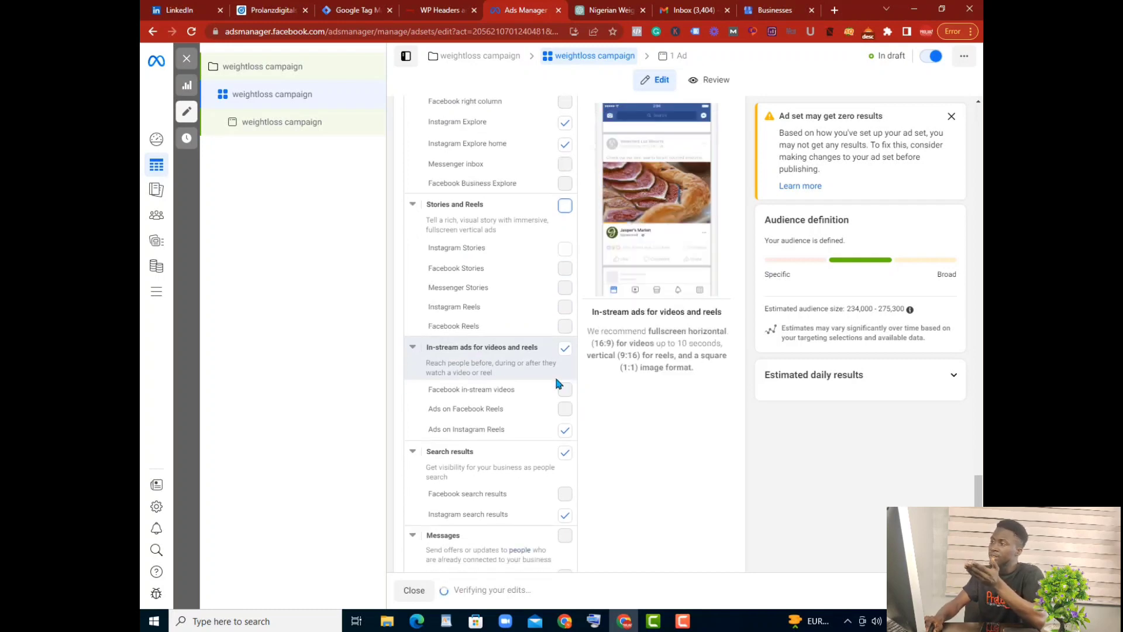
pyautogui.scroll(-1, 529, 351)
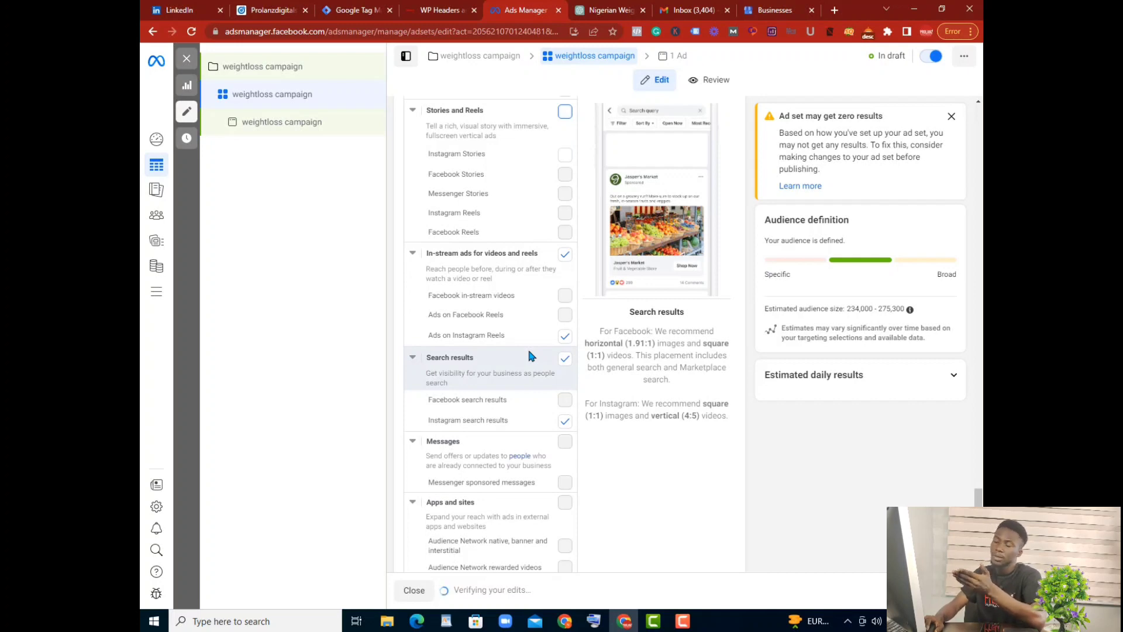
pyautogui.scroll(-1, 570, 363)
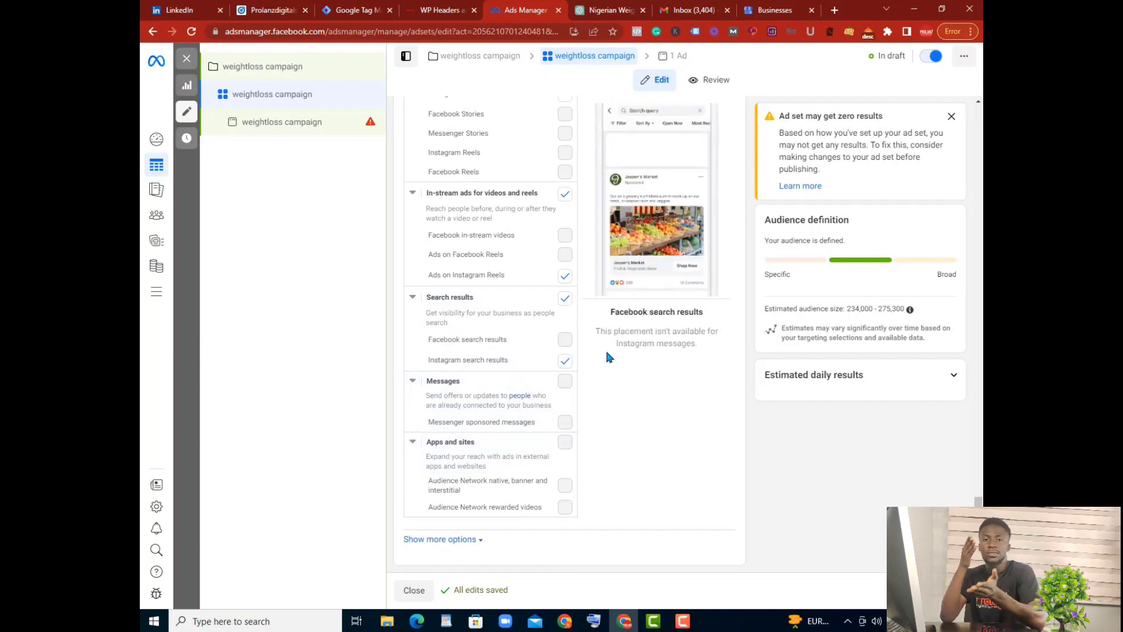
pyautogui.scroll(5, 606, 363)
pyautogui.scroll(5, 605, 369)
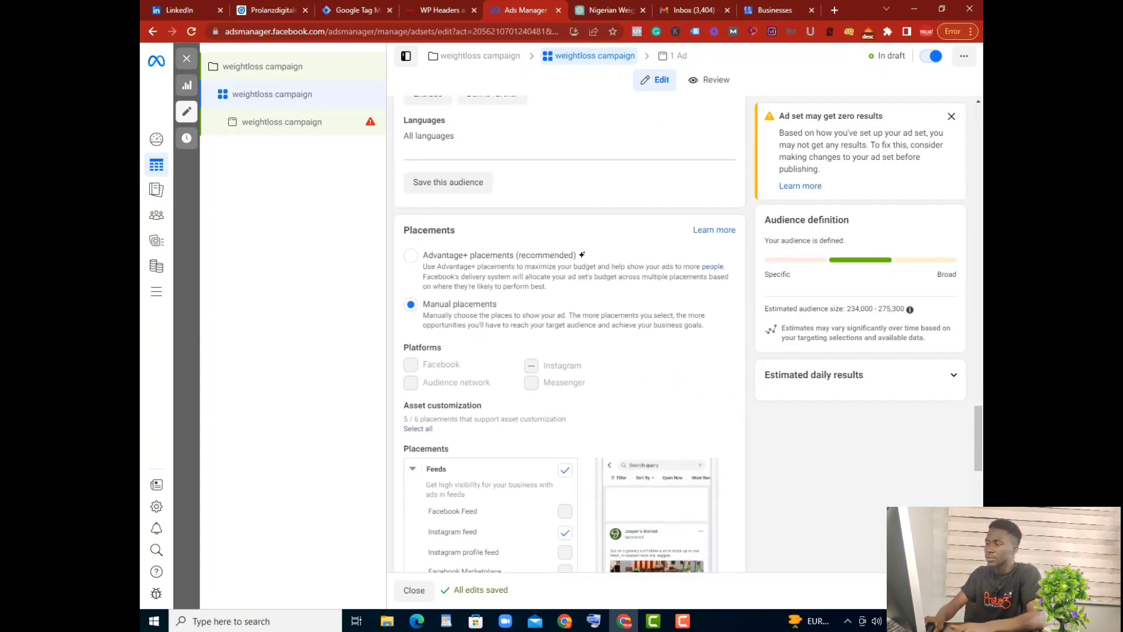
# - Proceed from the ad set to the ad and change its ad setup to use an existing post
pyautogui.click(953, 591)
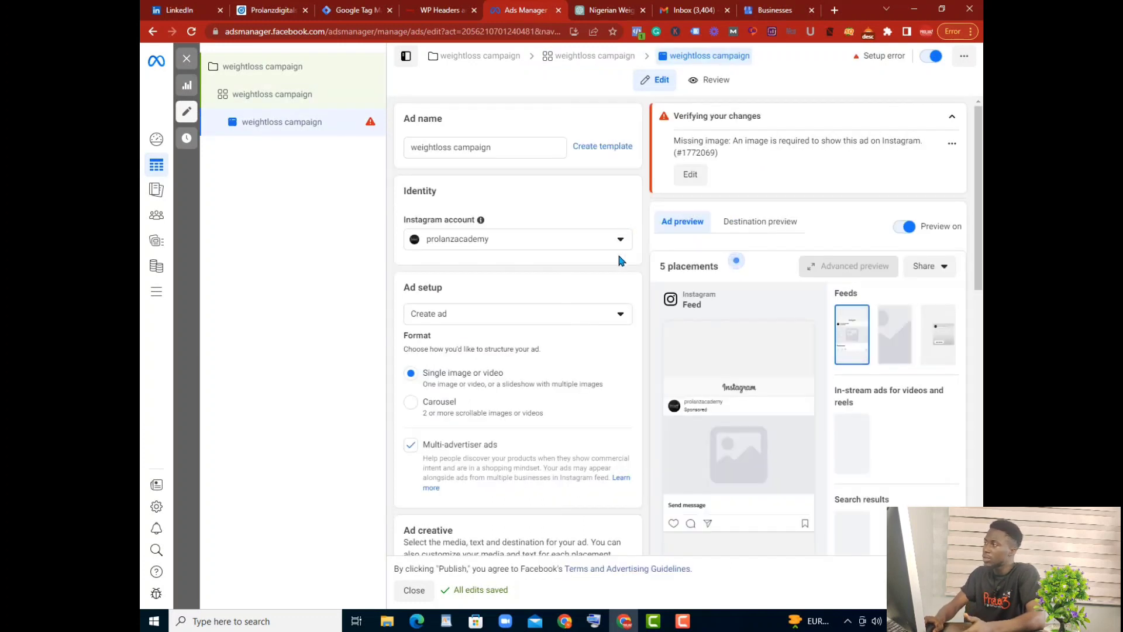
pyautogui.scroll(-1, 613, 247)
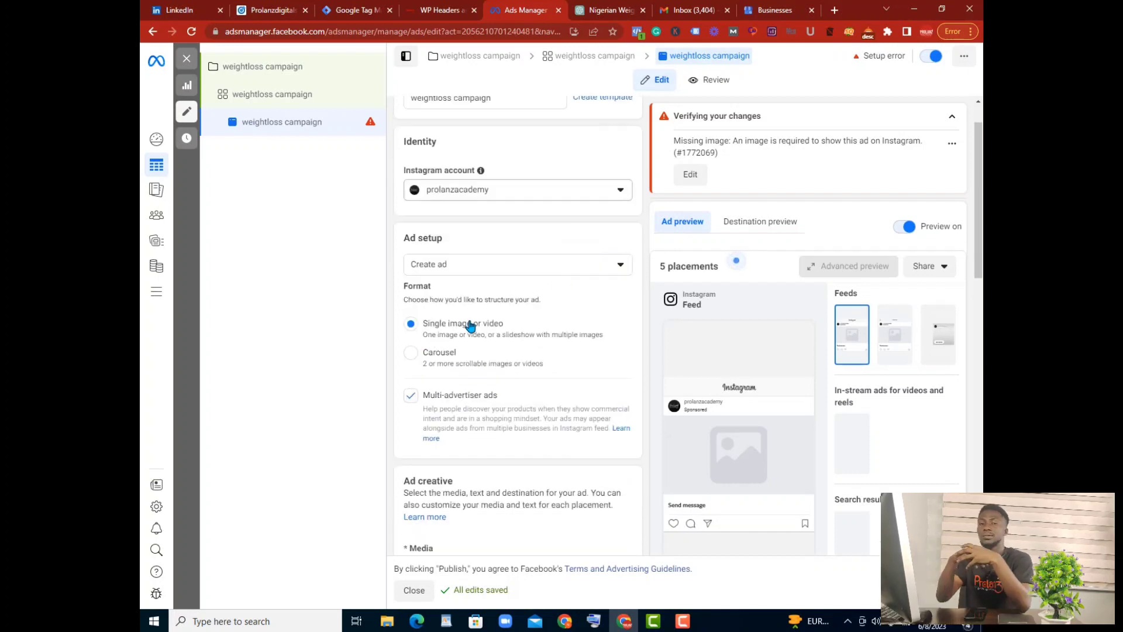
pyautogui.scroll(-5, 497, 323)
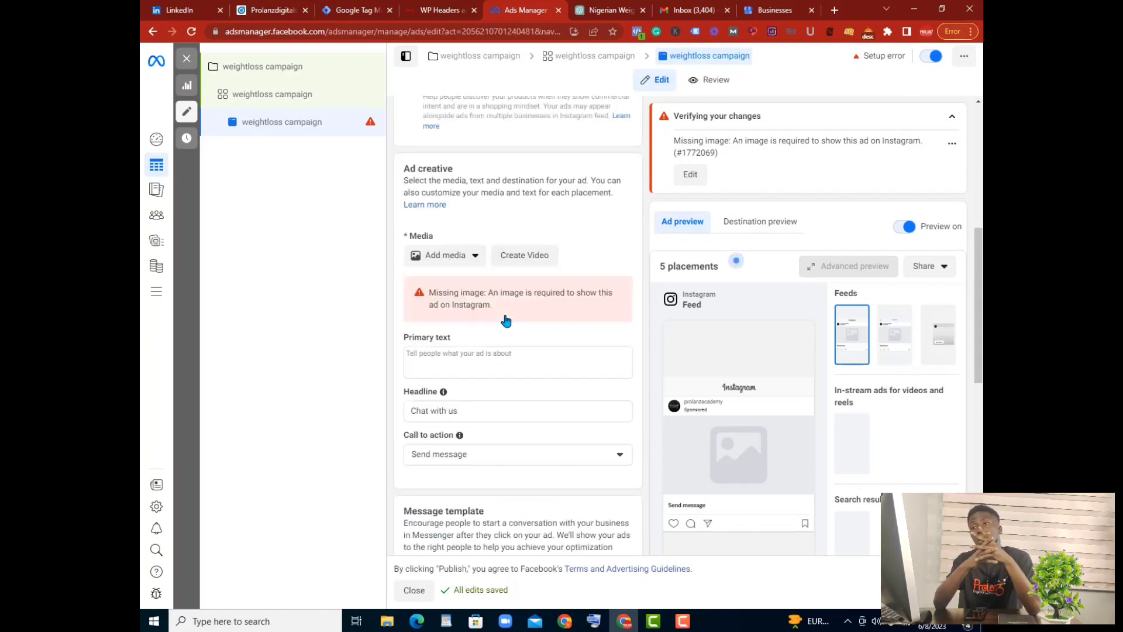
pyautogui.scroll(5, 506, 320)
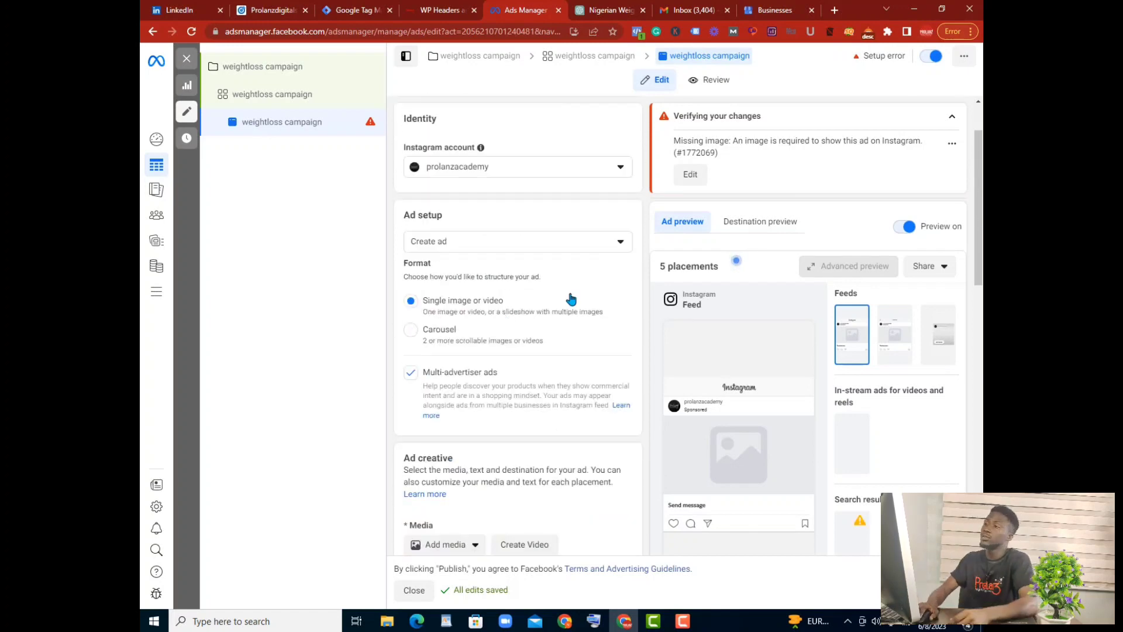
pyautogui.click(620, 262)
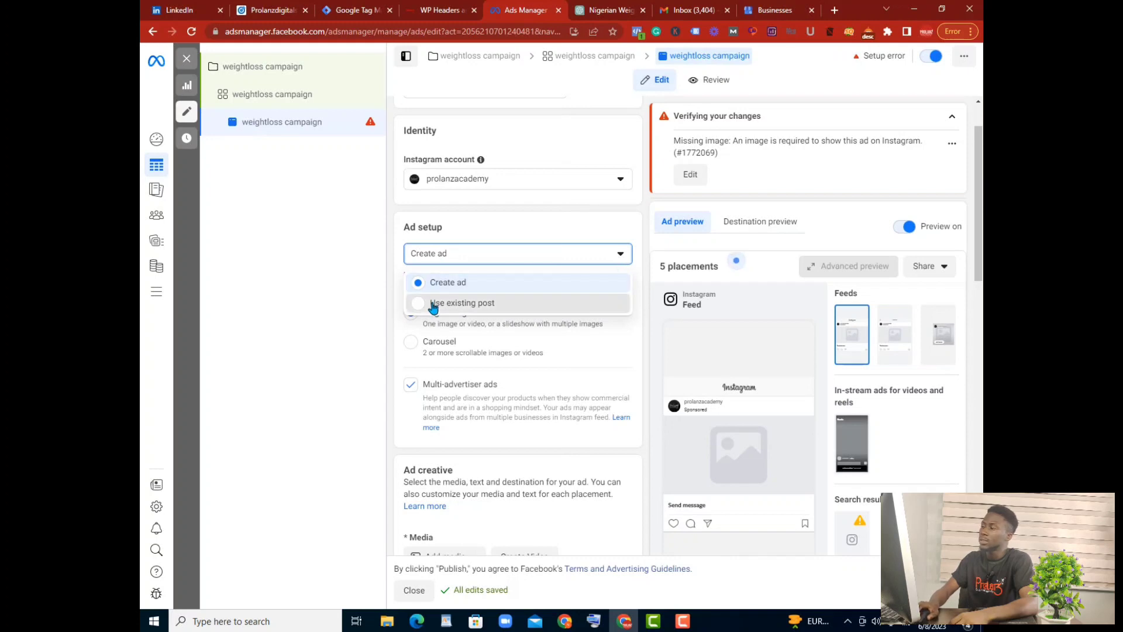
pyautogui.click(463, 303)
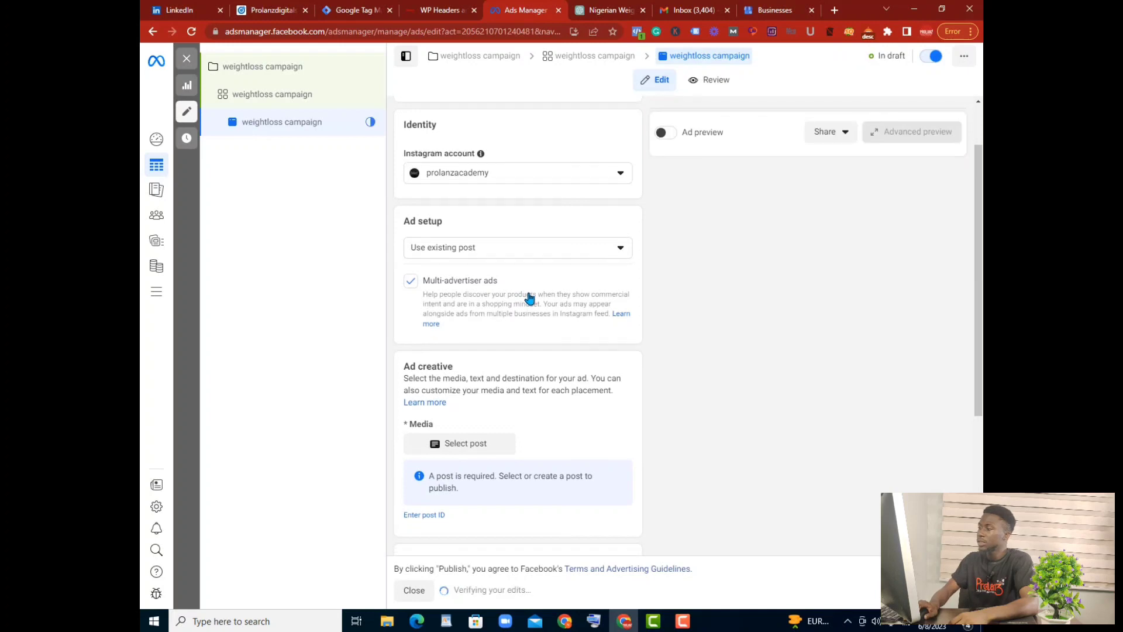
# - Choose the Jun 8, 2023 Instagram reel starting "Are you facing difficulties when trying to download video" as the ad's creative
pyautogui.scroll(-3, 530, 297)
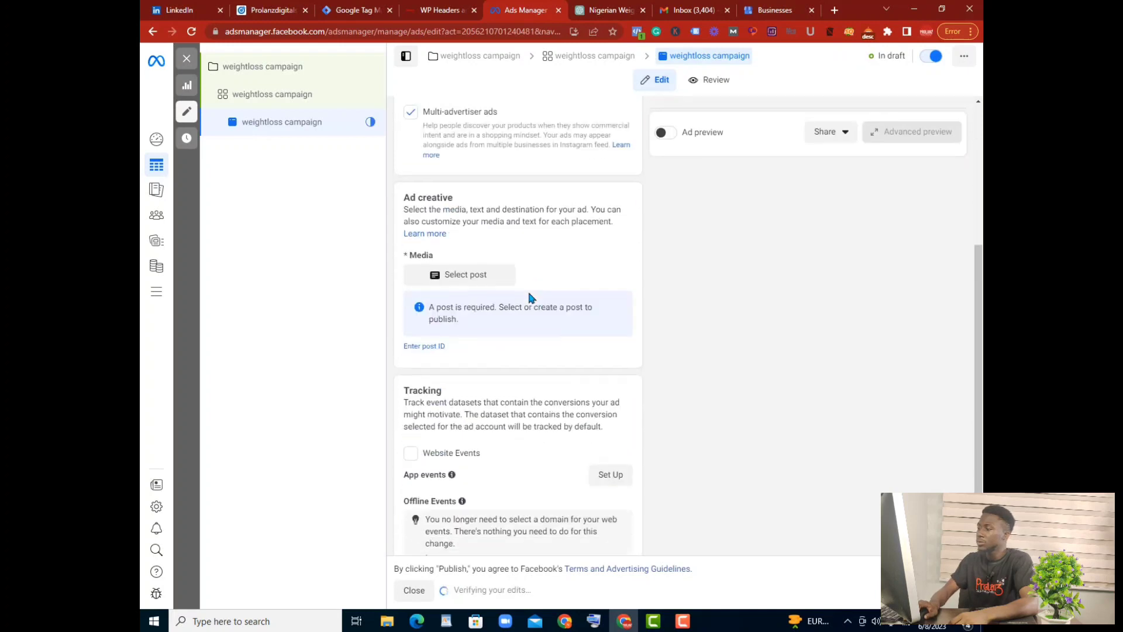
pyautogui.click(464, 270)
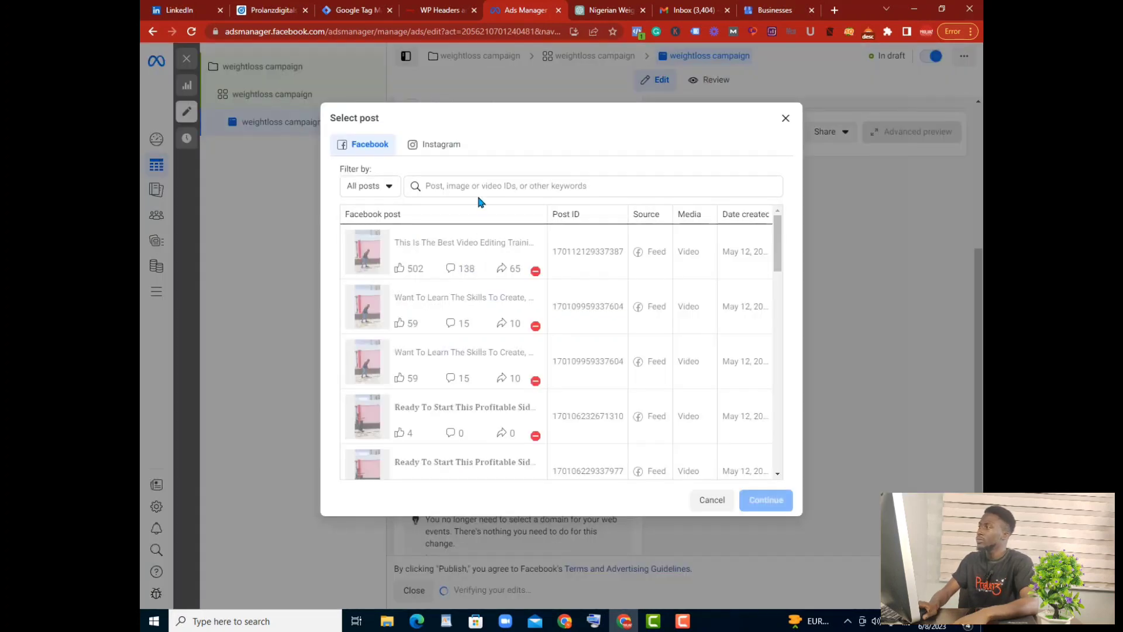
pyautogui.click(451, 146)
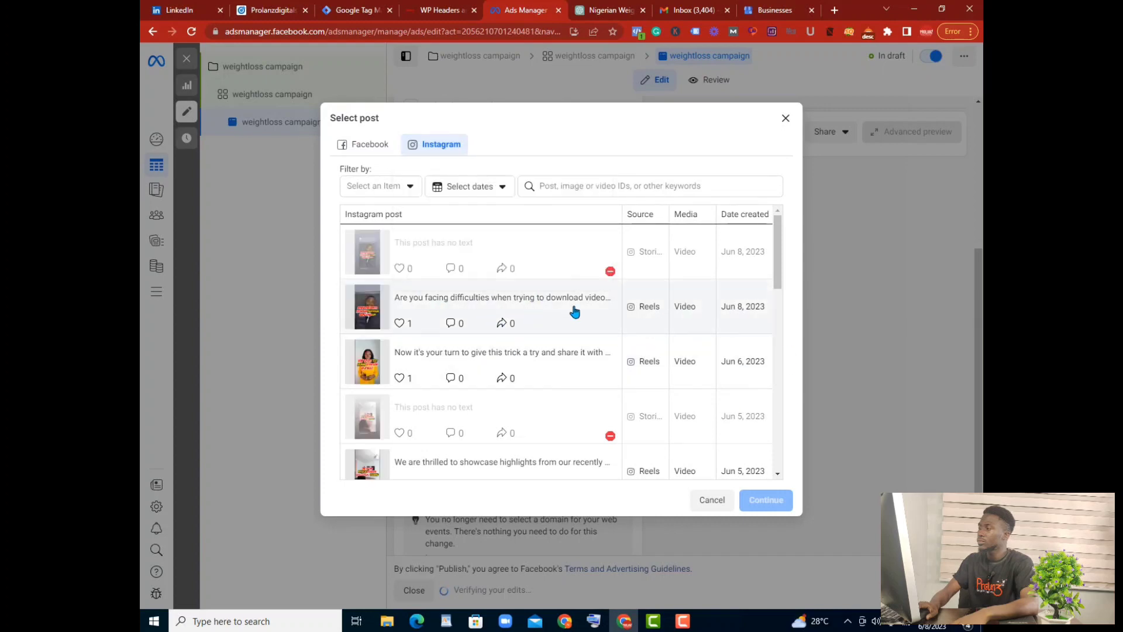
pyautogui.click(622, 326)
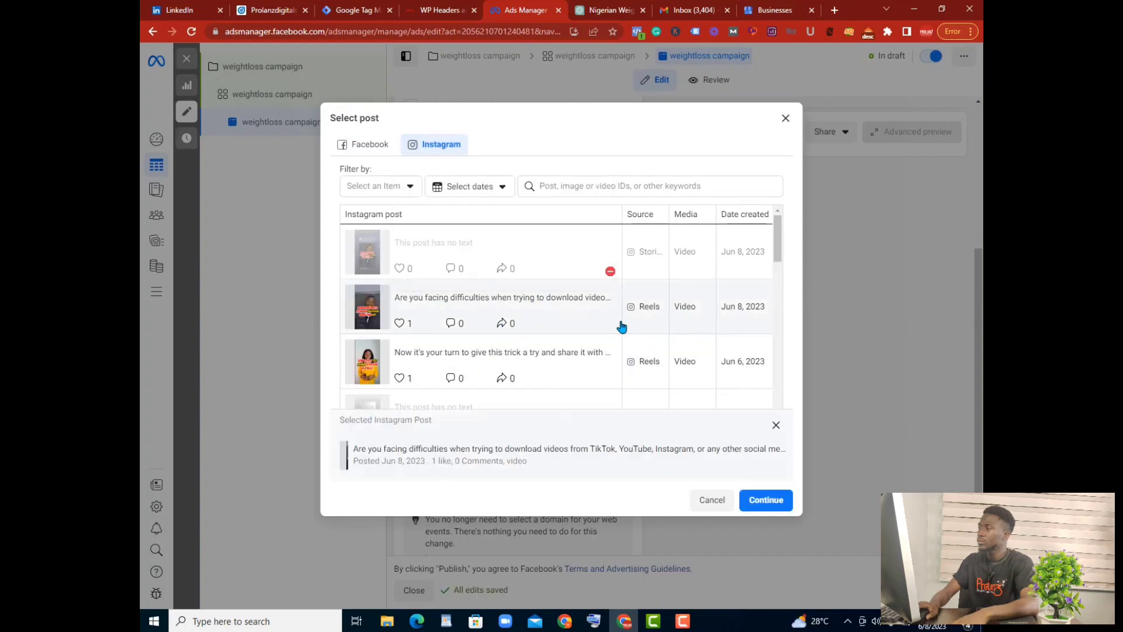
pyautogui.click(762, 498)
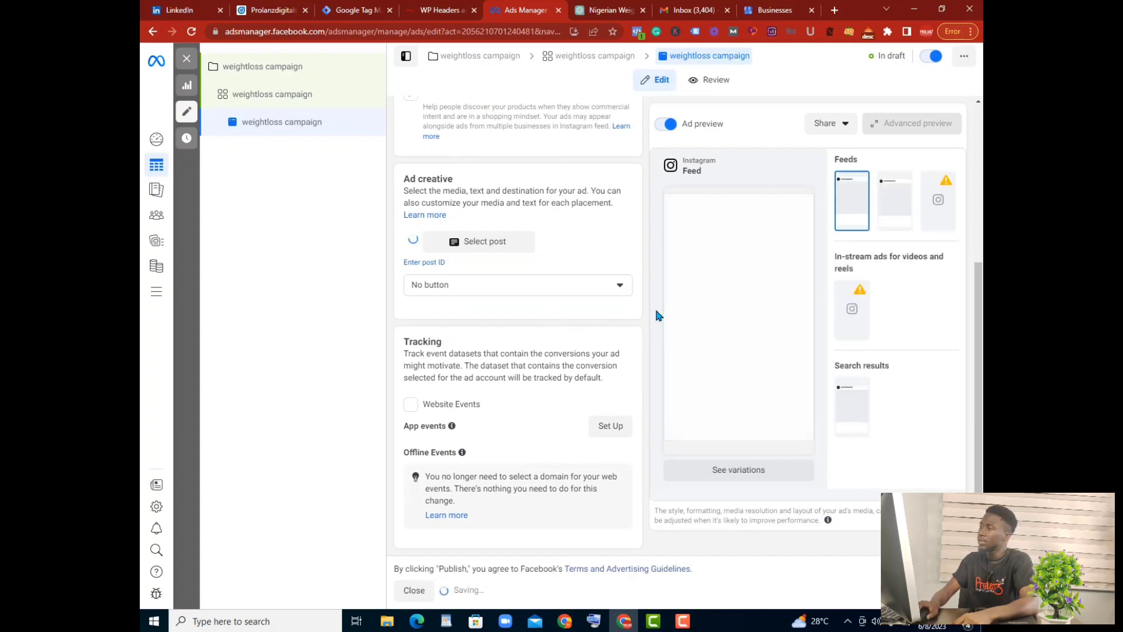
# - Examine the Instagram feed preview, ad setup, creative and tracking sections of the ad using the existing reel
pyautogui.scroll(3, 656, 315)
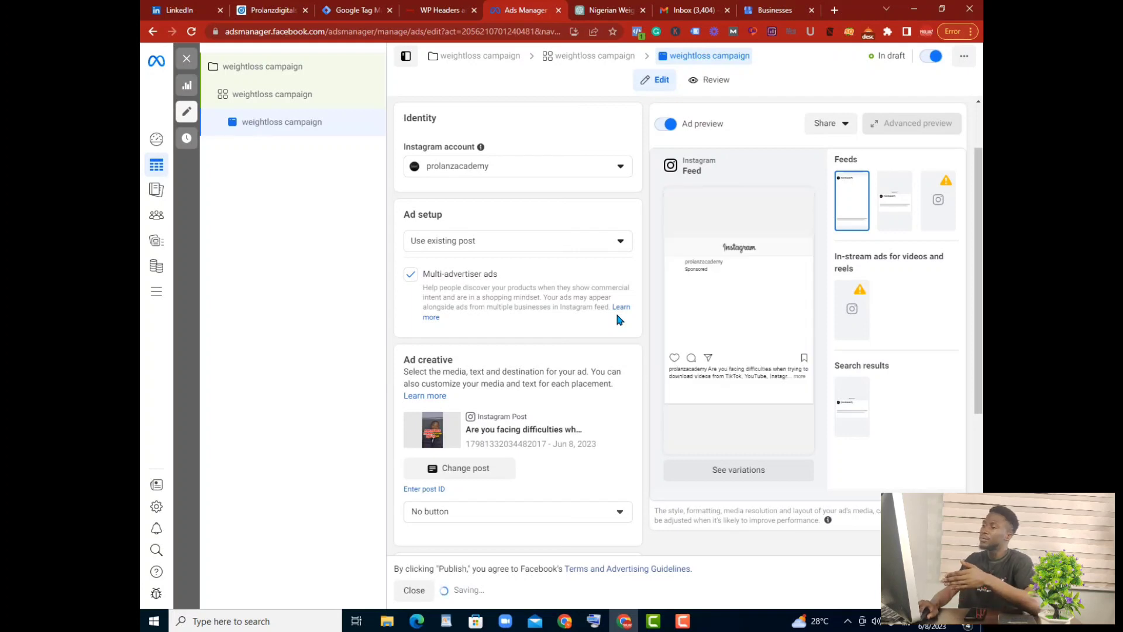
pyautogui.moveTo(683, 294)
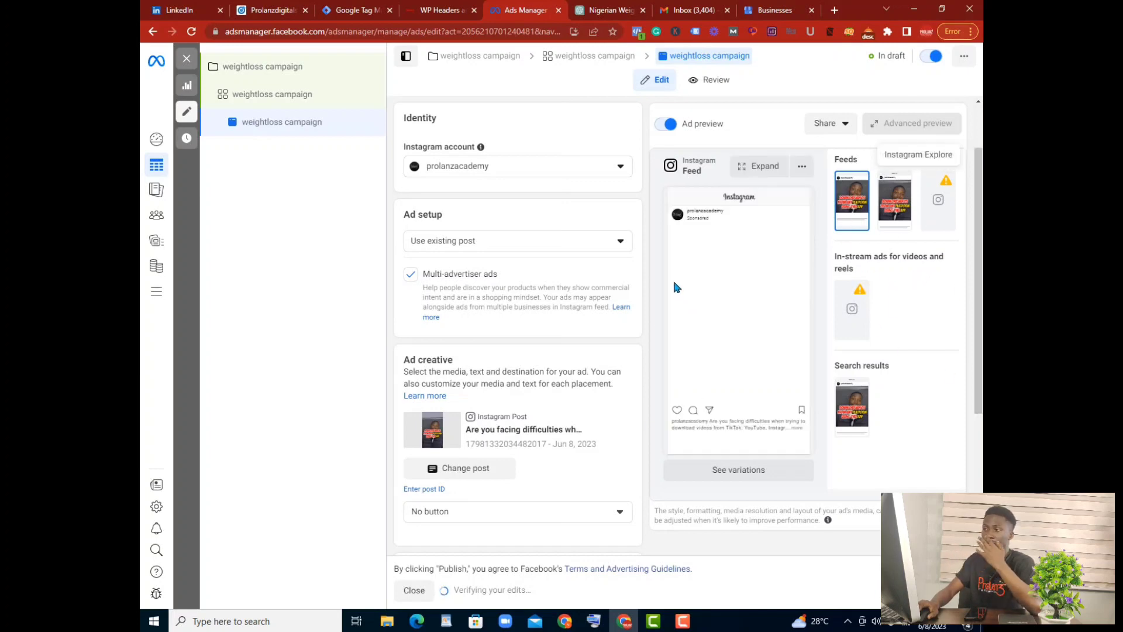
pyautogui.scroll(-3, 673, 279)
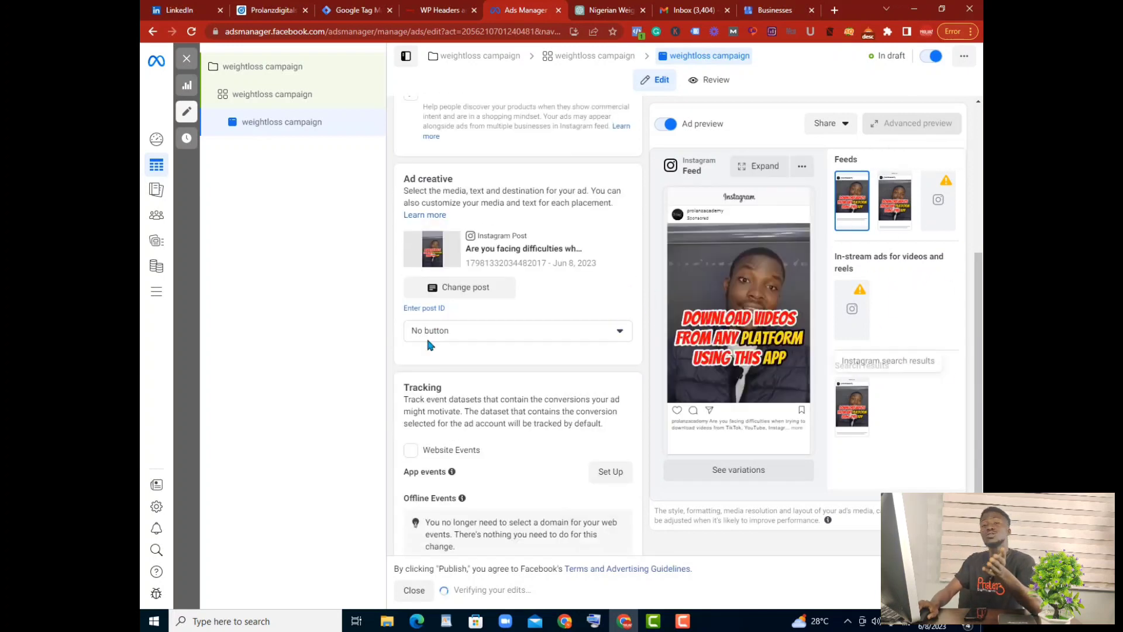
pyautogui.scroll(4, 782, 366)
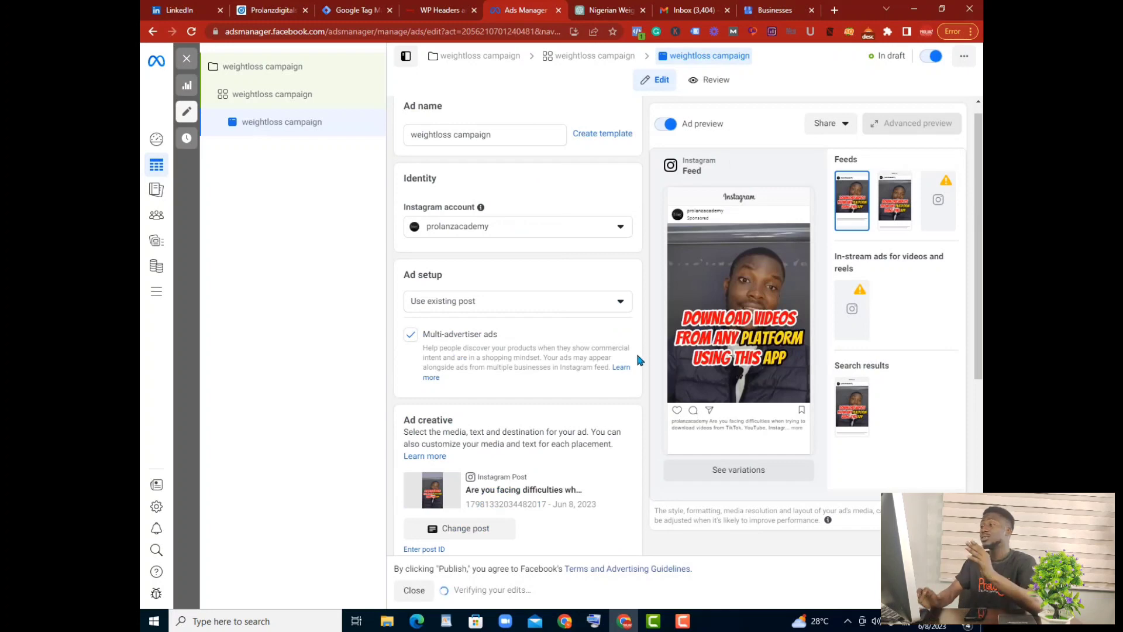
pyautogui.scroll(-2, 637, 351)
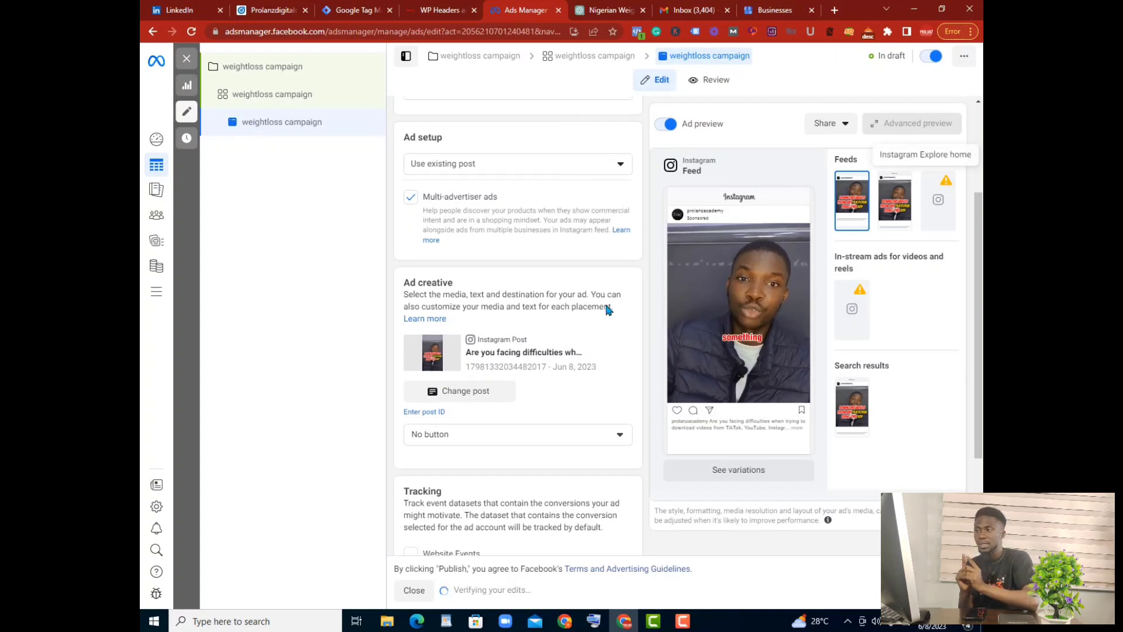
pyautogui.scroll(-3, 608, 324)
pyautogui.scroll(3, 613, 335)
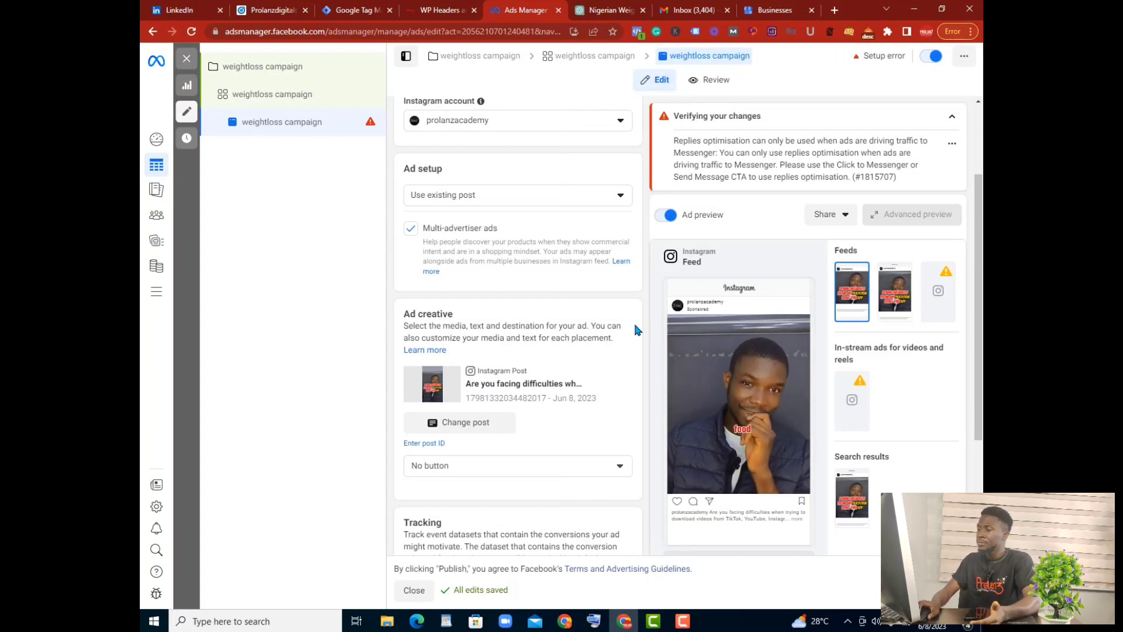
# - Set the ad's call-to-action button to Send message and review the ad's settings
pyautogui.click(620, 467)
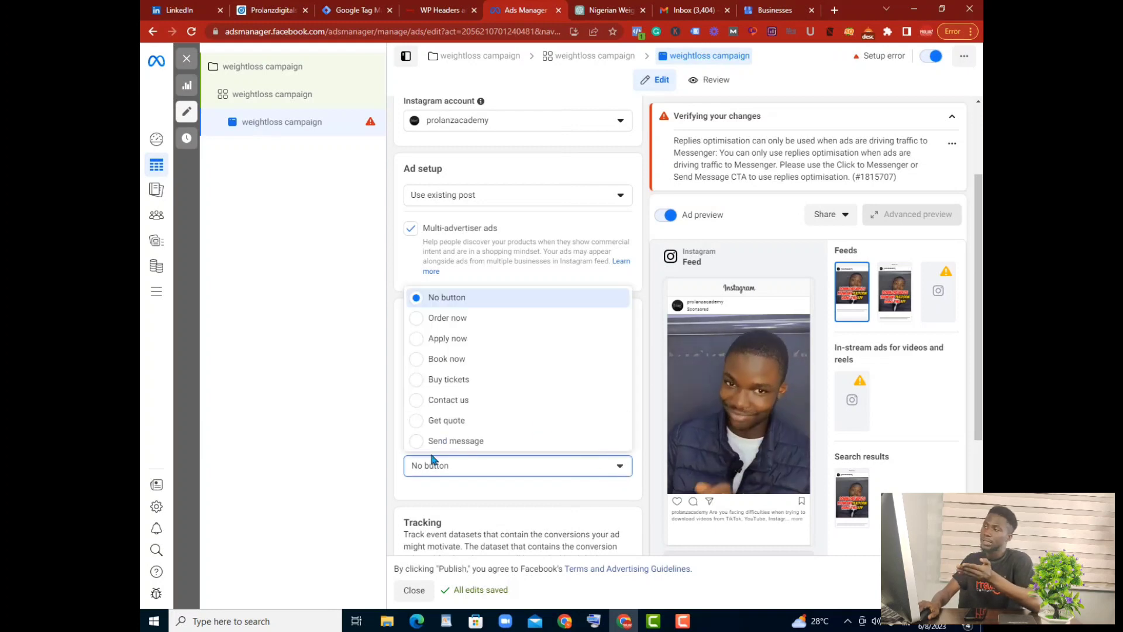
pyautogui.click(477, 463)
pyautogui.scroll(-3, 707, 433)
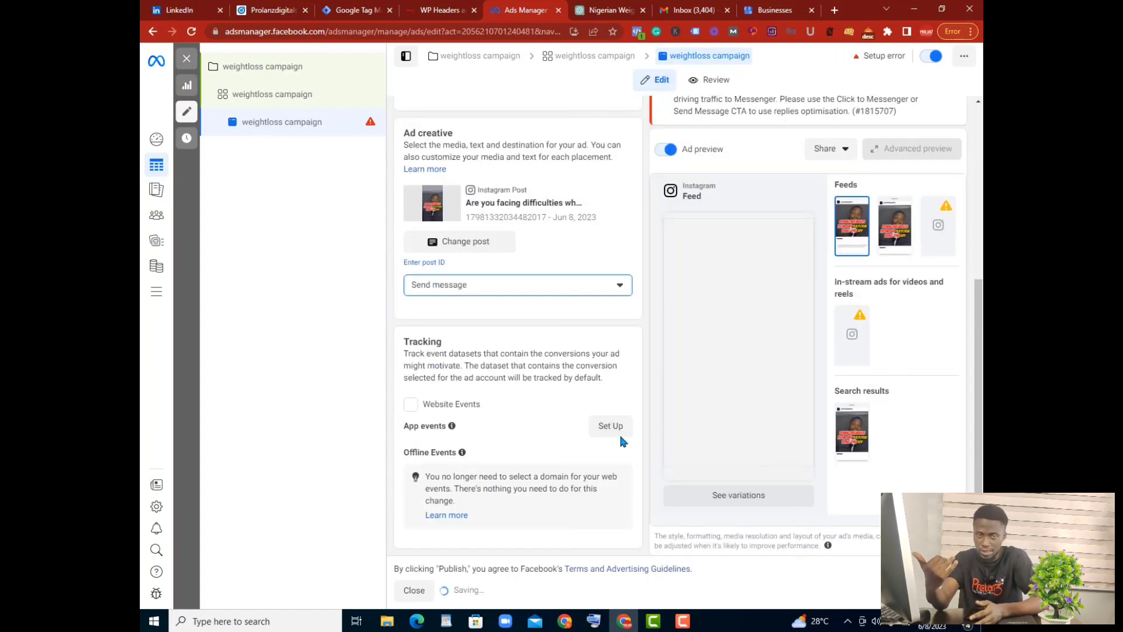
pyautogui.scroll(3, 626, 441)
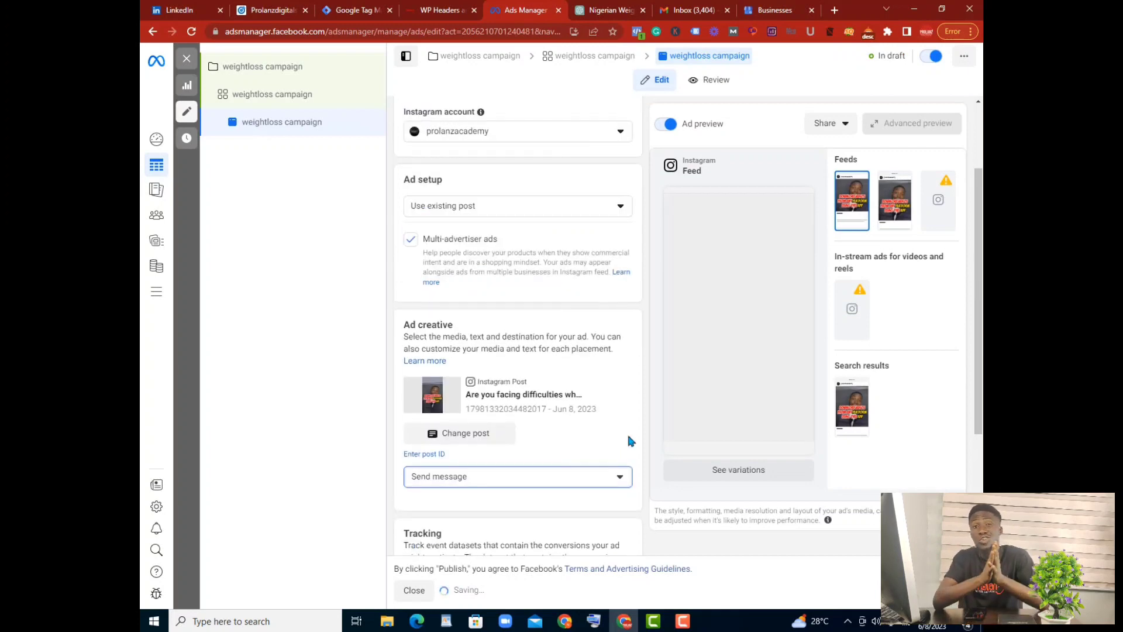
pyautogui.scroll(2, 626, 431)
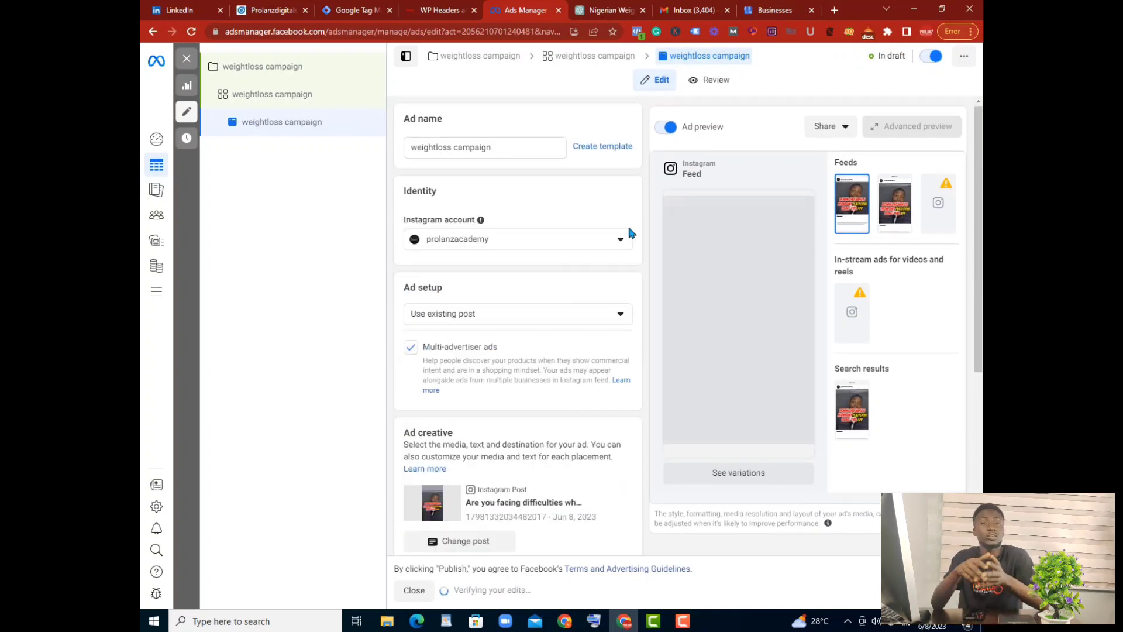